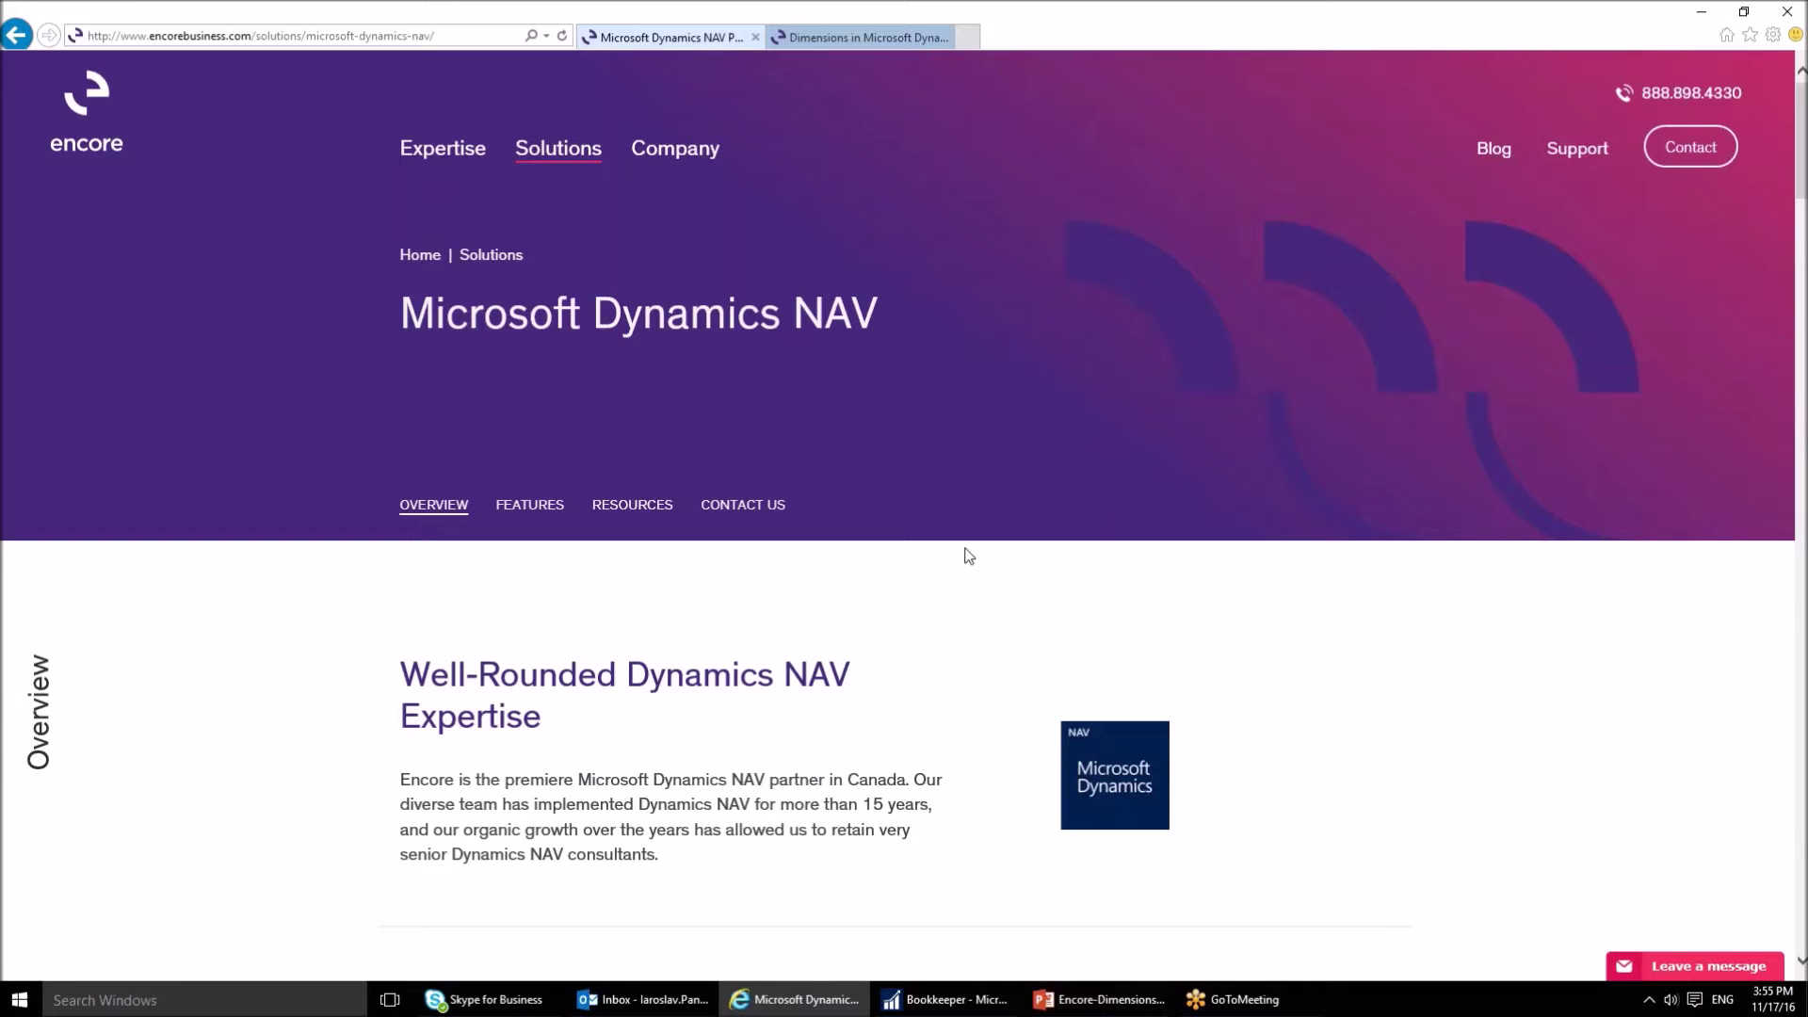
Step: Skim the blog article "Dimensions in Microsoft Dynamics NAV" and bring up the PowerPoint title slide on creating dimensions
left_click(859, 39)
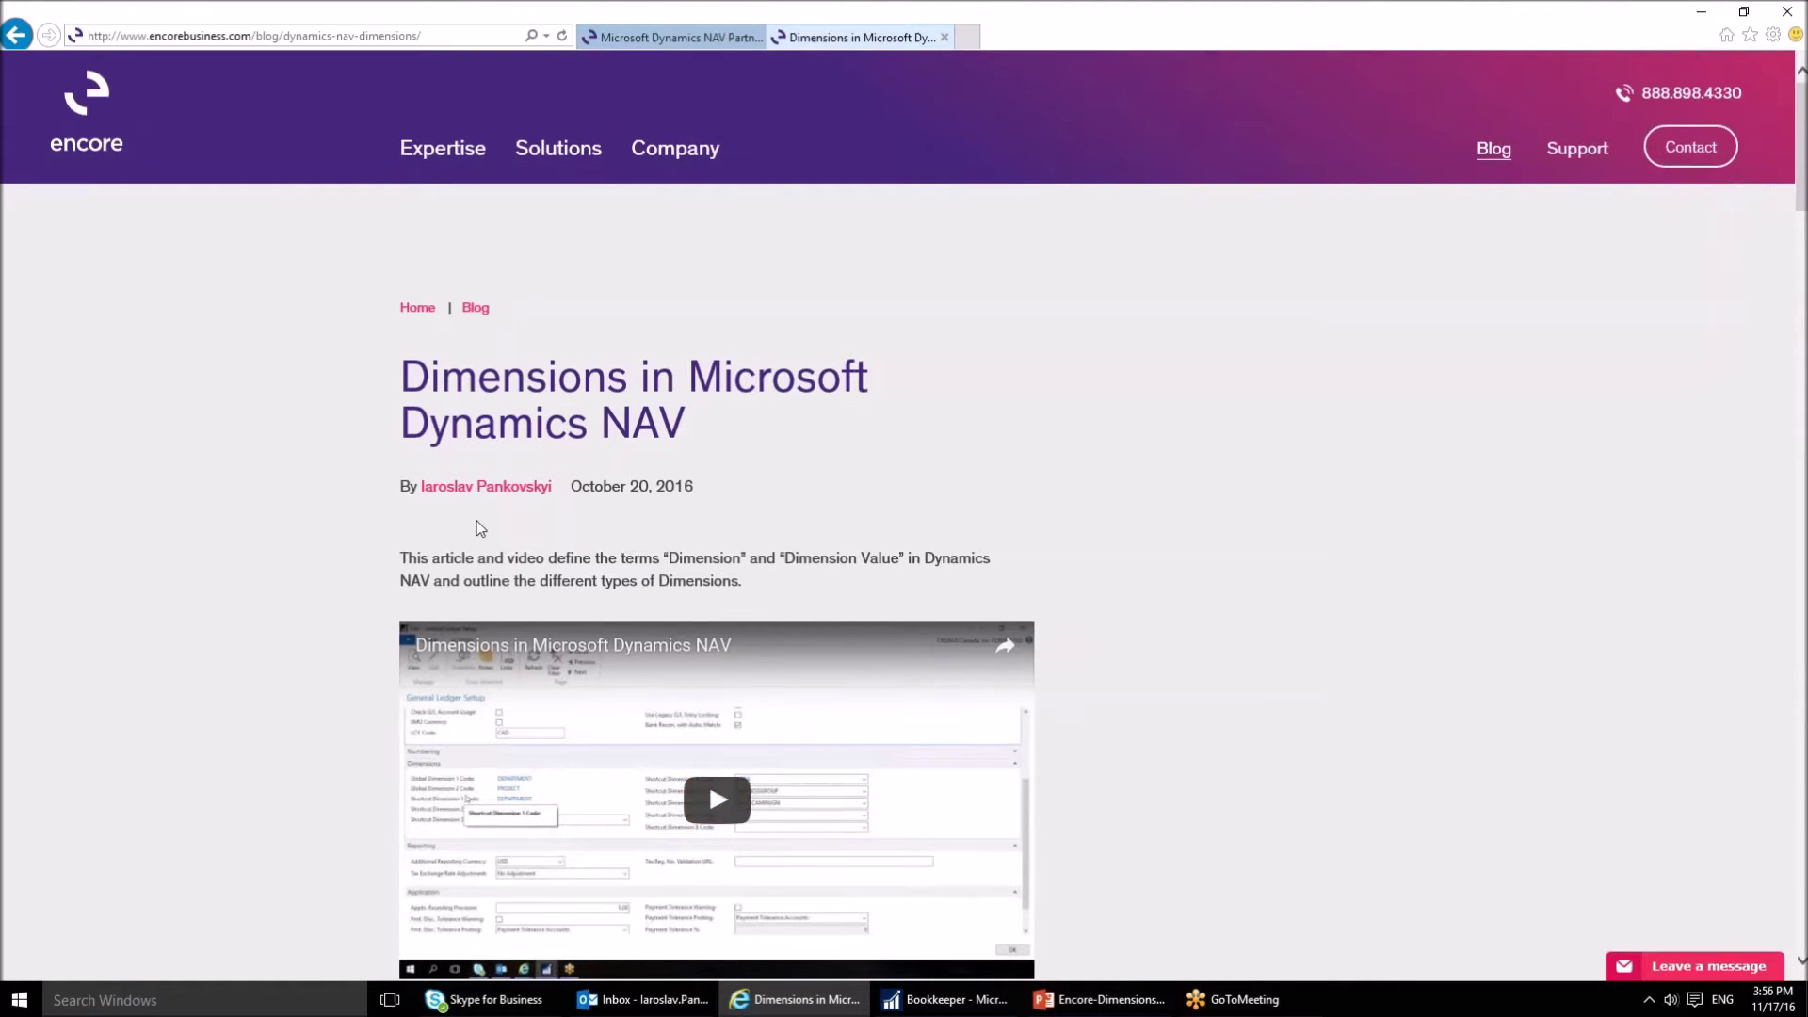
scroll(390, 629, "down", 5)
scroll(391, 629, "down", 15)
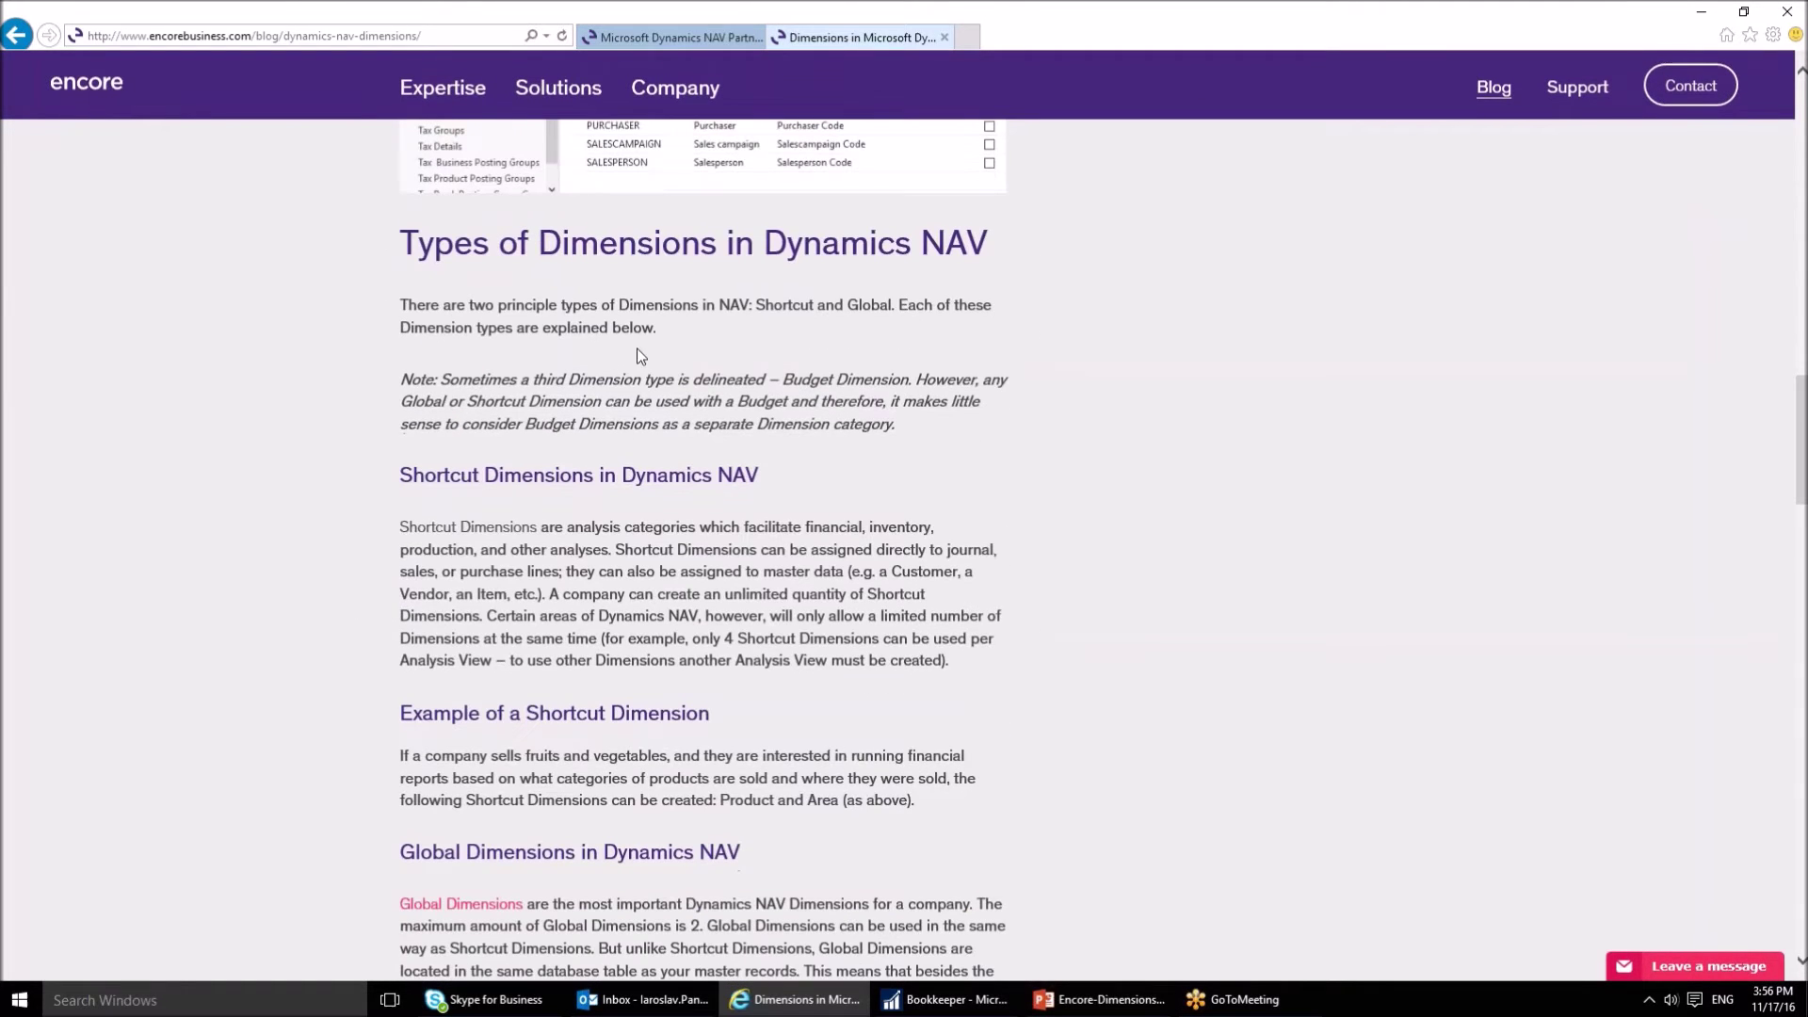
scroll(478, 538, "down", 12)
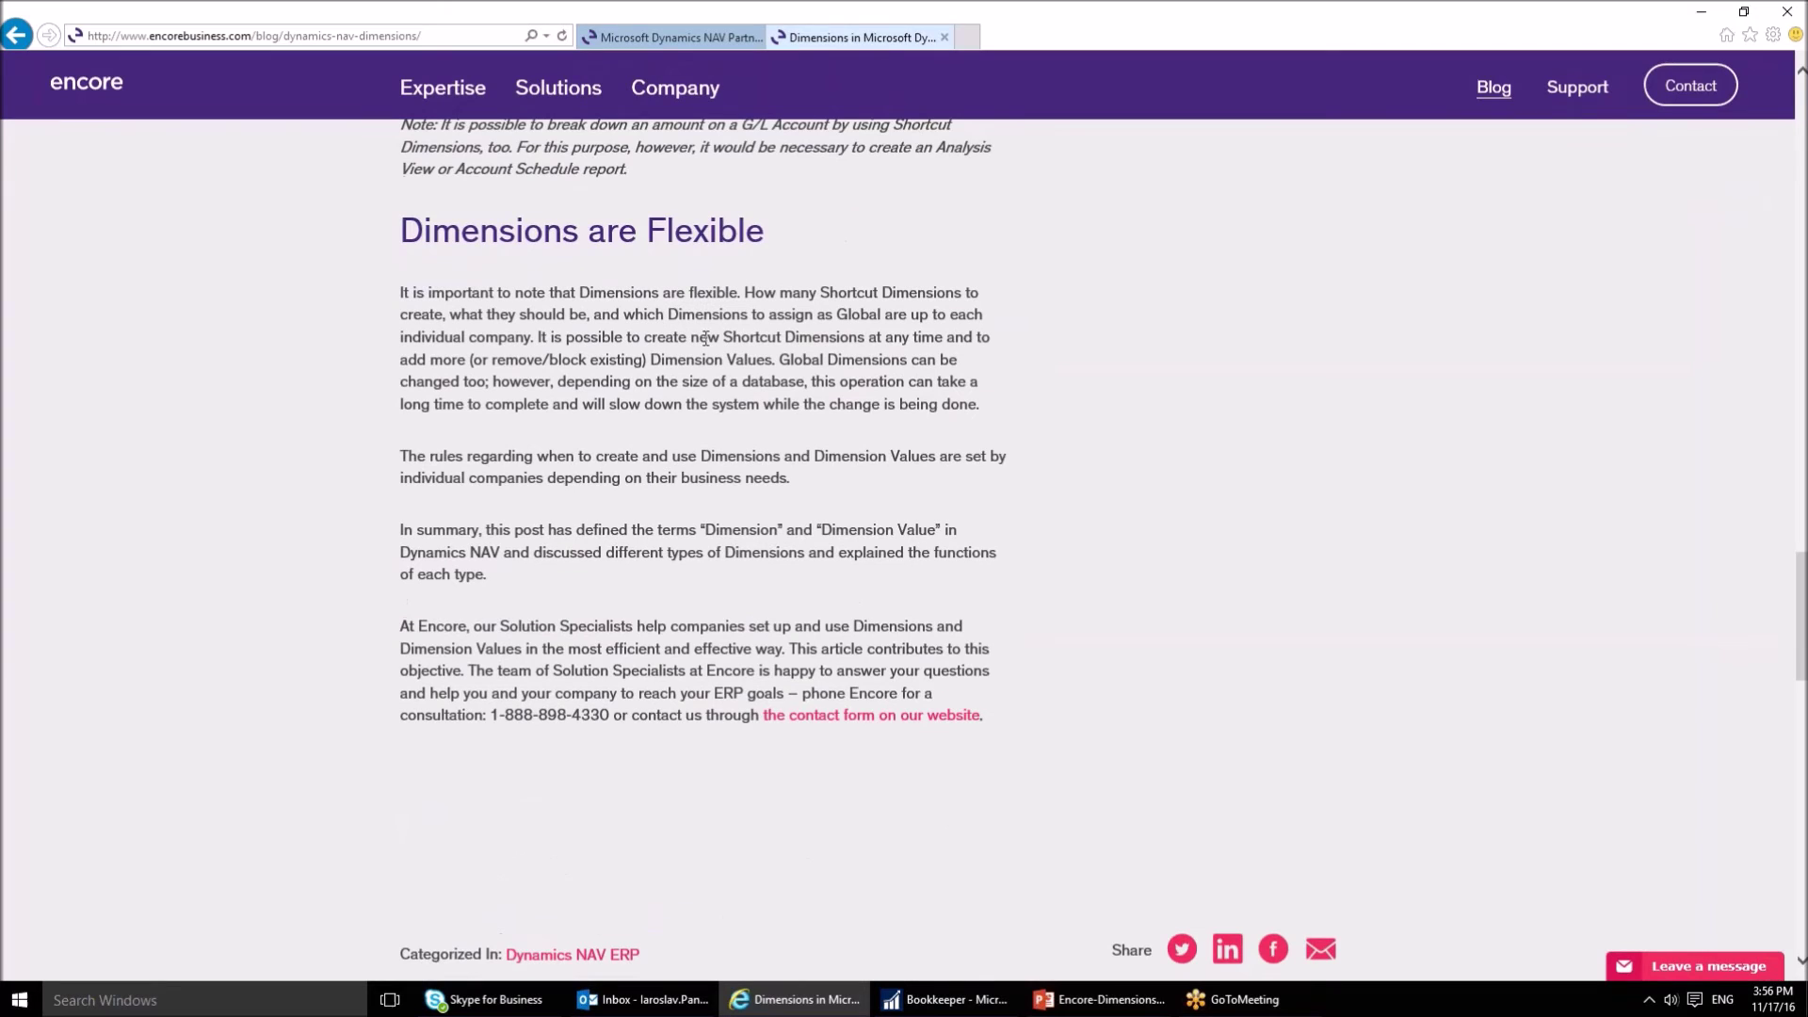
left_click(1096, 1012)
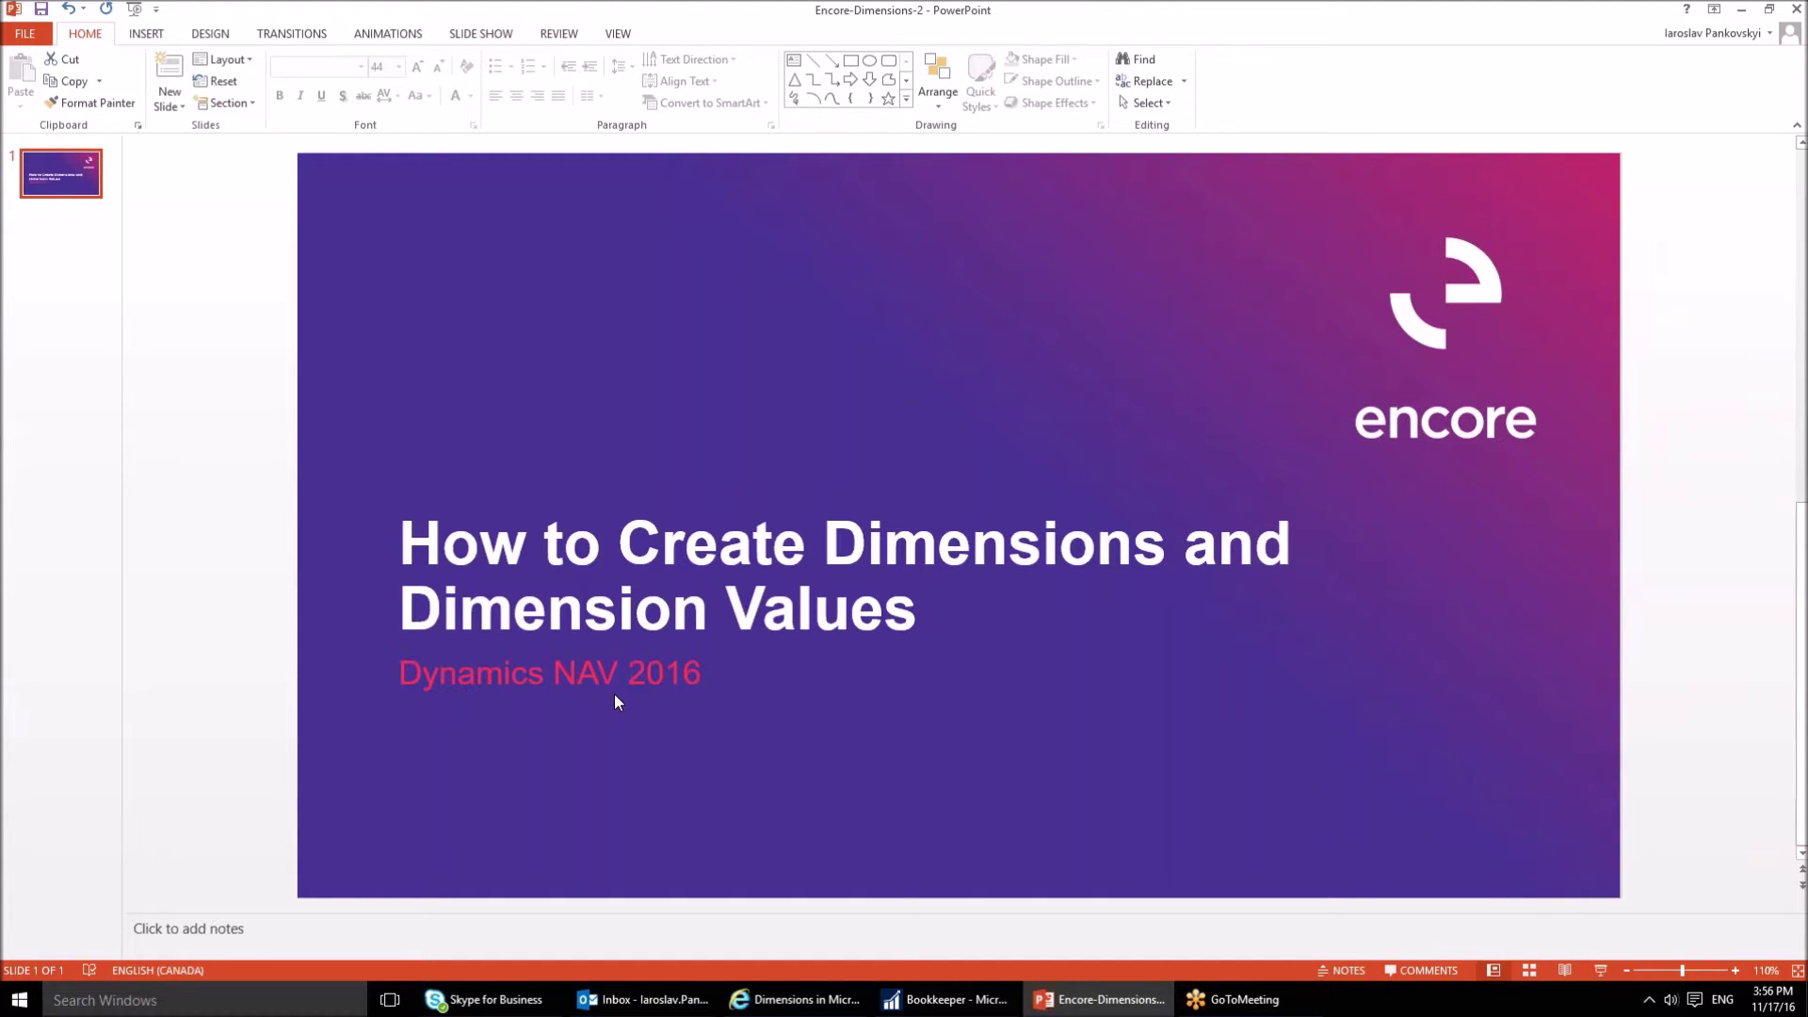
Step: Switch to Microsoft Dynamics NAV and open the Dimensions list from the Financial Management setup administration
left_click(948, 1007)
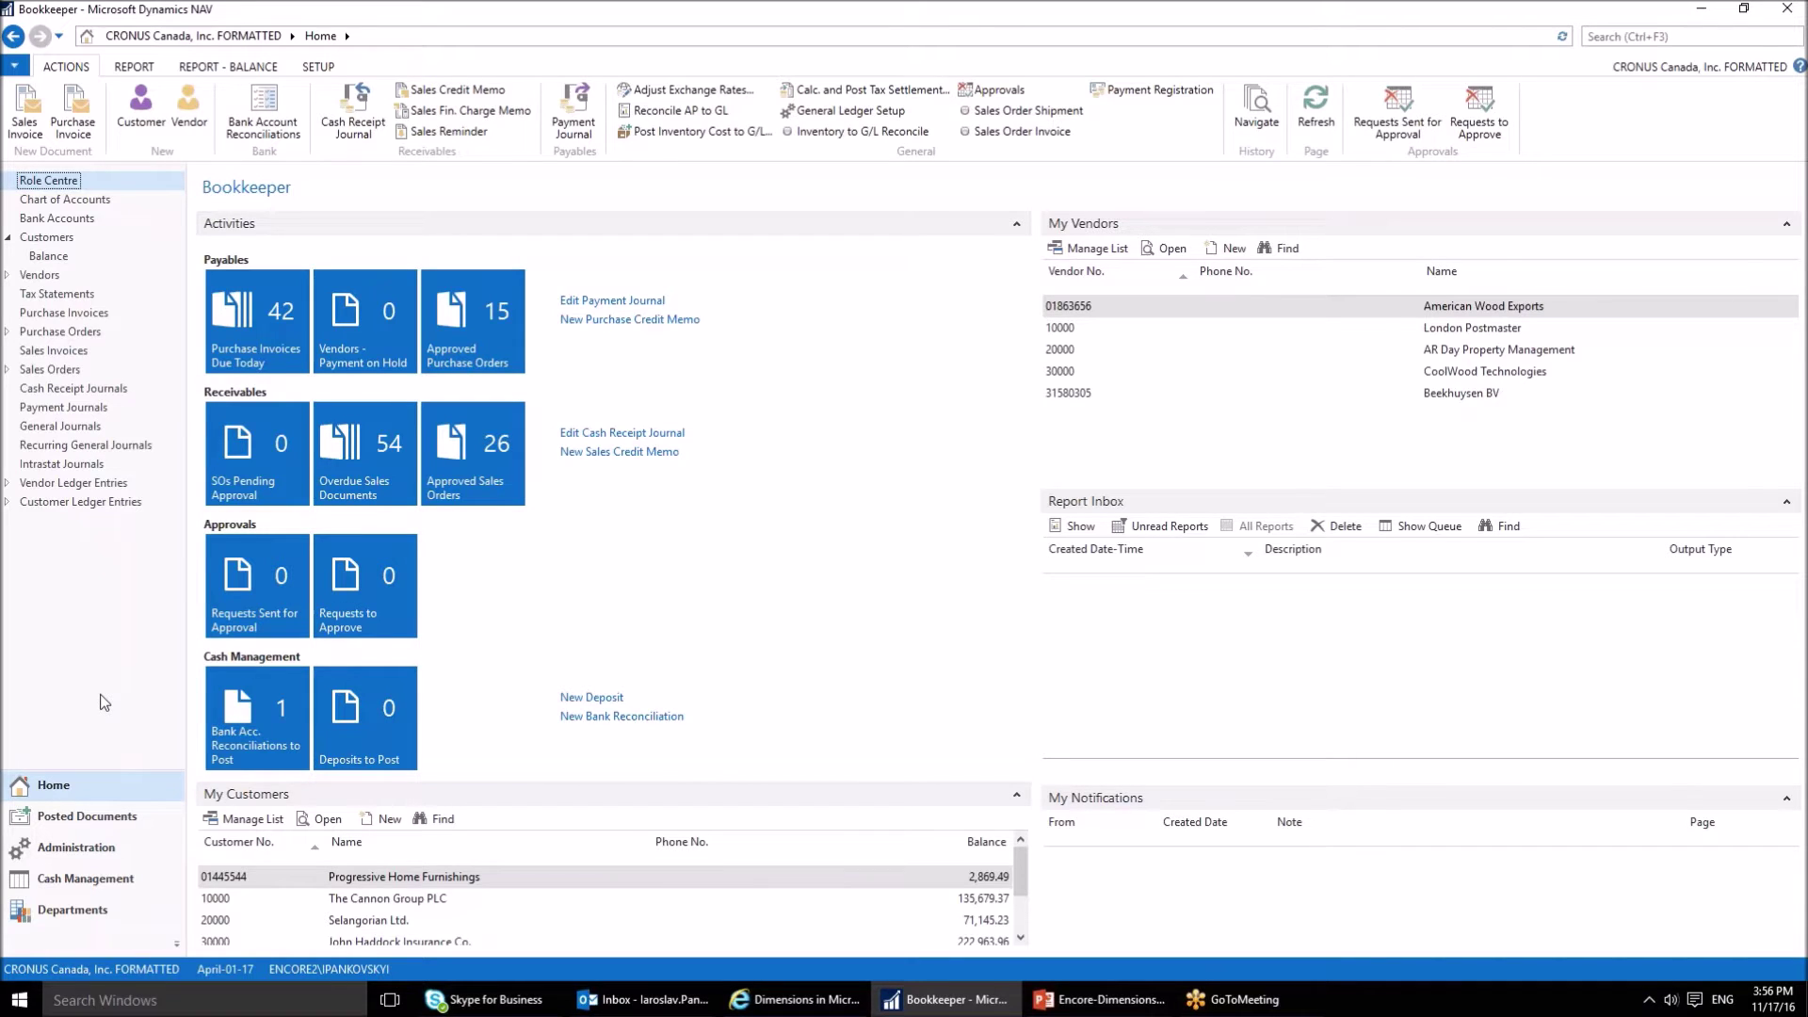
left_click(95, 915)
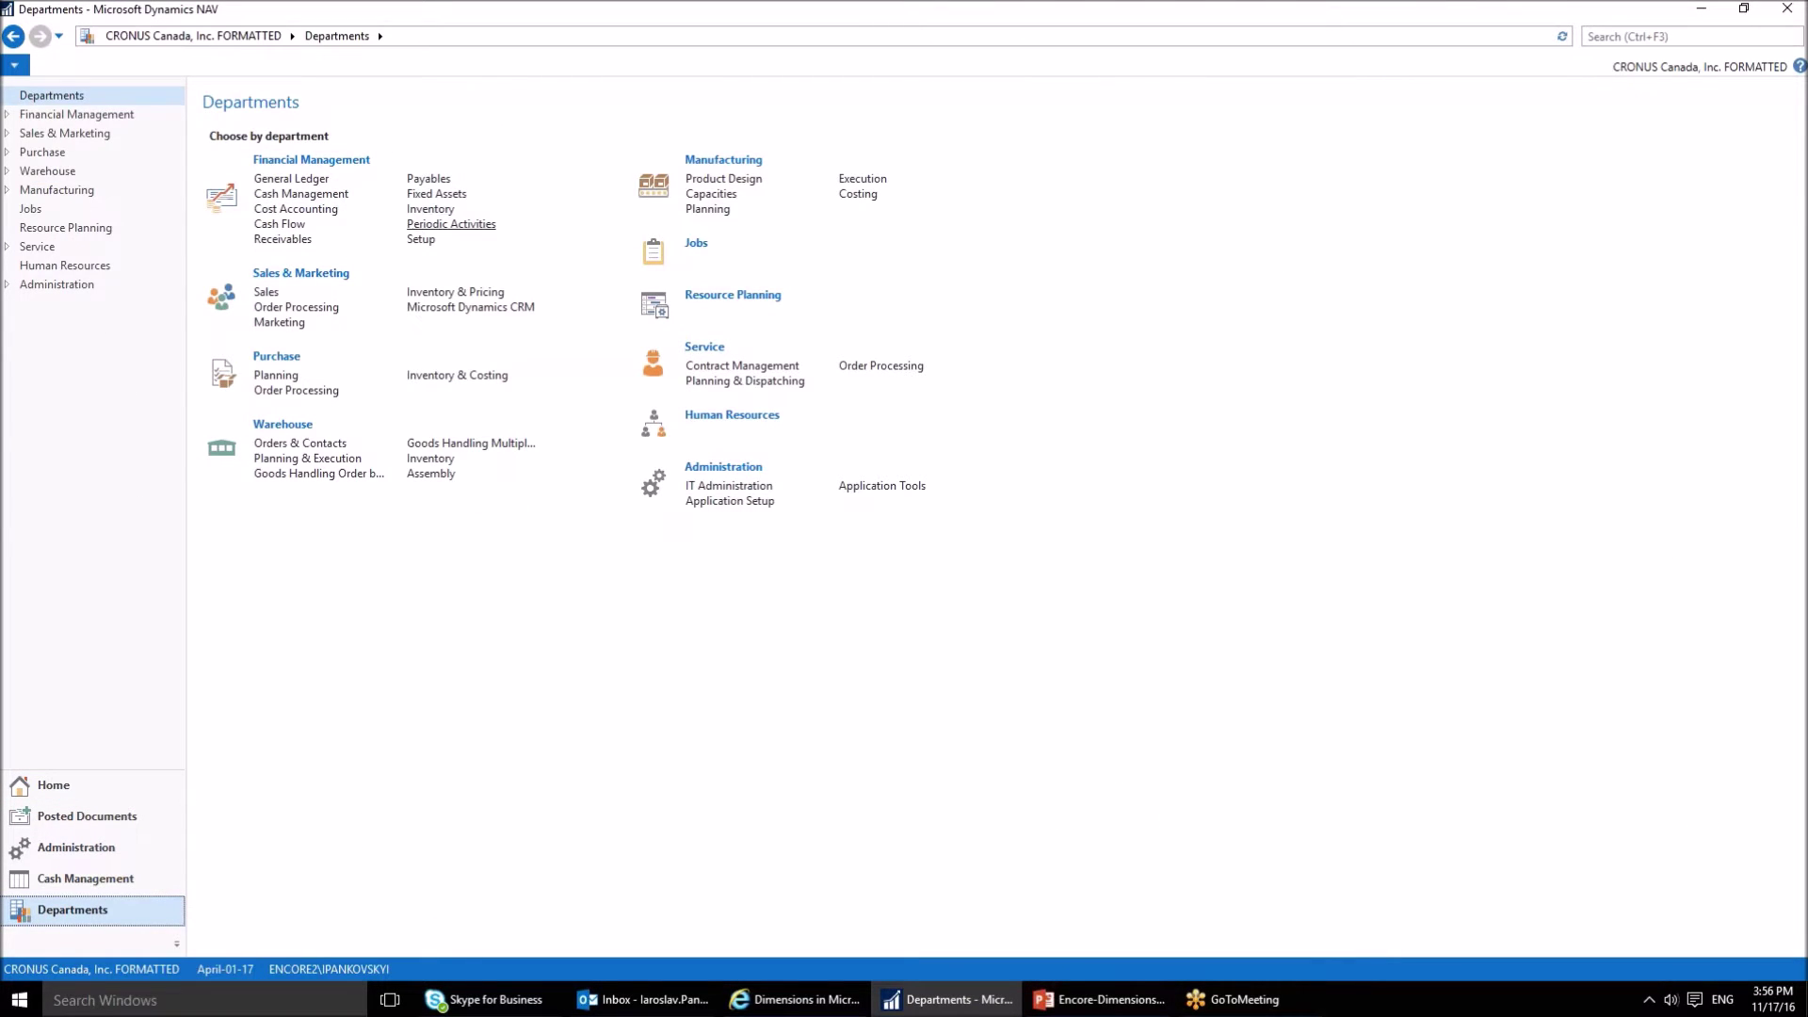
left_click(421, 240)
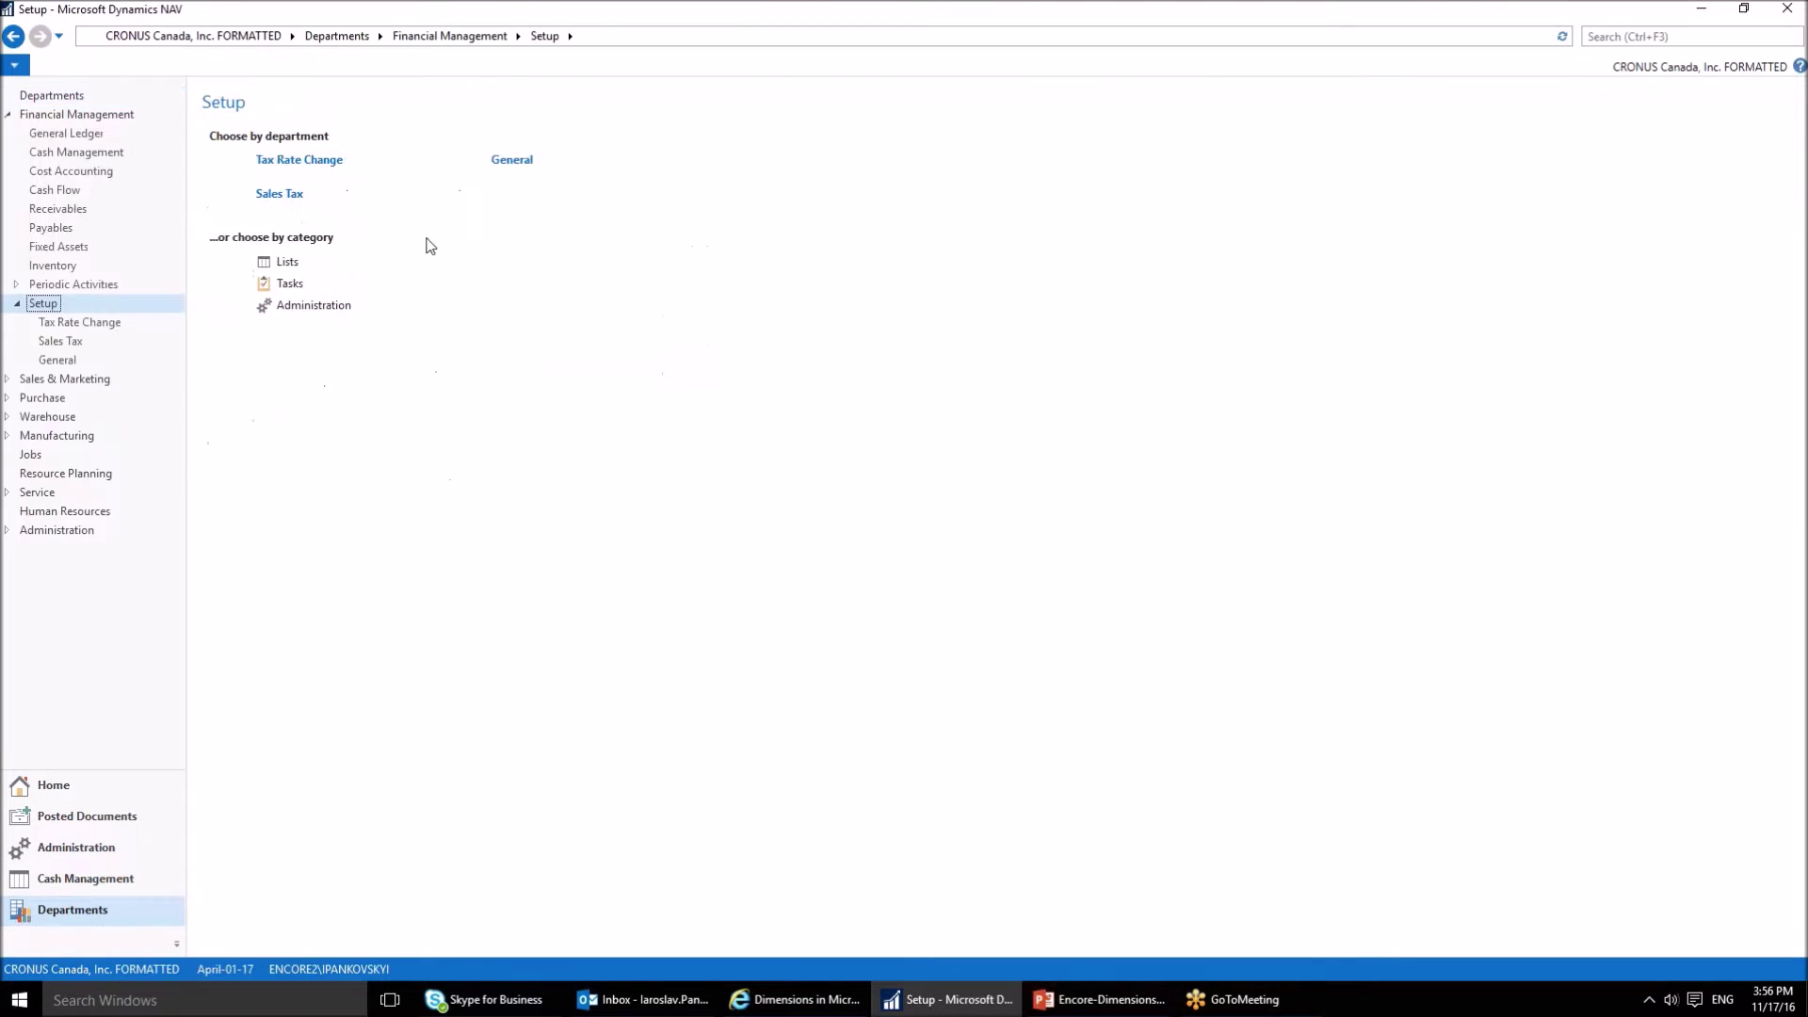
left_click(343, 307)
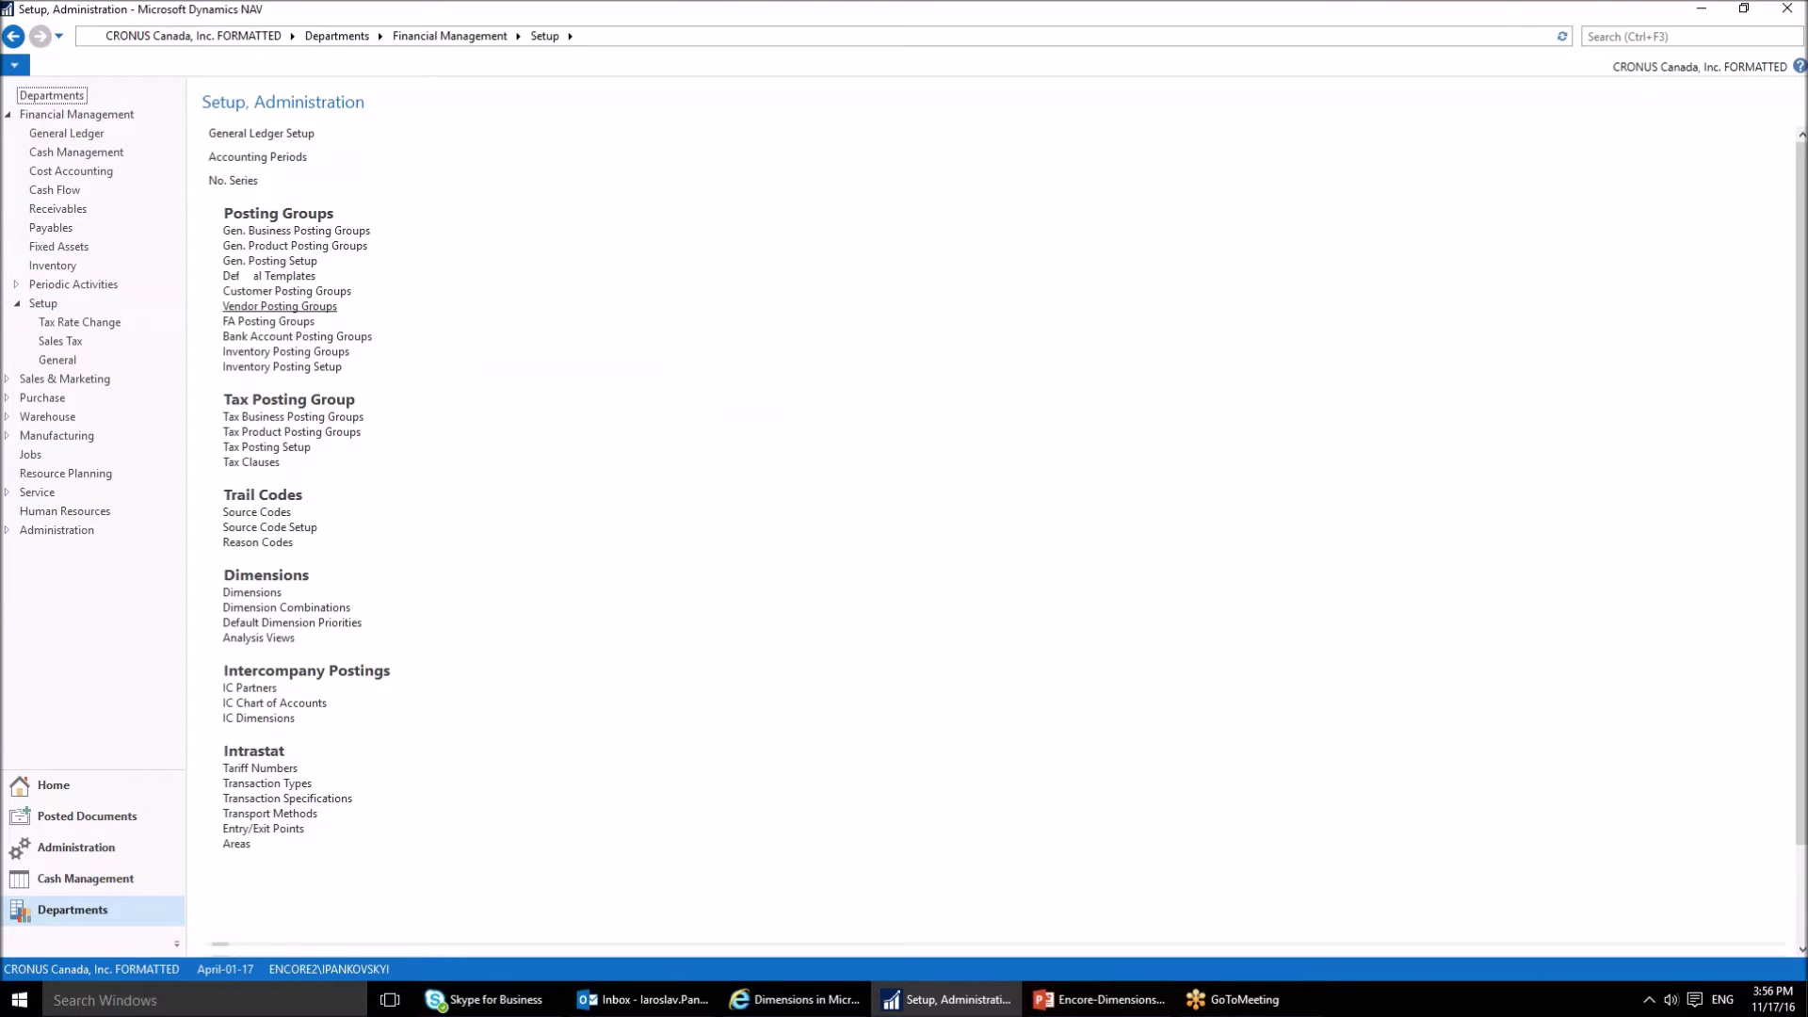
left_click(271, 593)
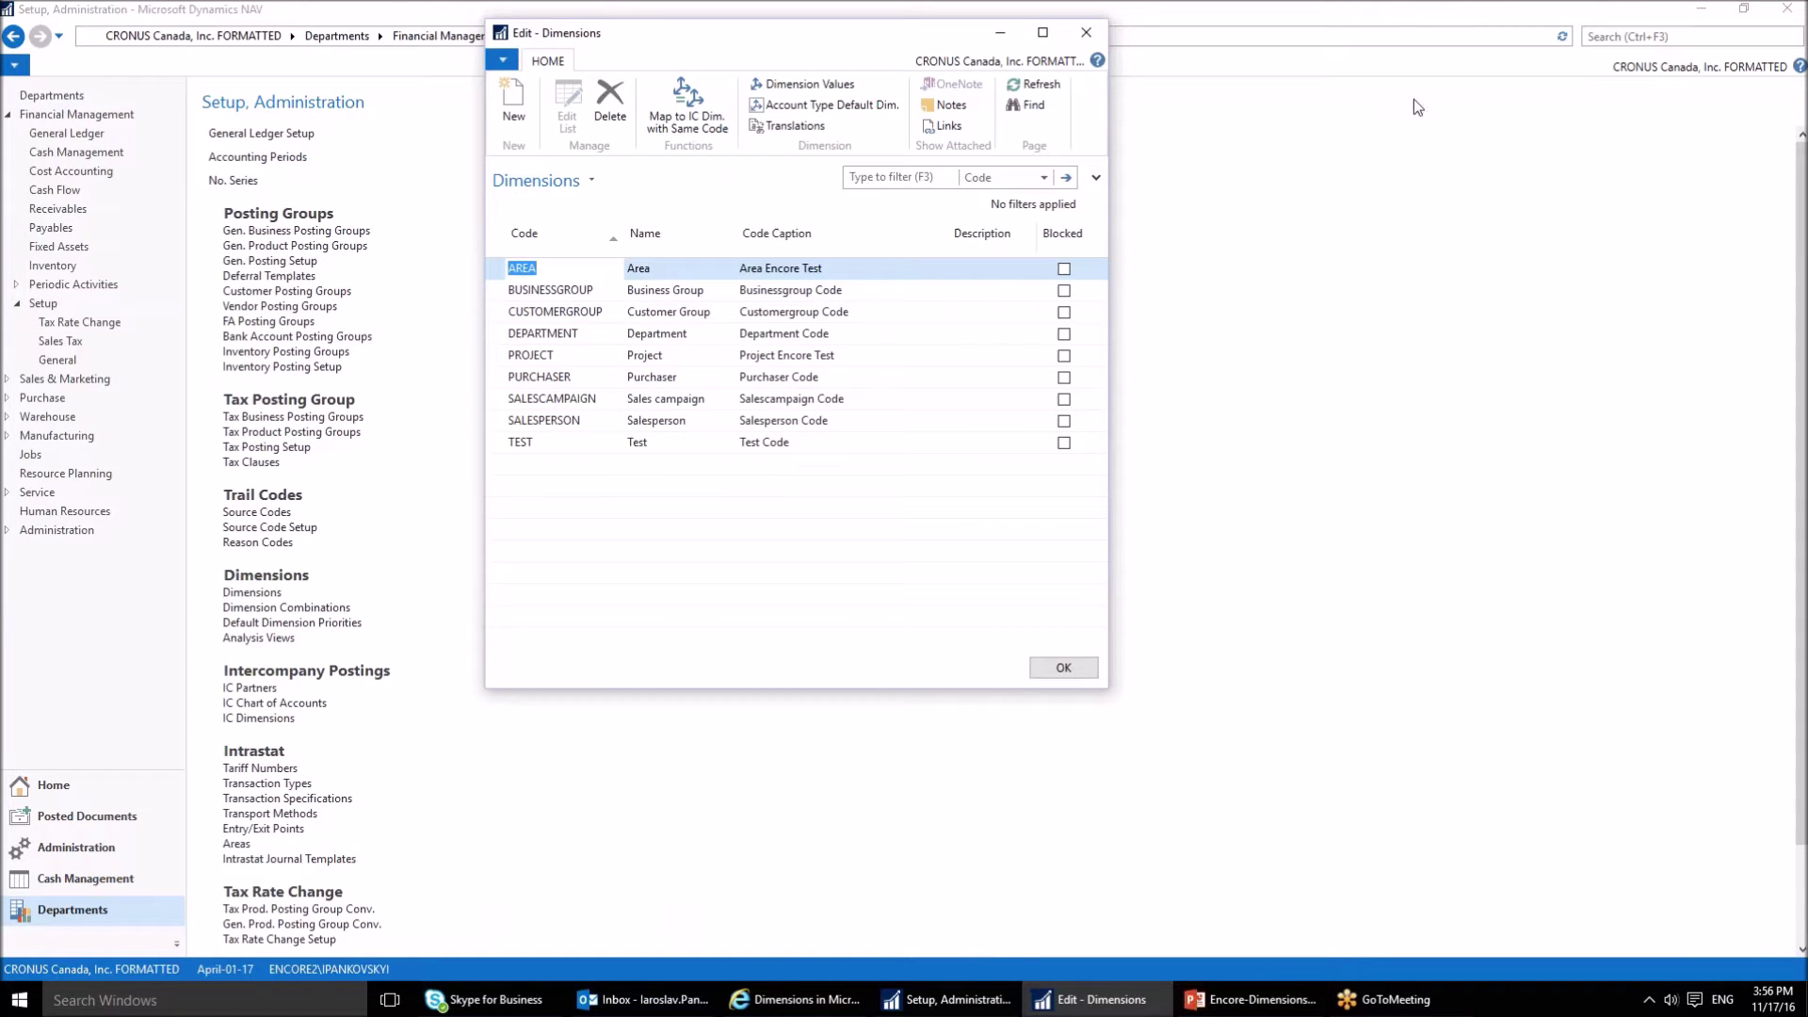
Step: Search the application for "dimens" as an alternative way to find Dimensions, and return to the open Dimensions list
left_click(1613, 41)
type("dimens")
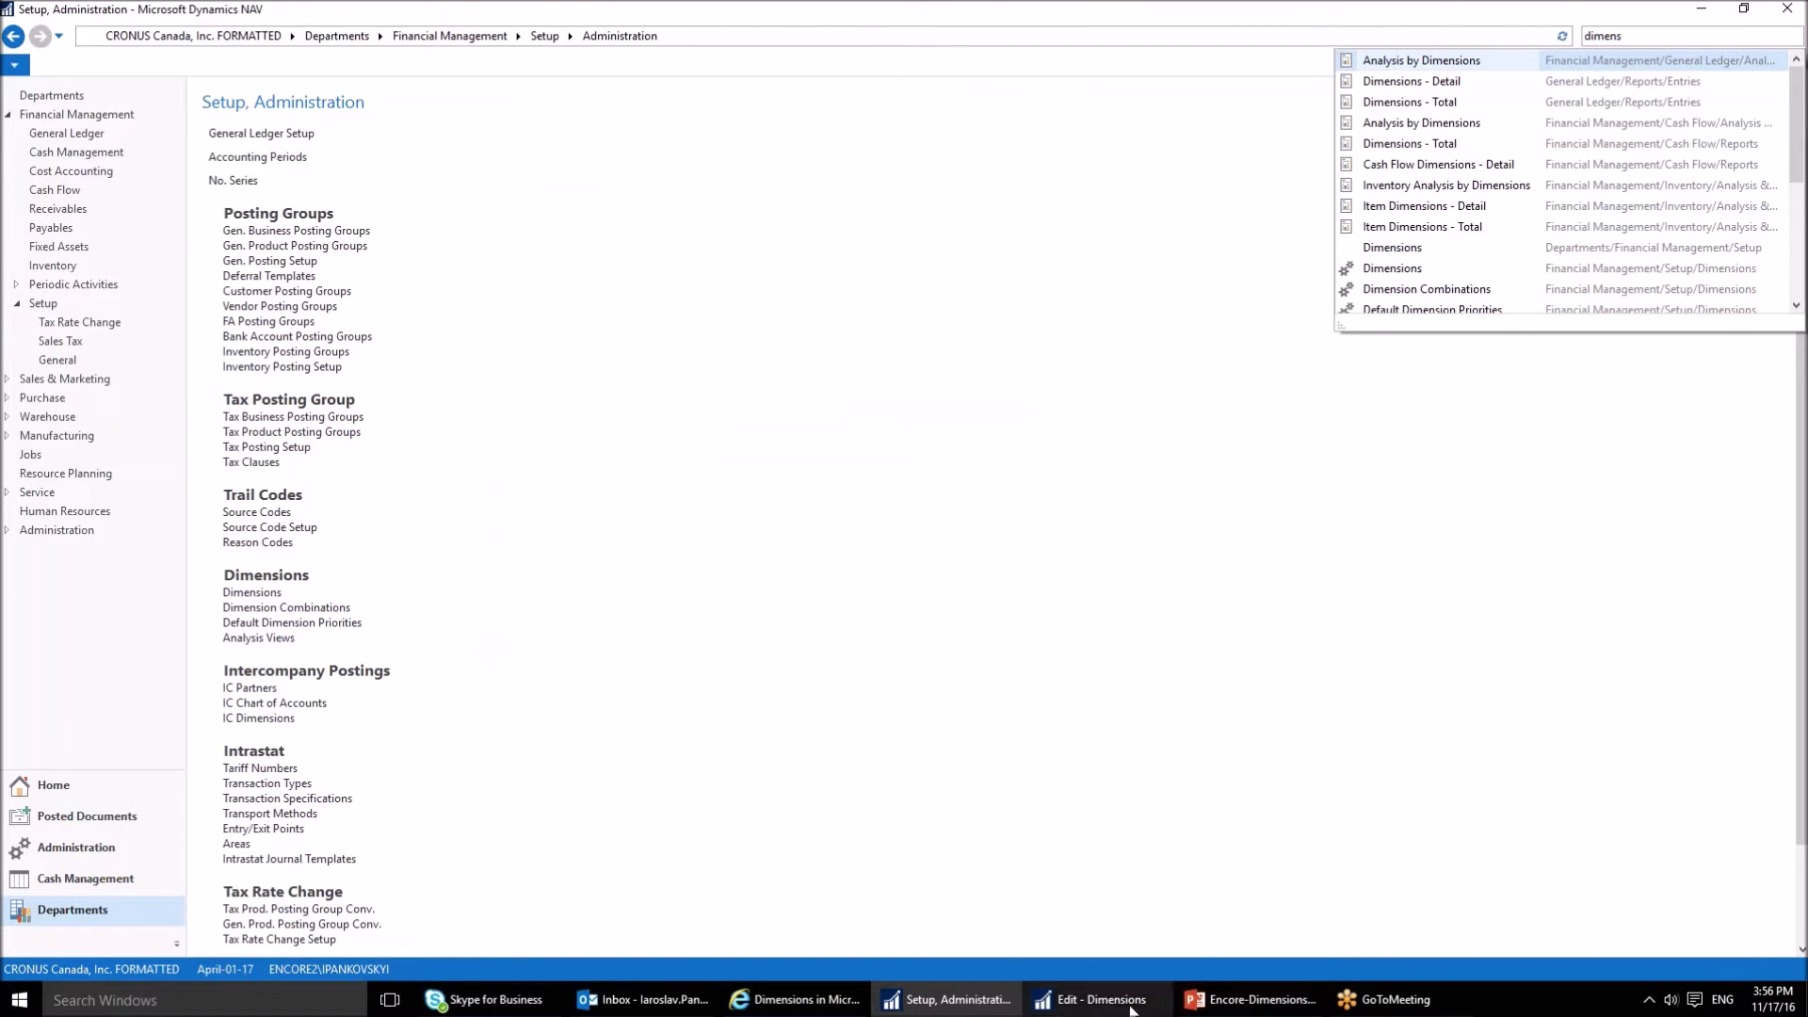
left_click(1096, 999)
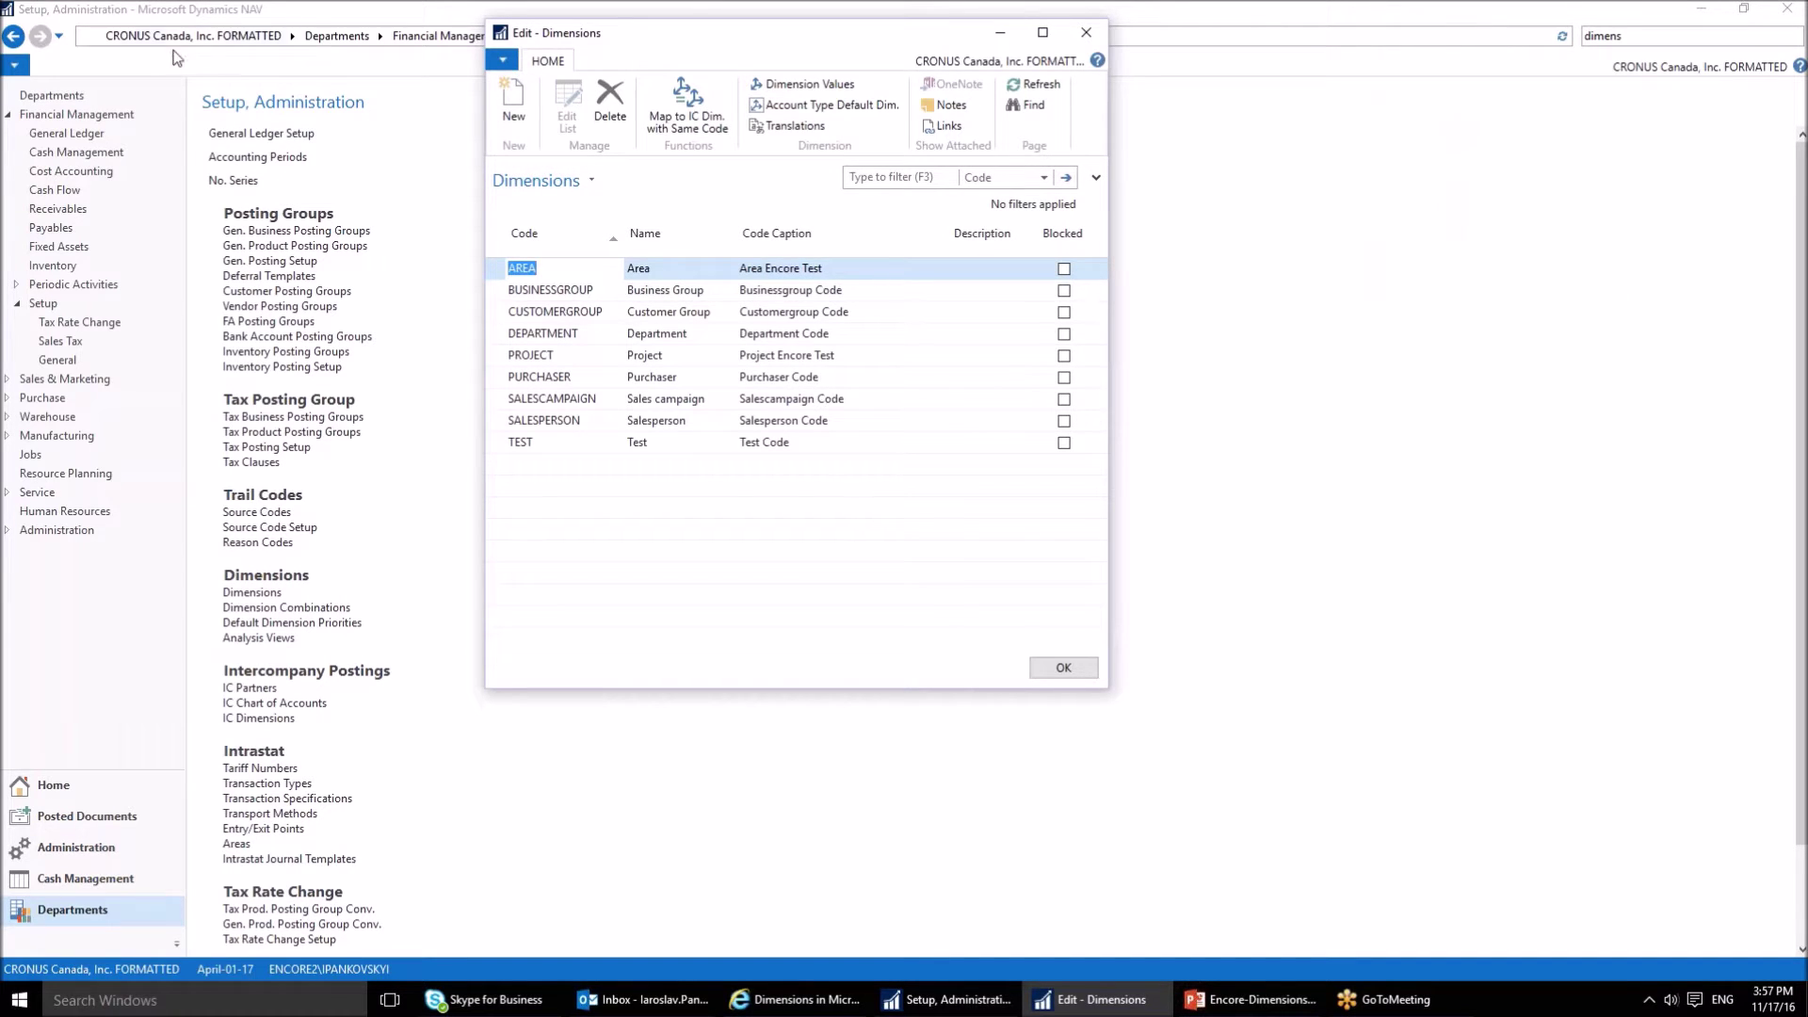
Step: Examine the existing dimensions from AREA to TEST by highlighting them together and one by one
left_click_drag(501, 271, 502, 444)
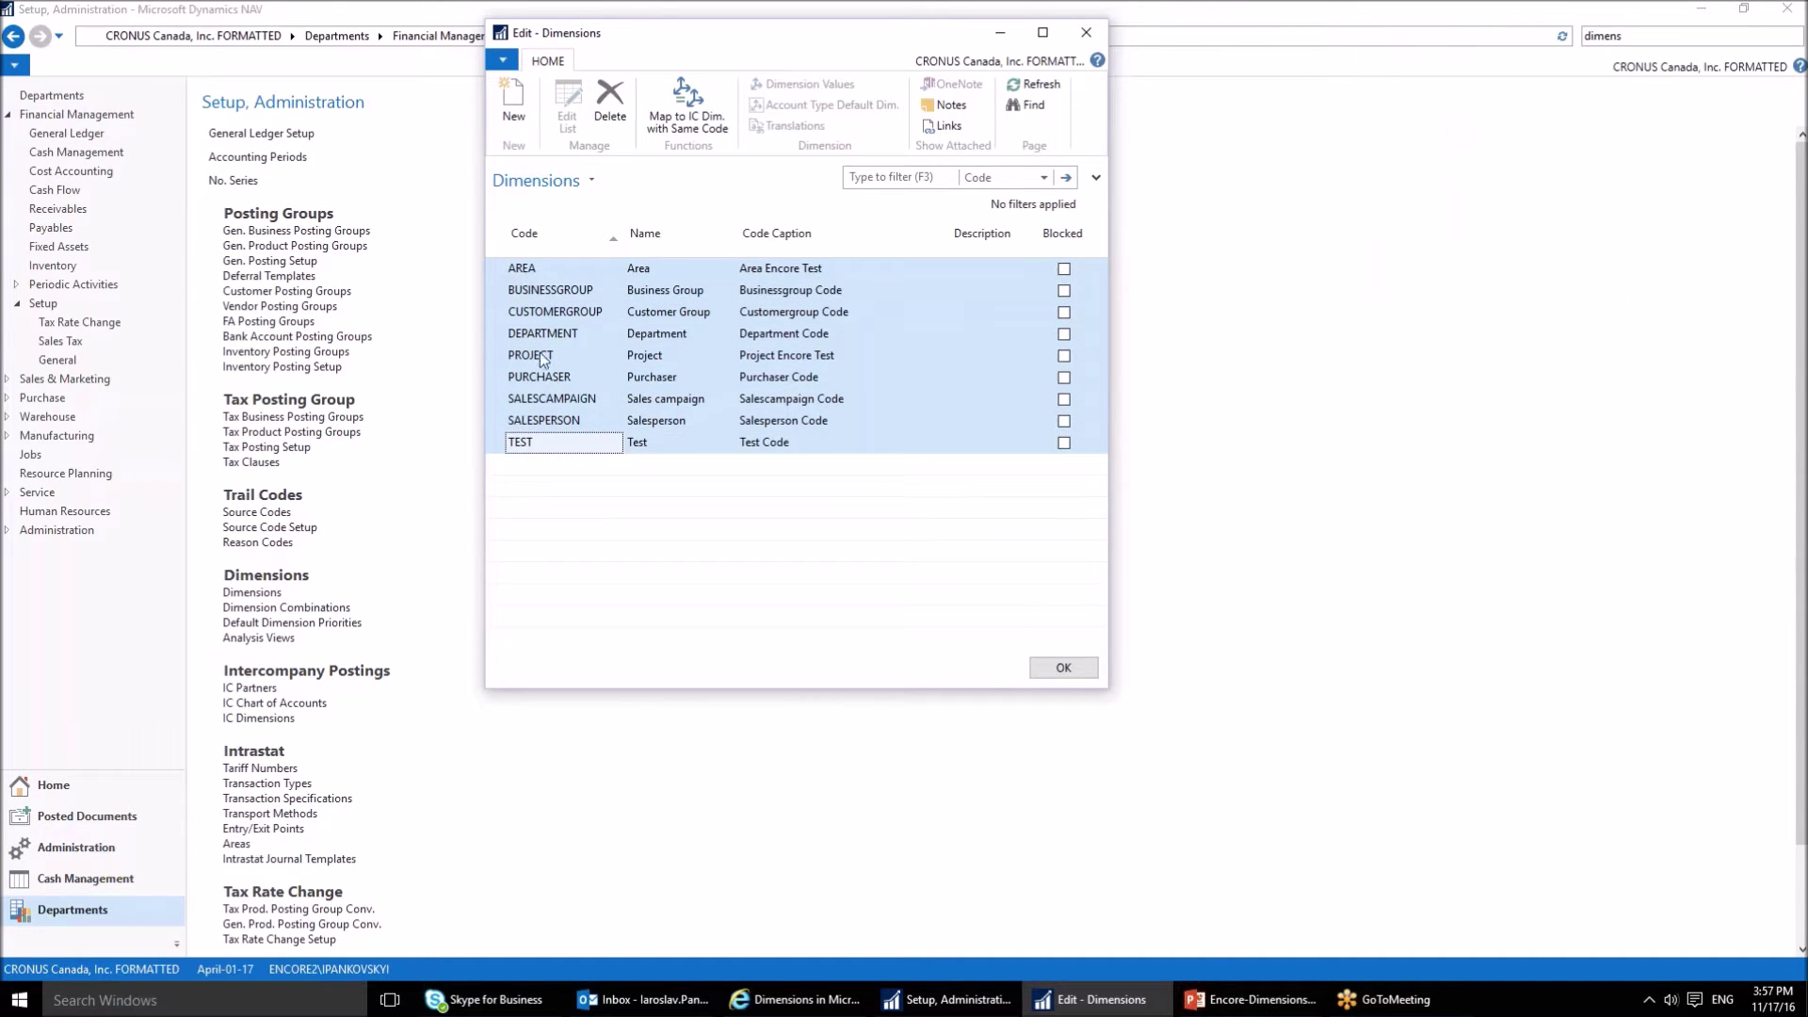
left_click(501, 290)
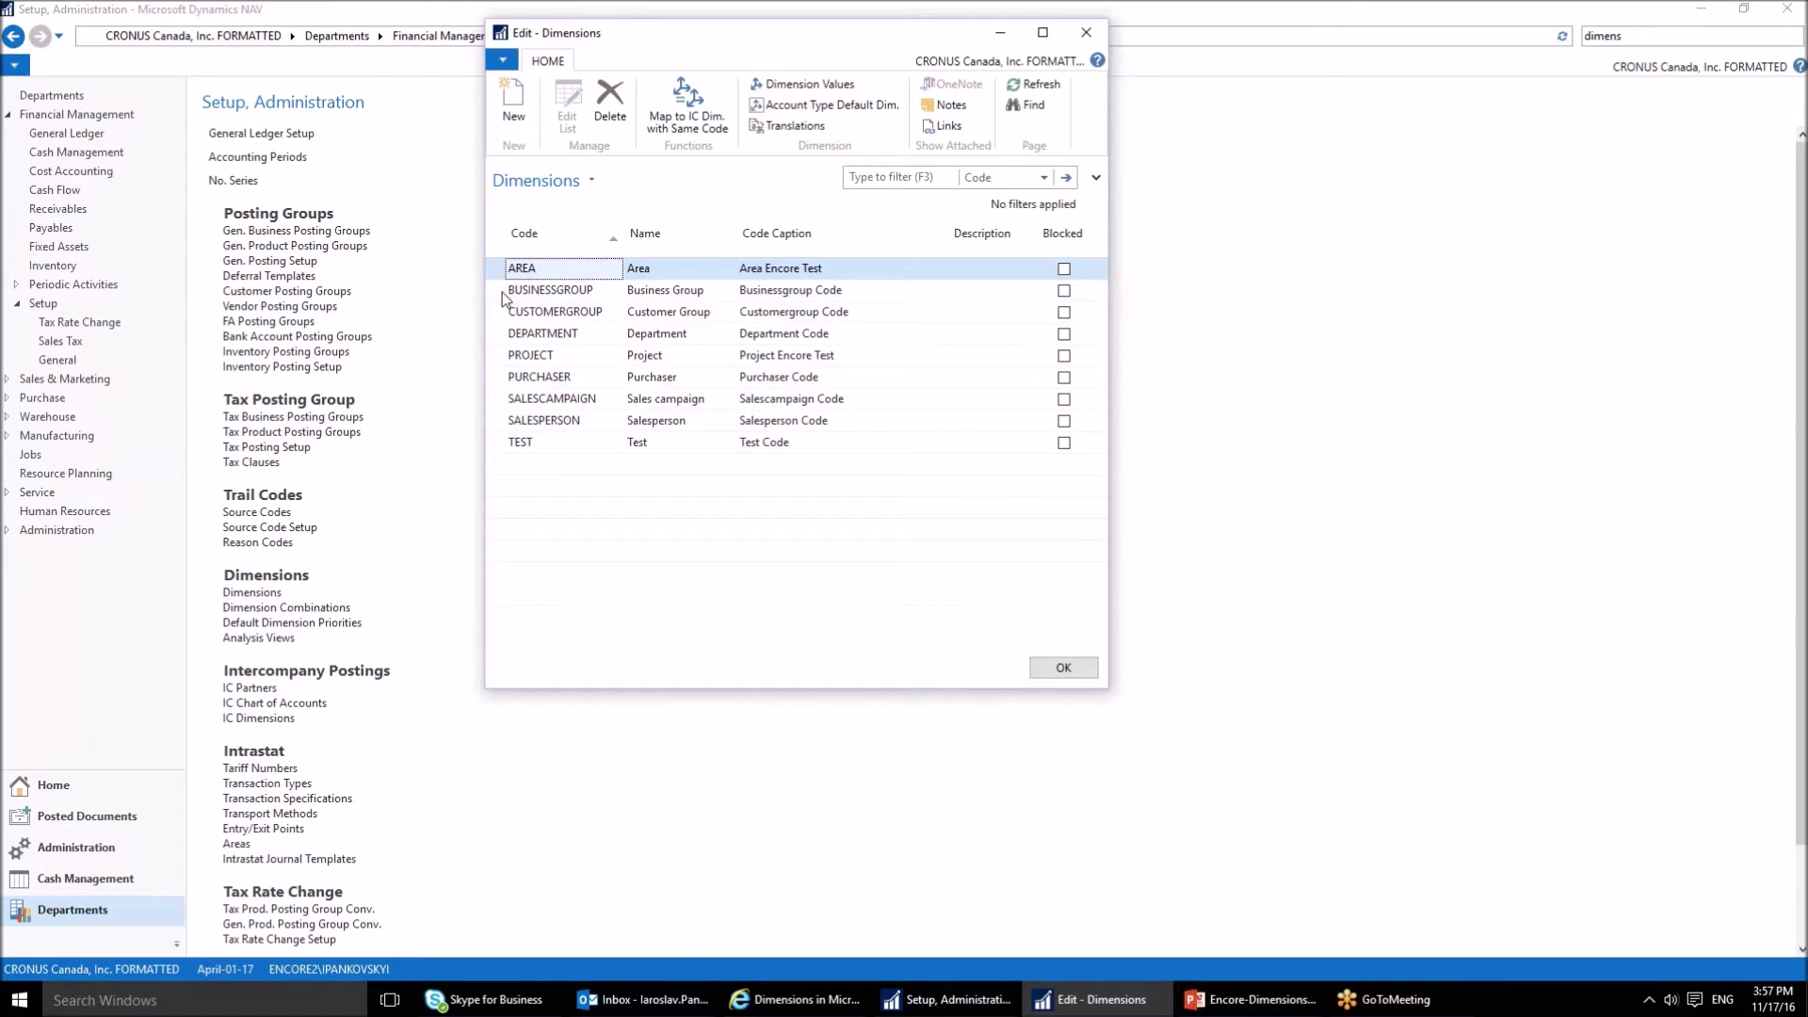
left_click(501, 313)
left_click(501, 336)
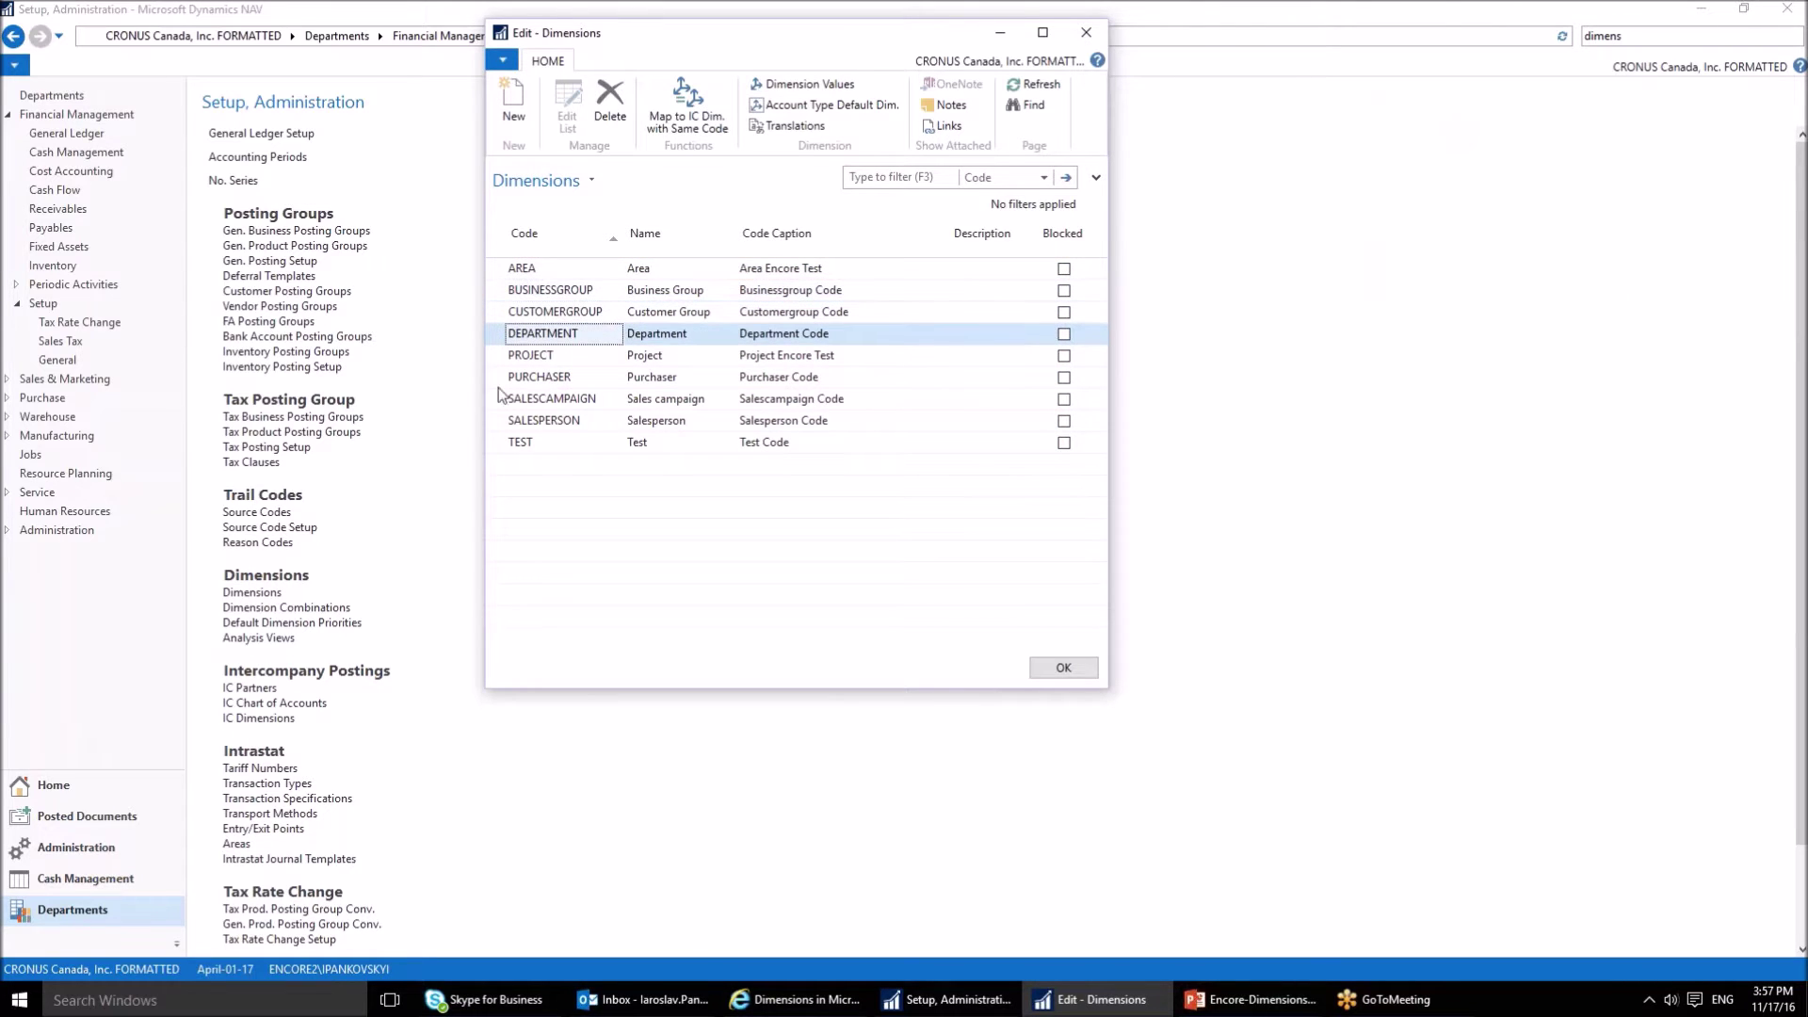
Step: Add a new dimension with the code TEST-1 below the TEST dimension
left_click(524, 448)
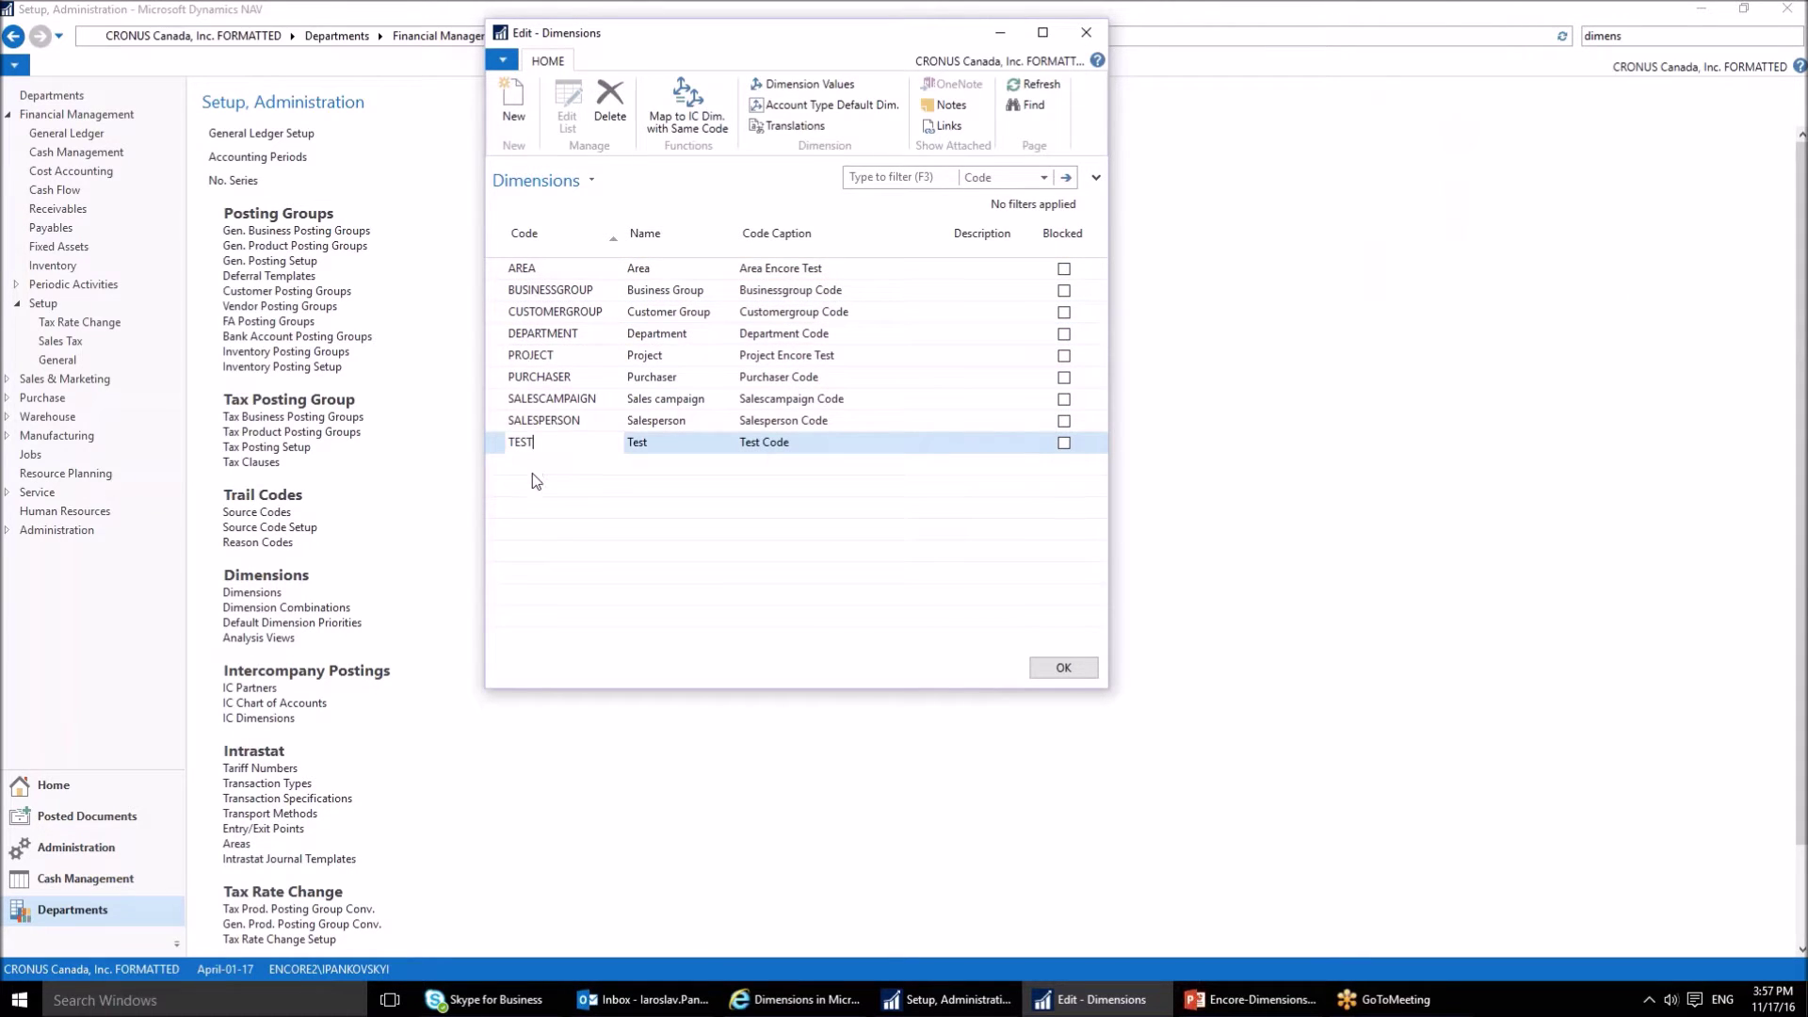
left_click(531, 467)
type("te")
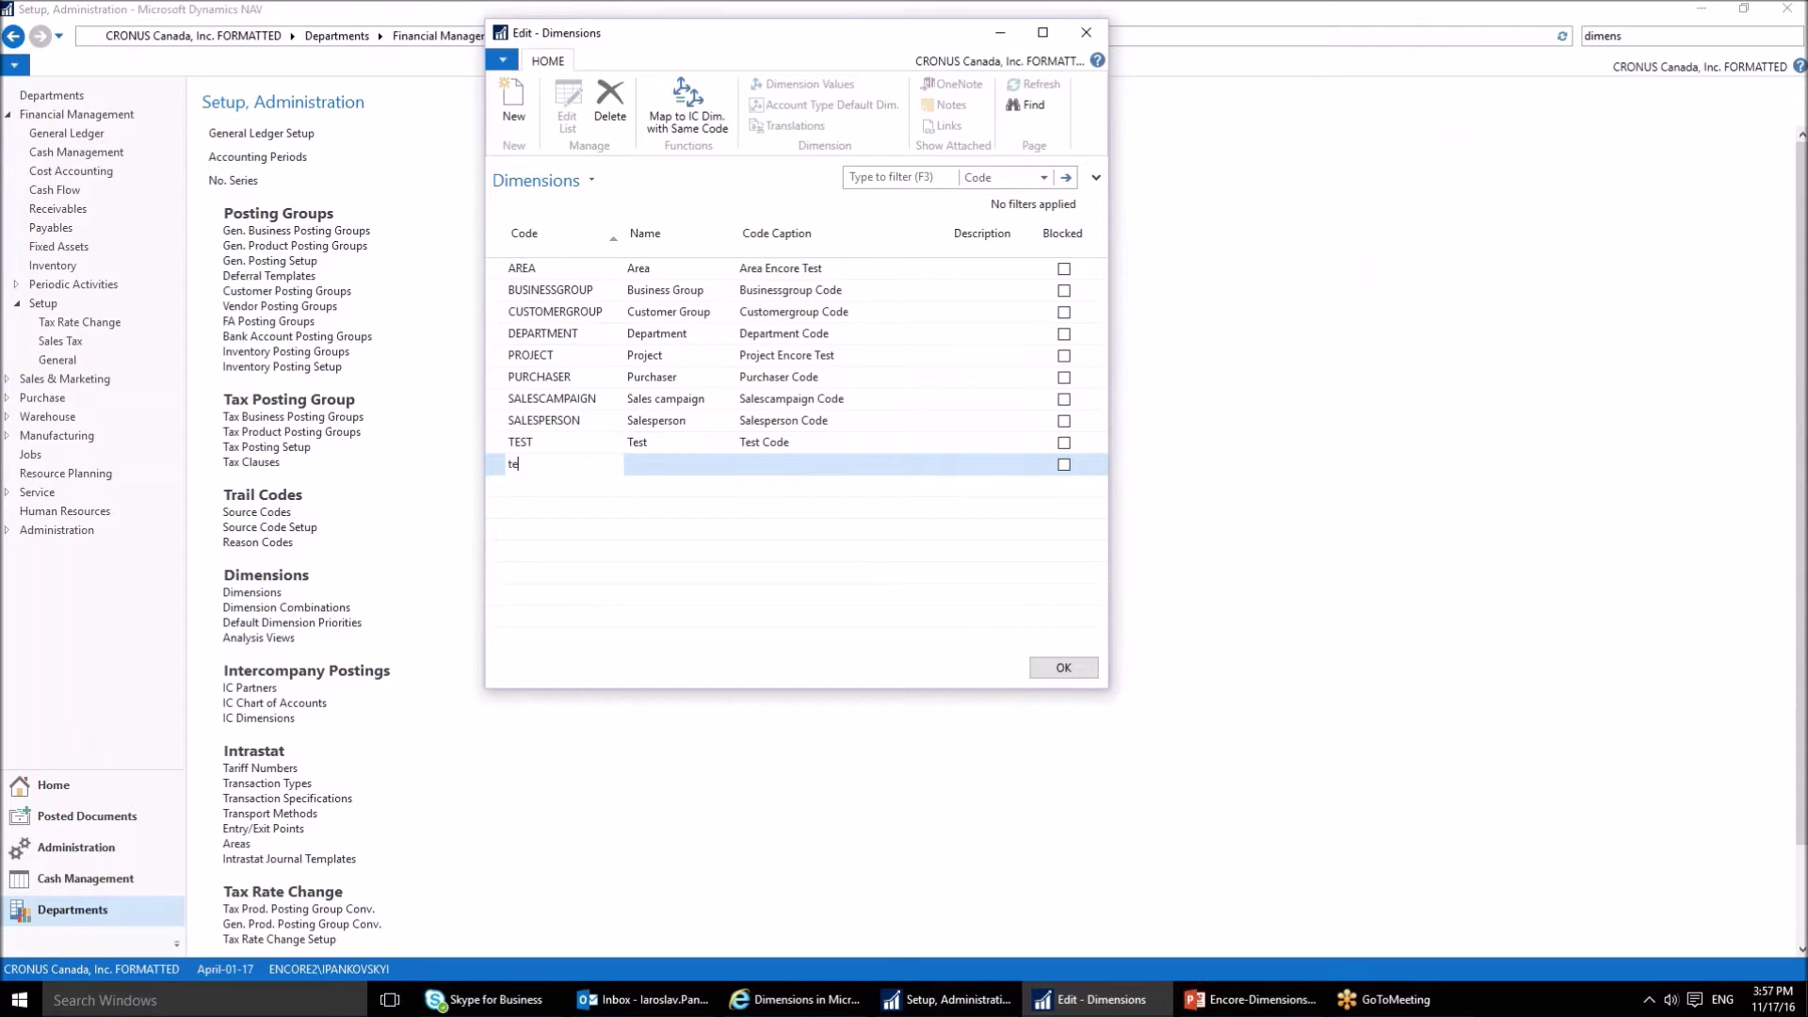
type("sts")
key("BackSpace")
type("-1")
left_click(655, 471)
left_click_drag(668, 464, 609, 471)
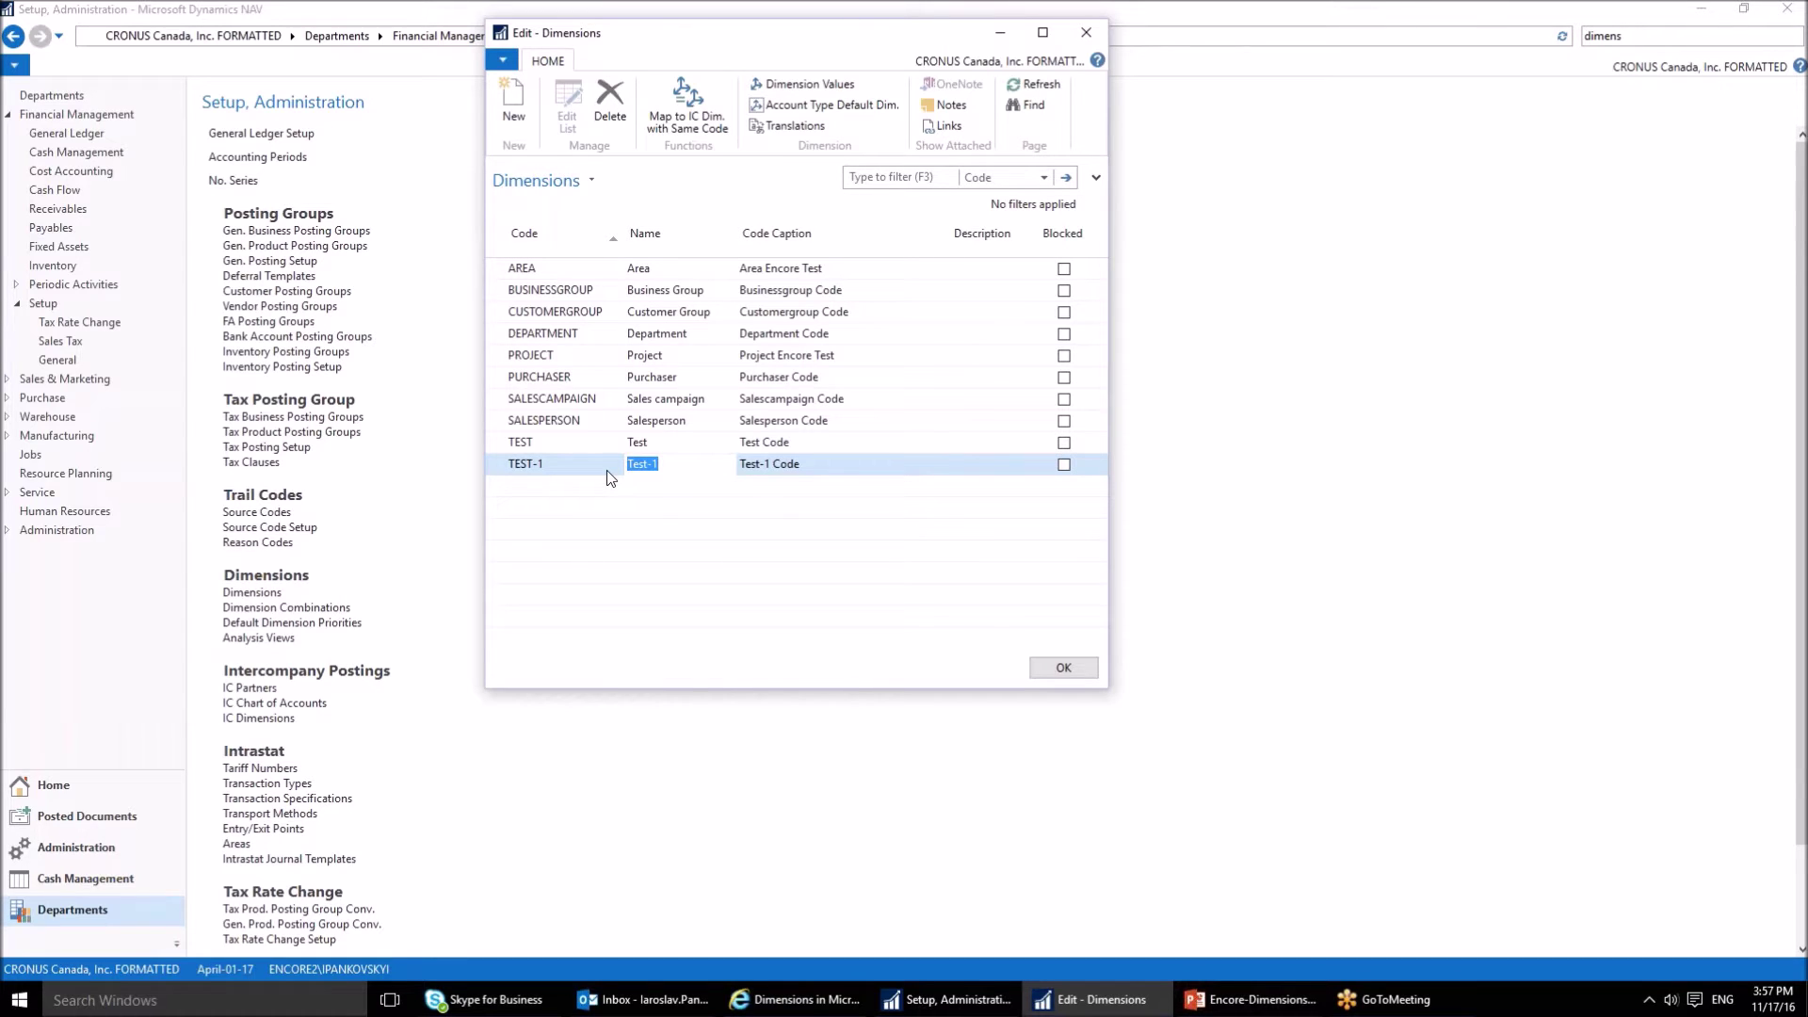
key("shift+Tab")
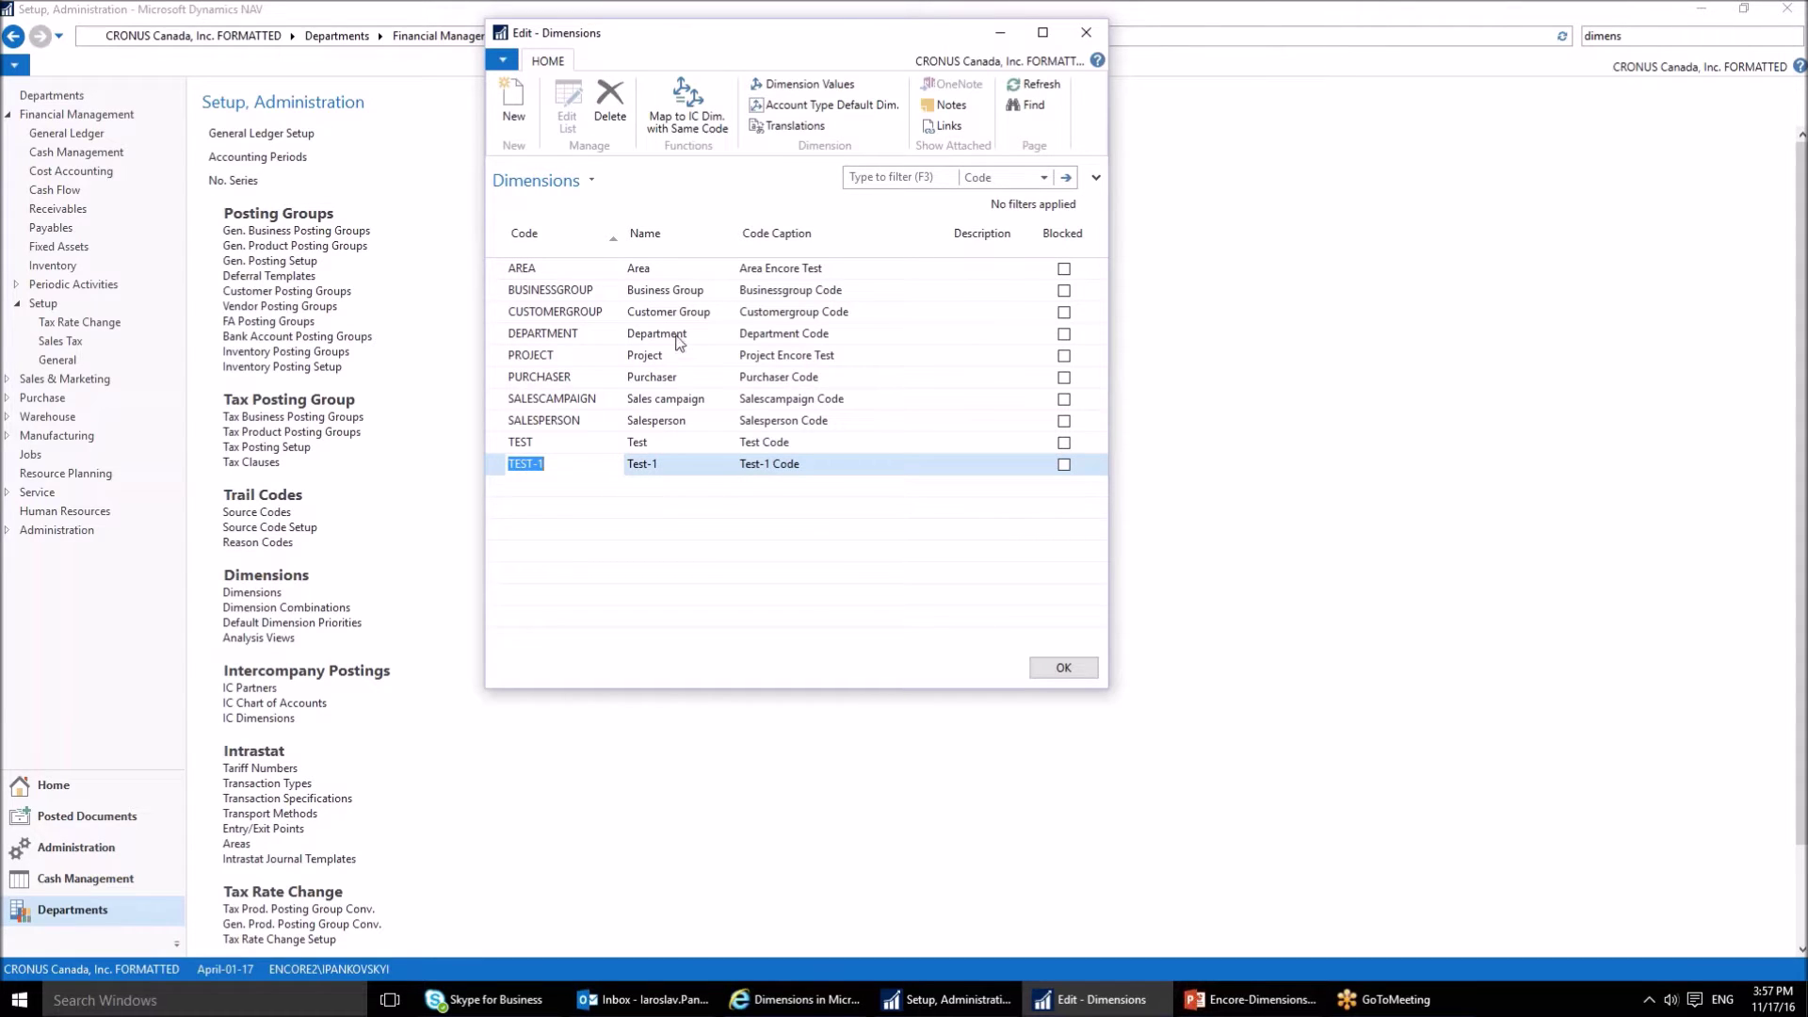
Step: Extend the name of the TEST-1 dimension to "Test-1 Encore"
left_click(635, 466)
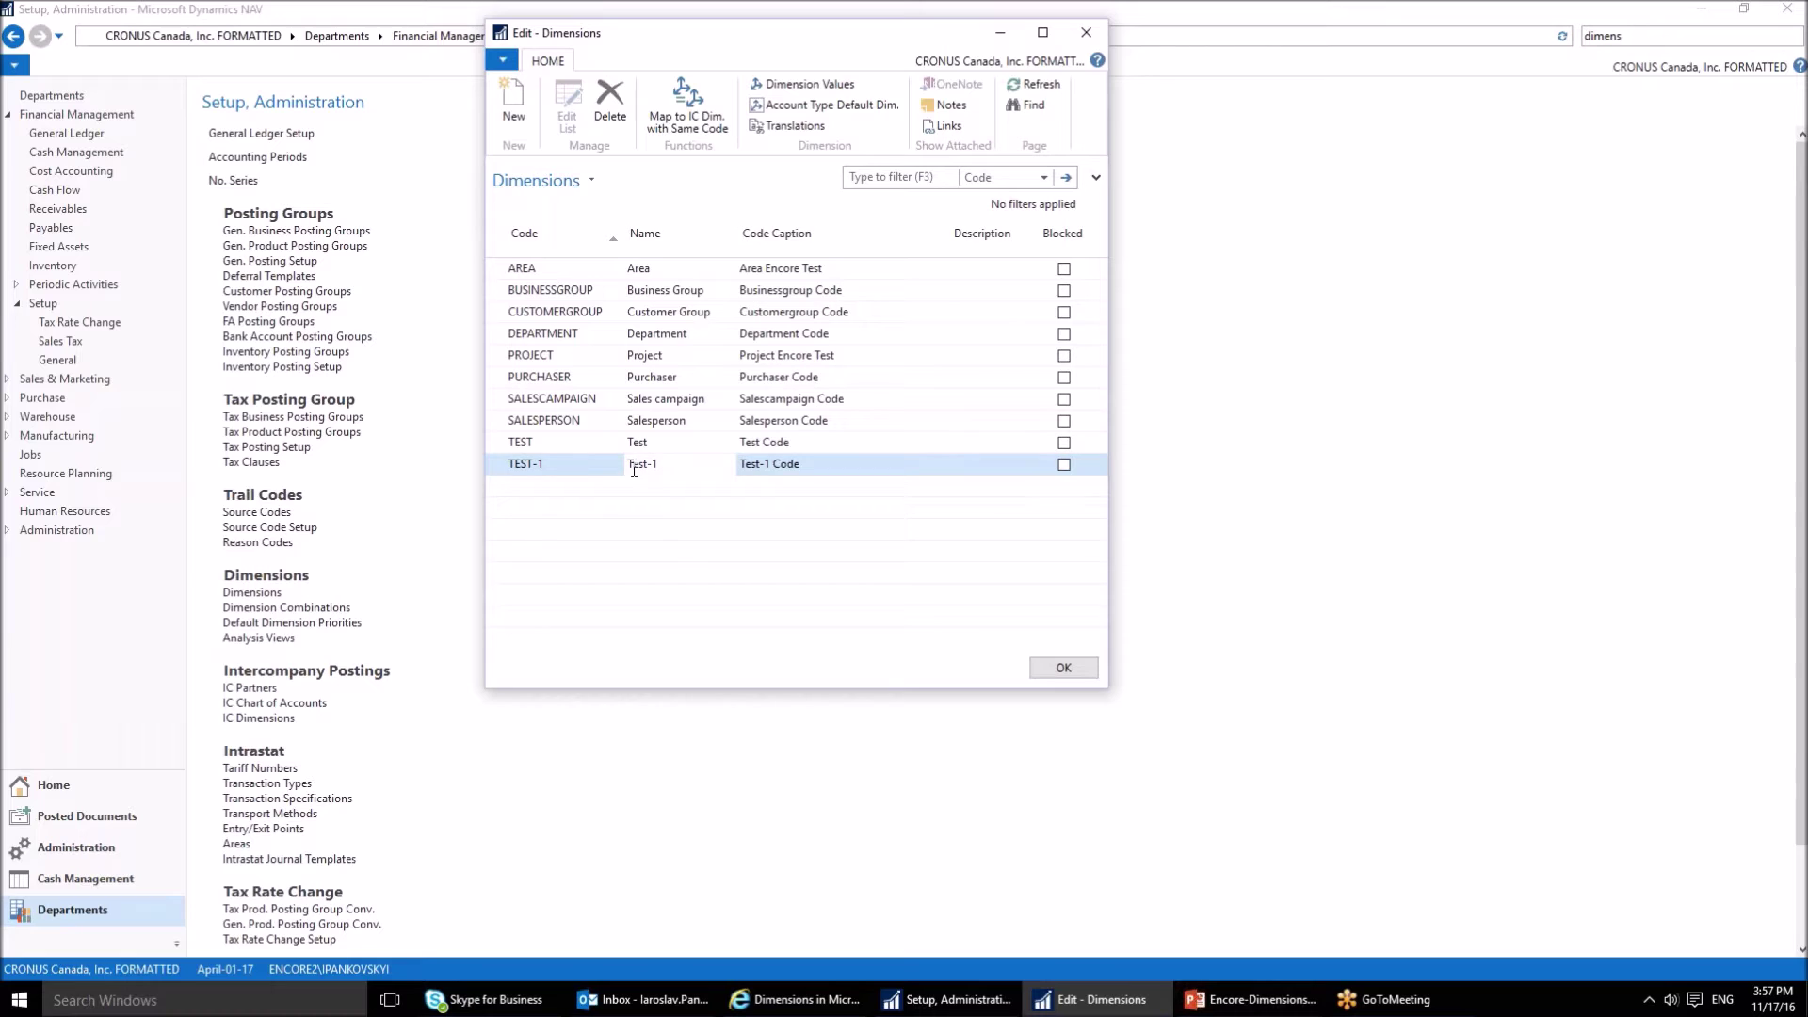
key("End")
type("Encore")
key("Tab")
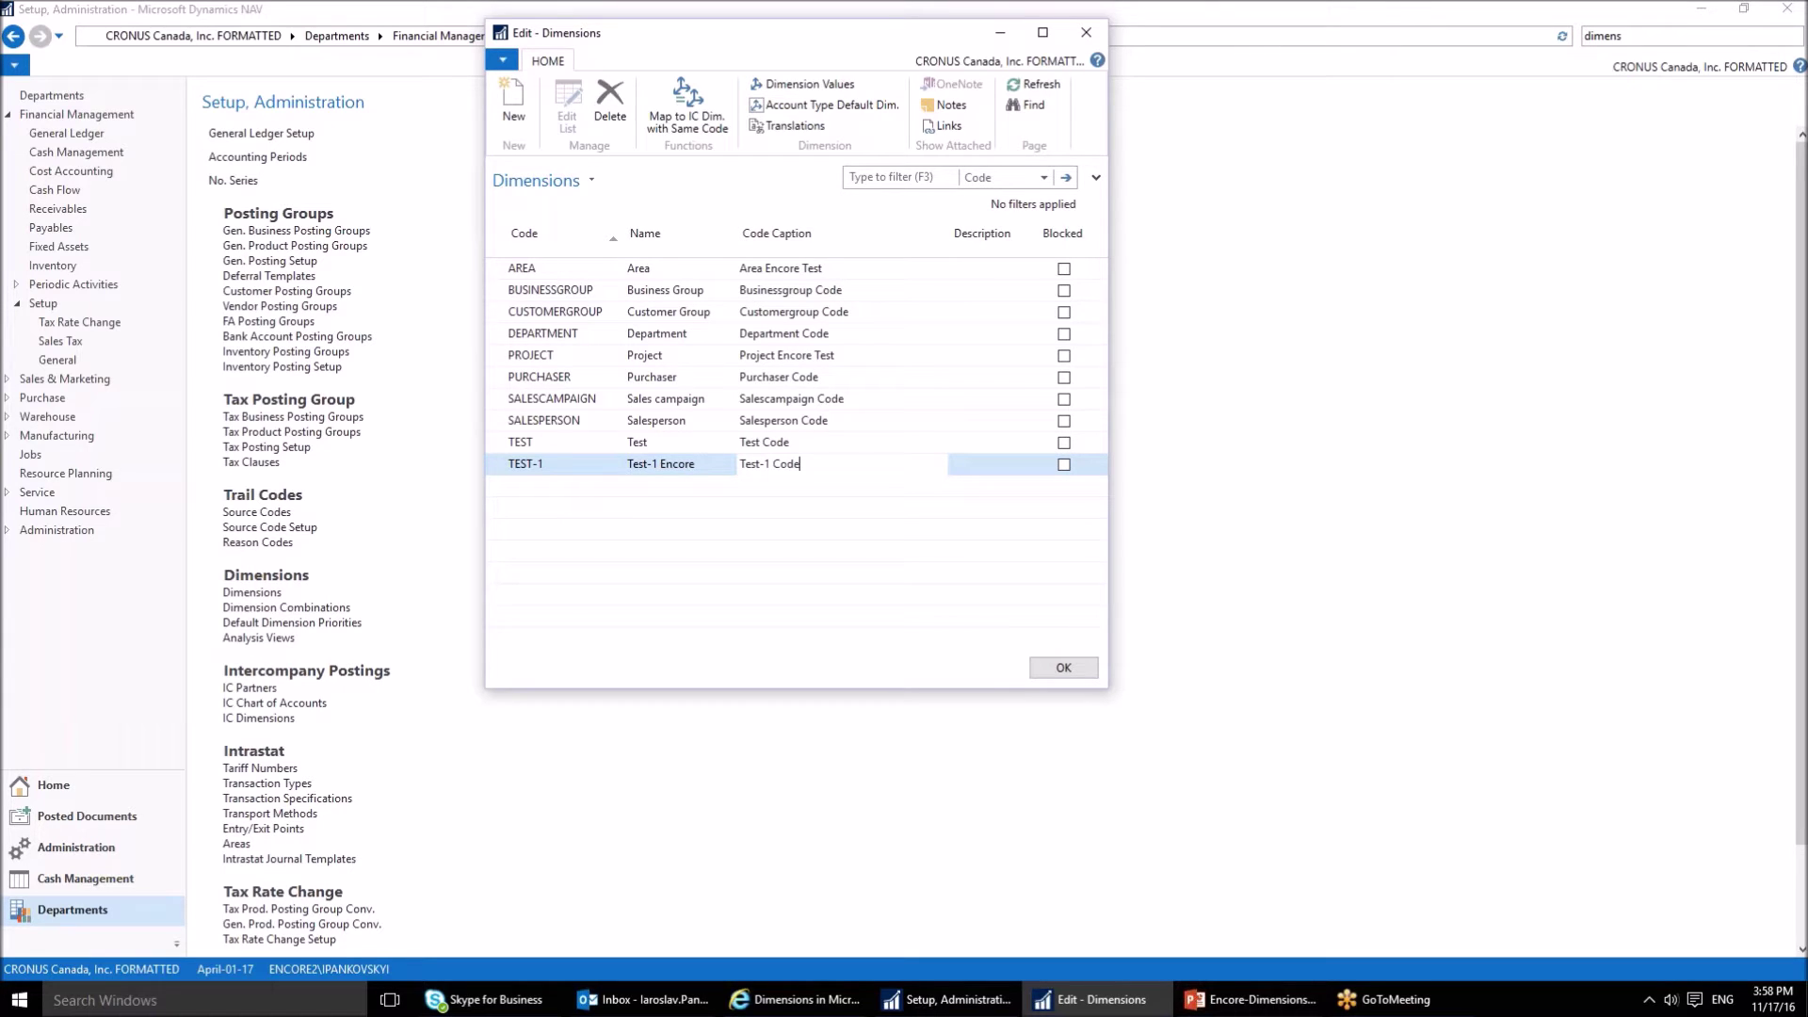
Step: View the application's language selection, close it without a change, and return to the Dimensions list
left_click(11, 64)
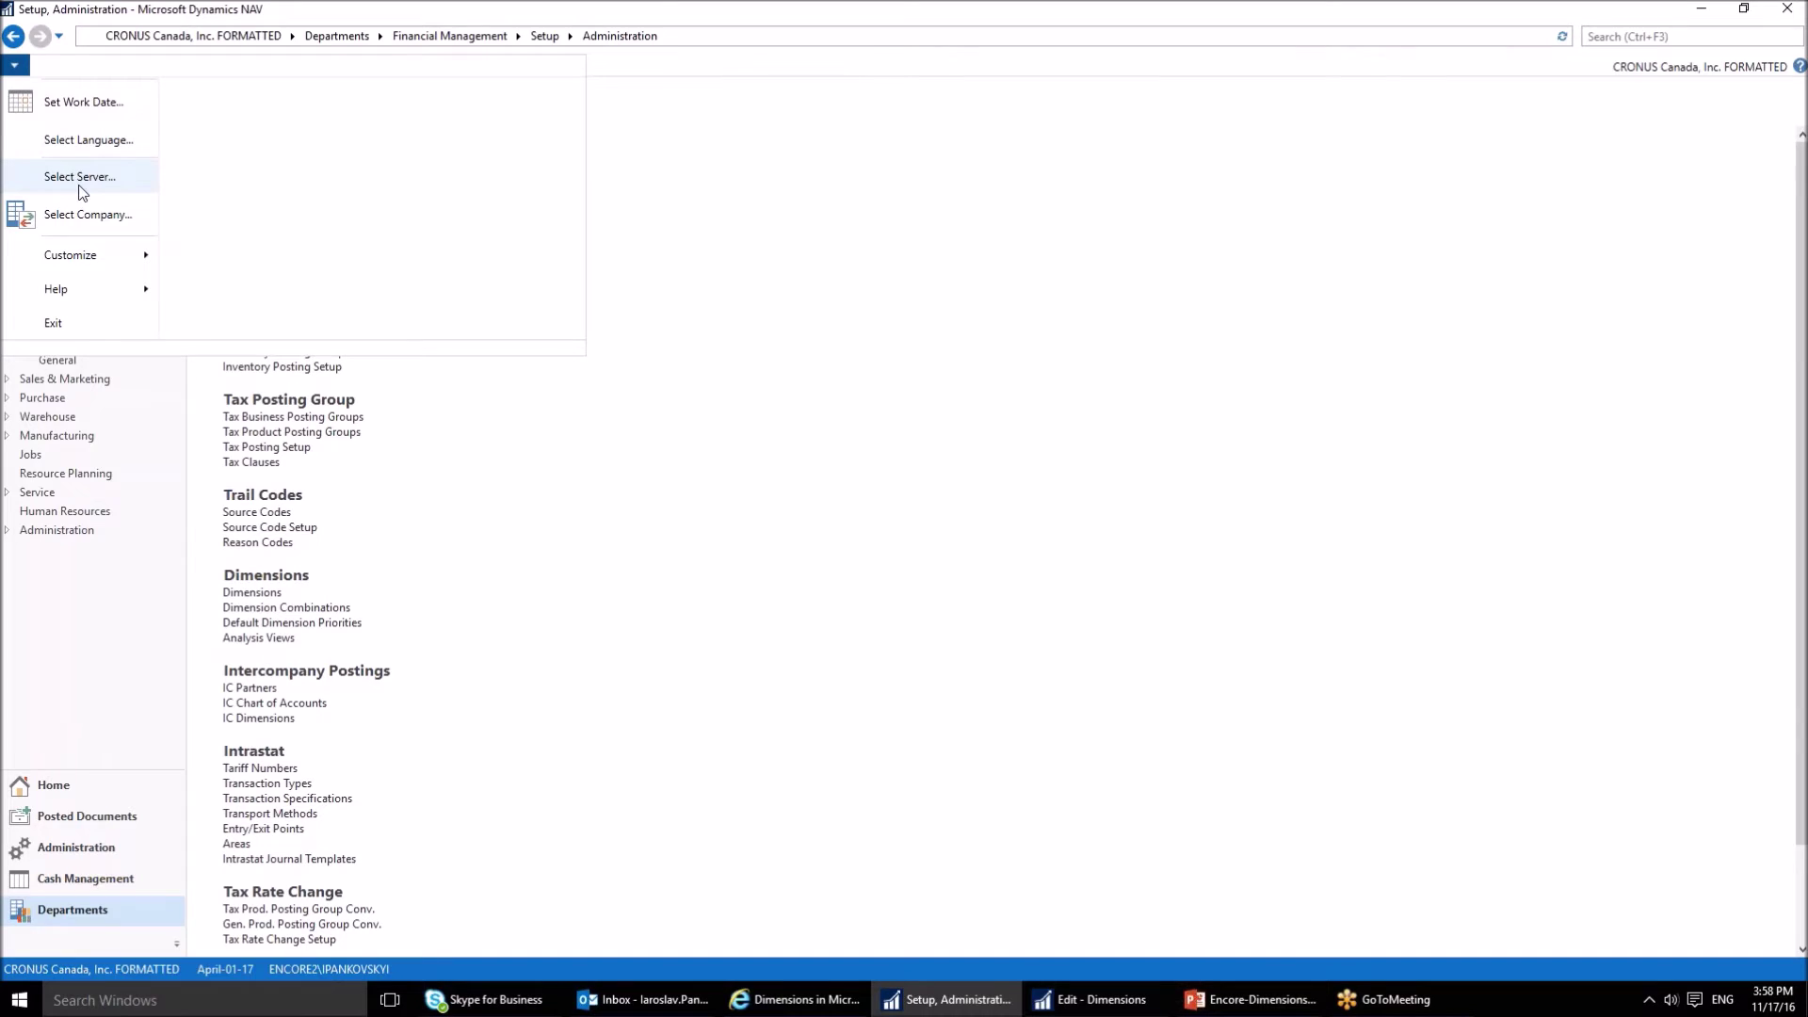
left_click(88, 139)
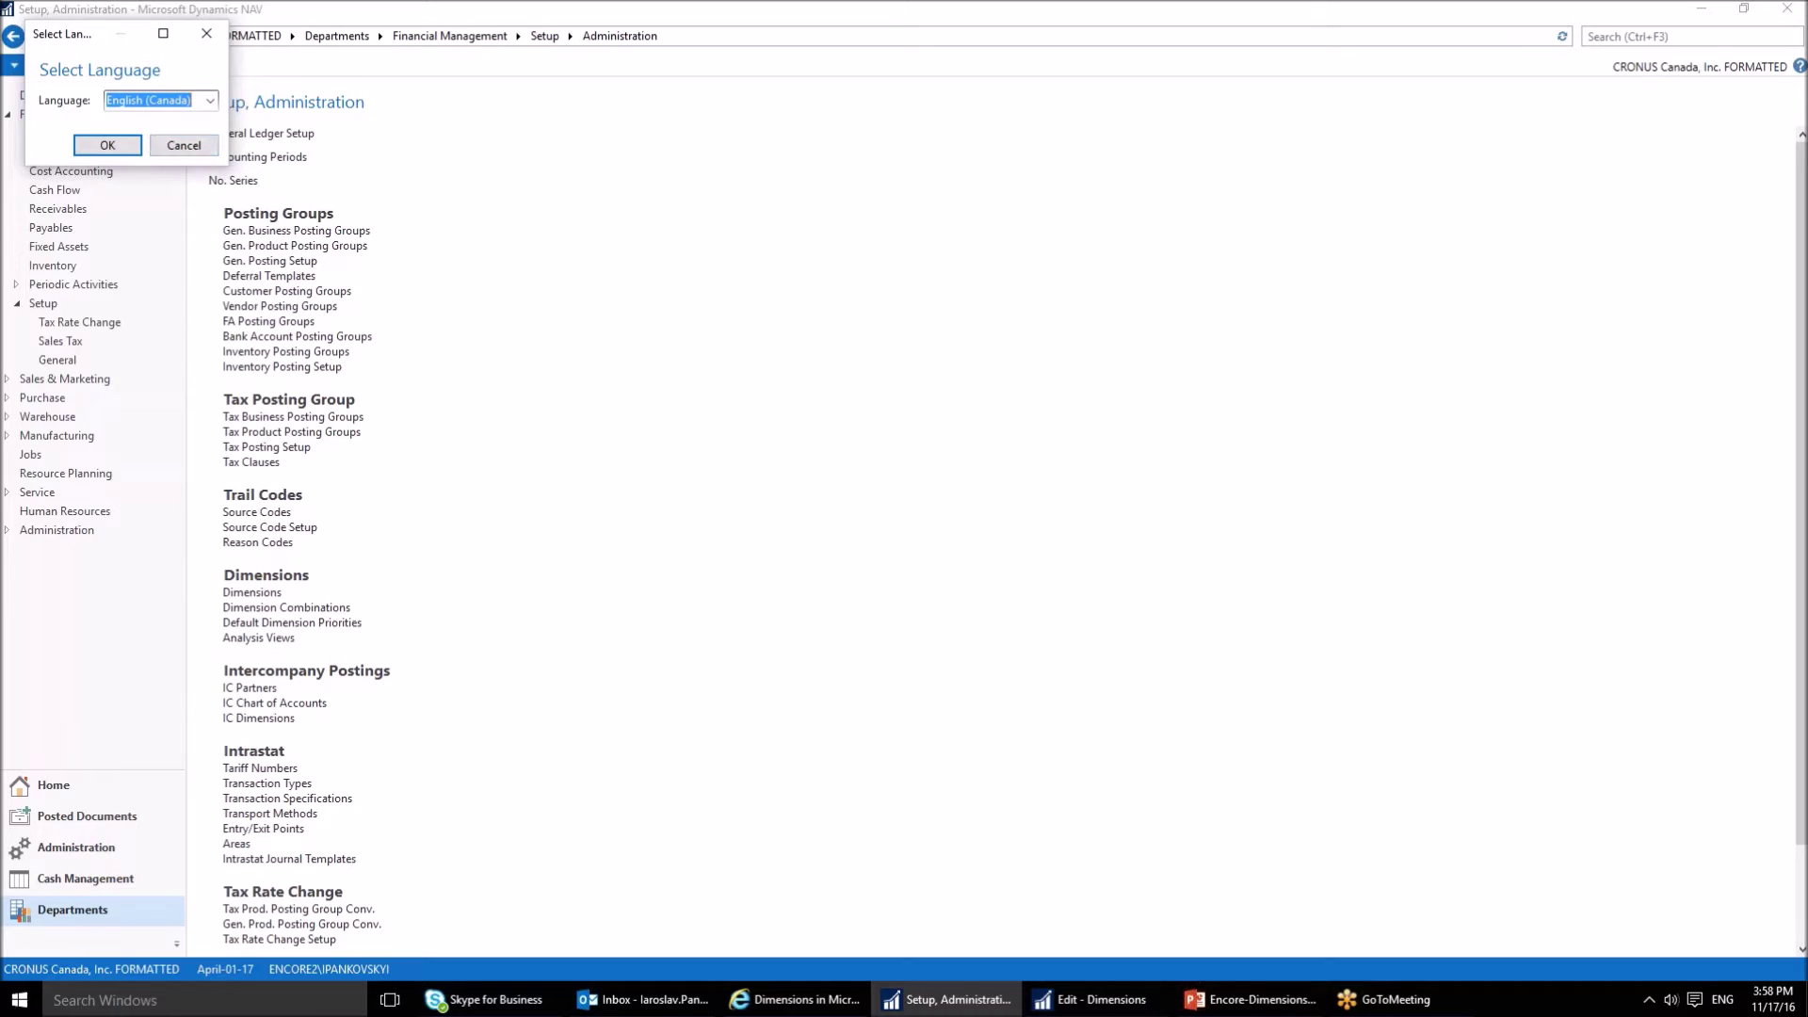
left_click(206, 33)
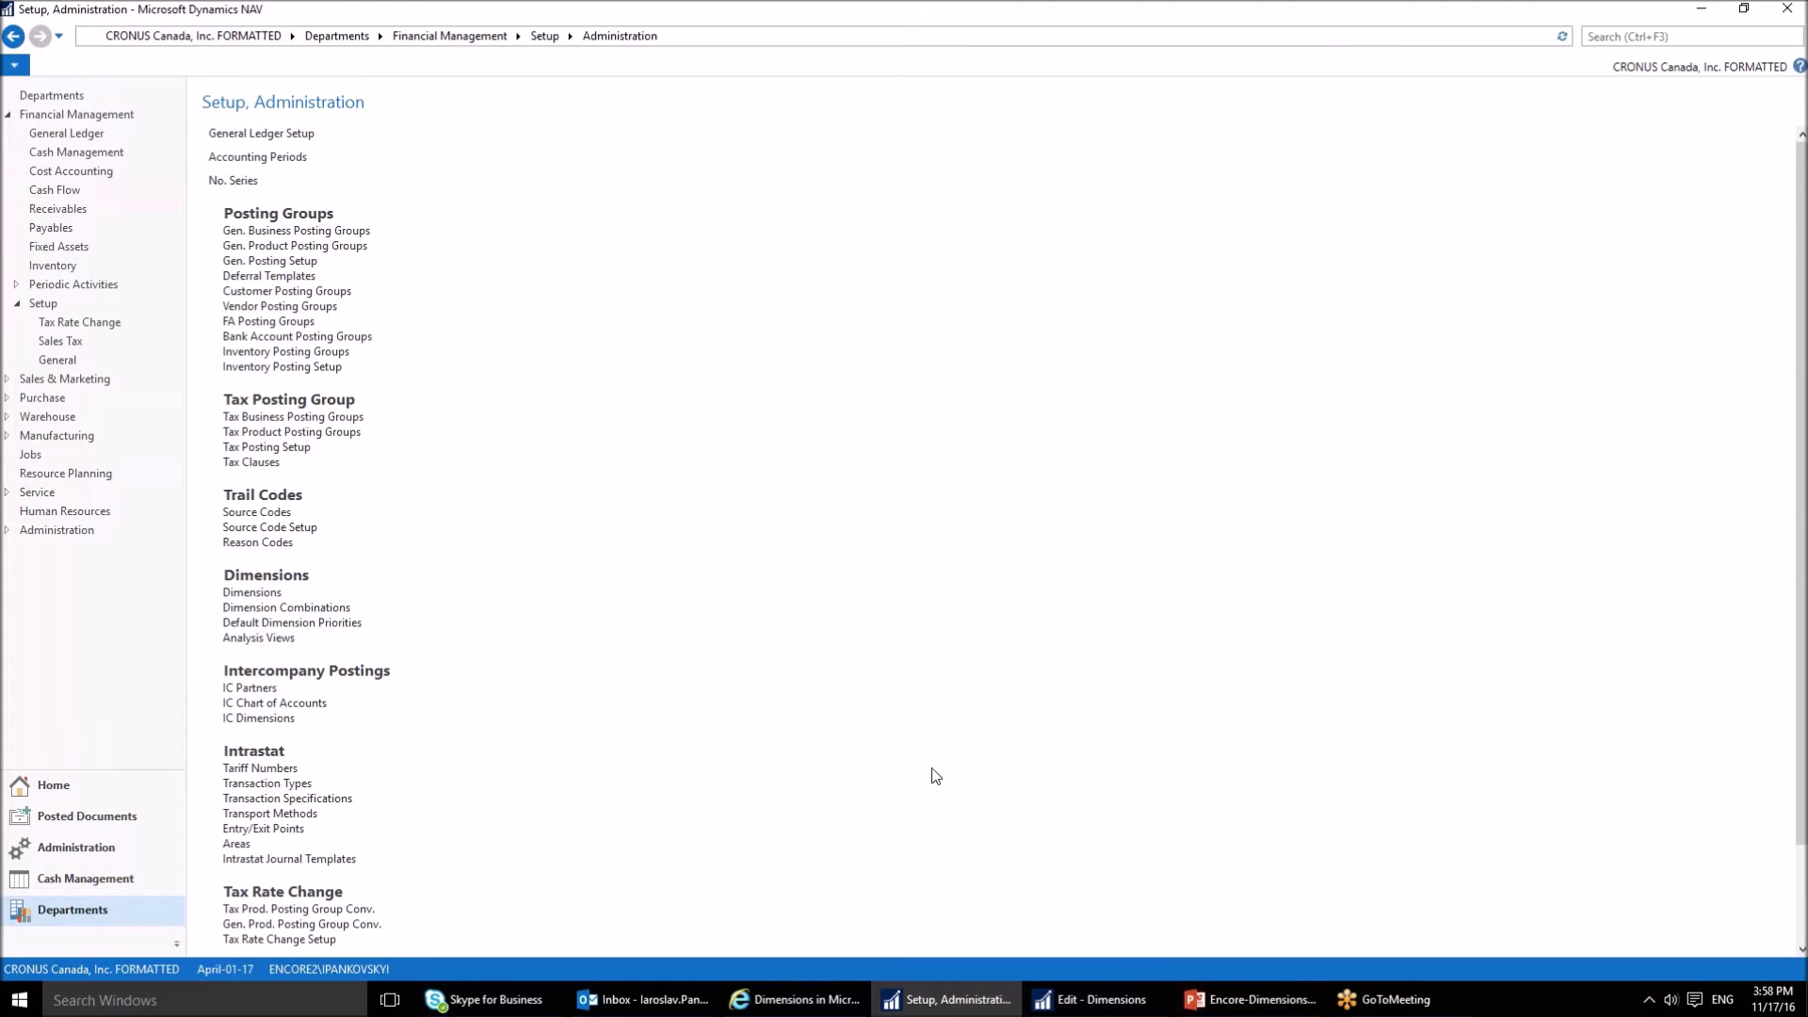
left_click(1112, 997)
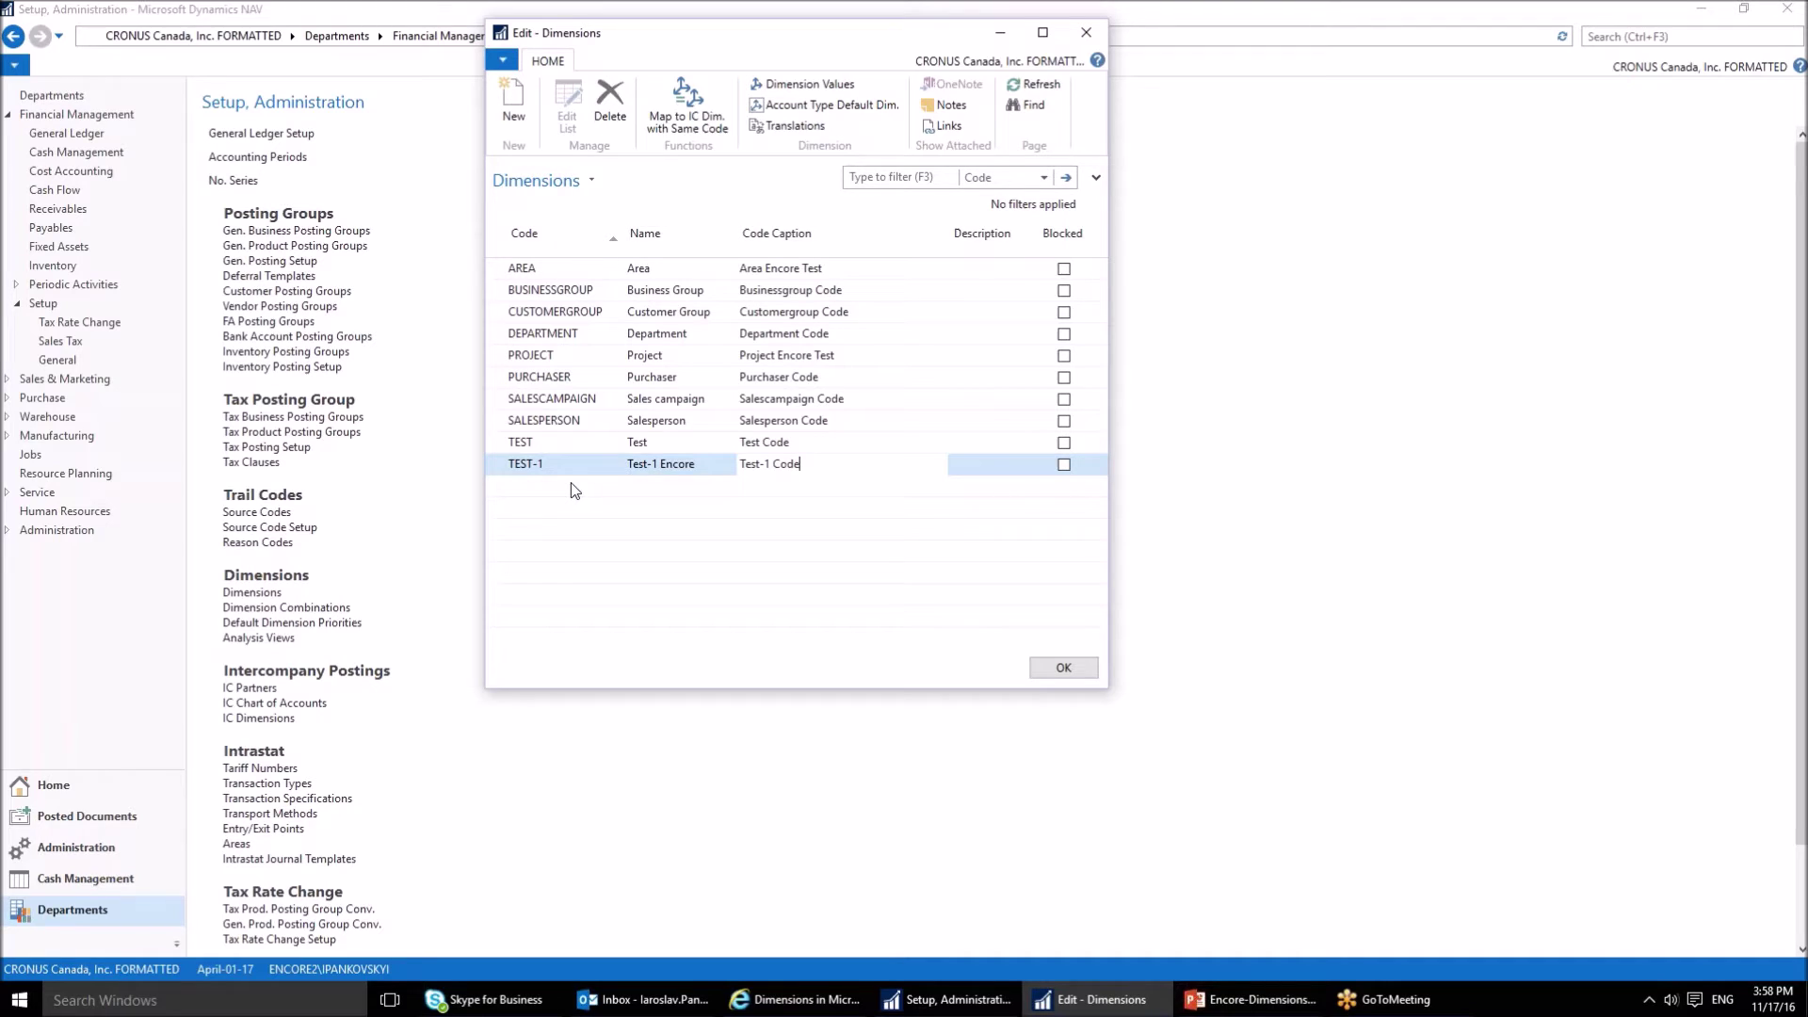
Step: Enter the description "Use when testing" for the TEST dimension and "Use when selling" for TEST-1
left_click(987, 444)
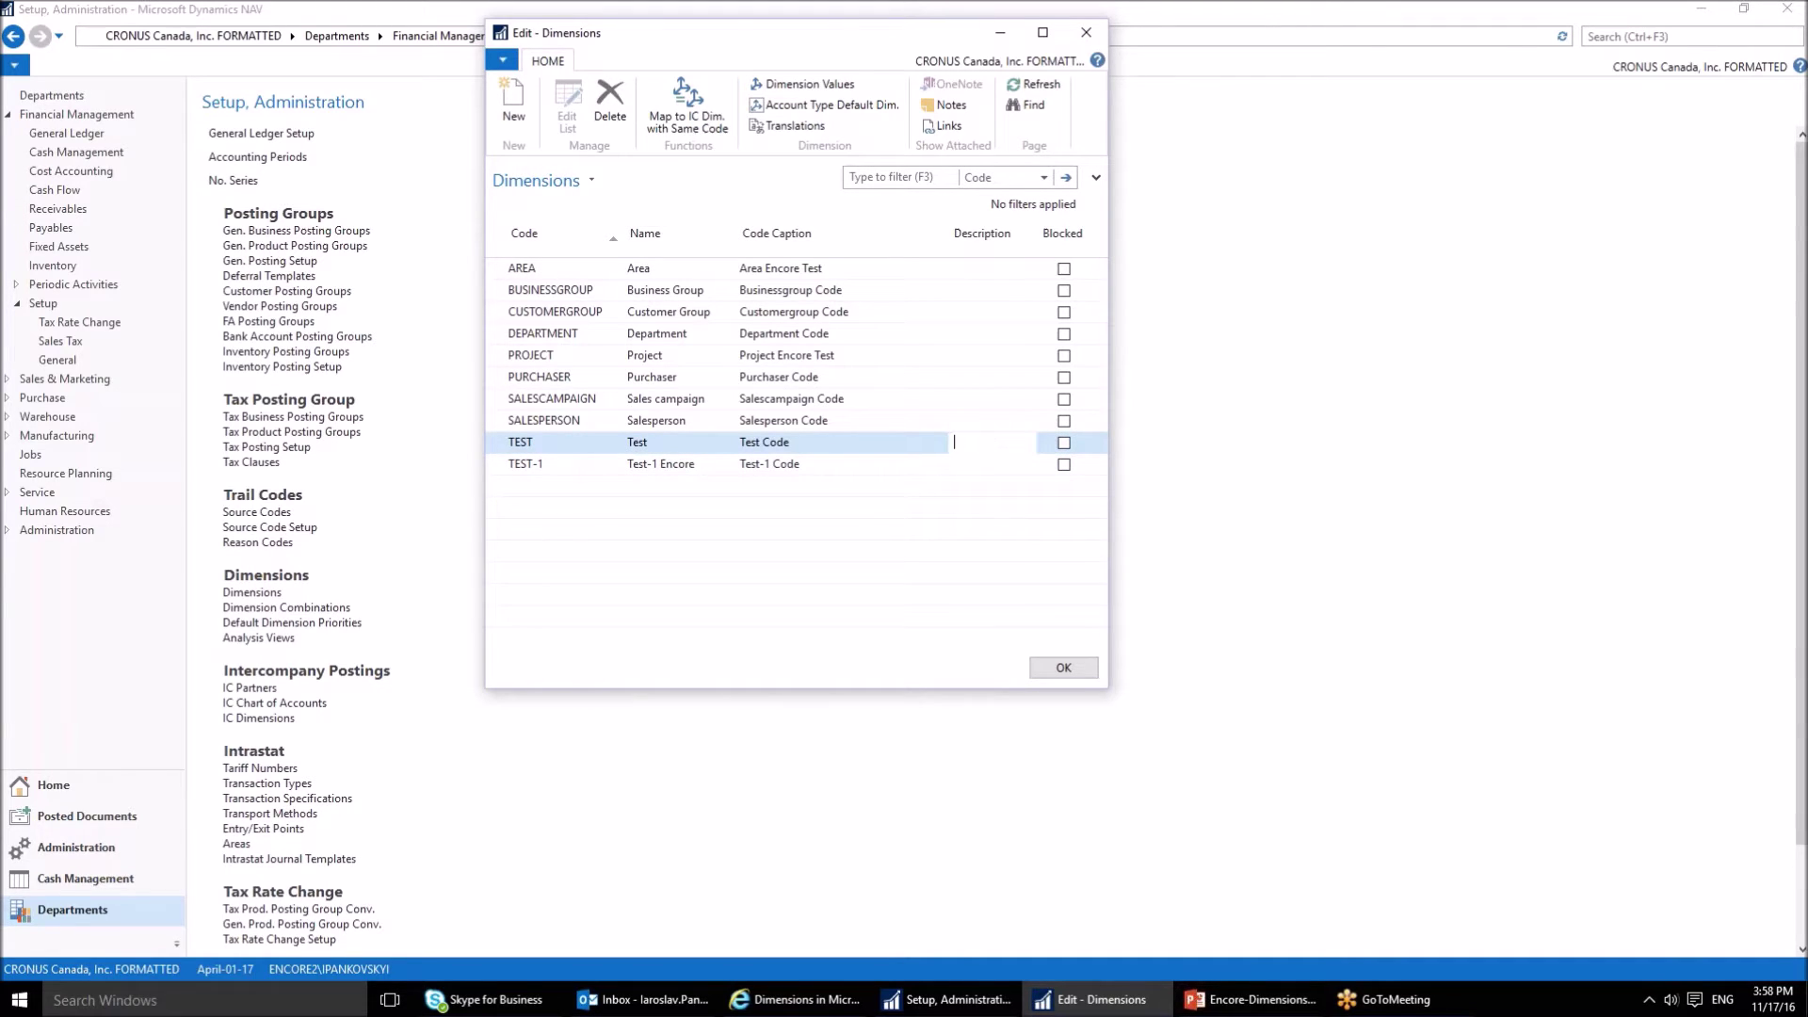
type("Use when testing")
left_click(966, 468)
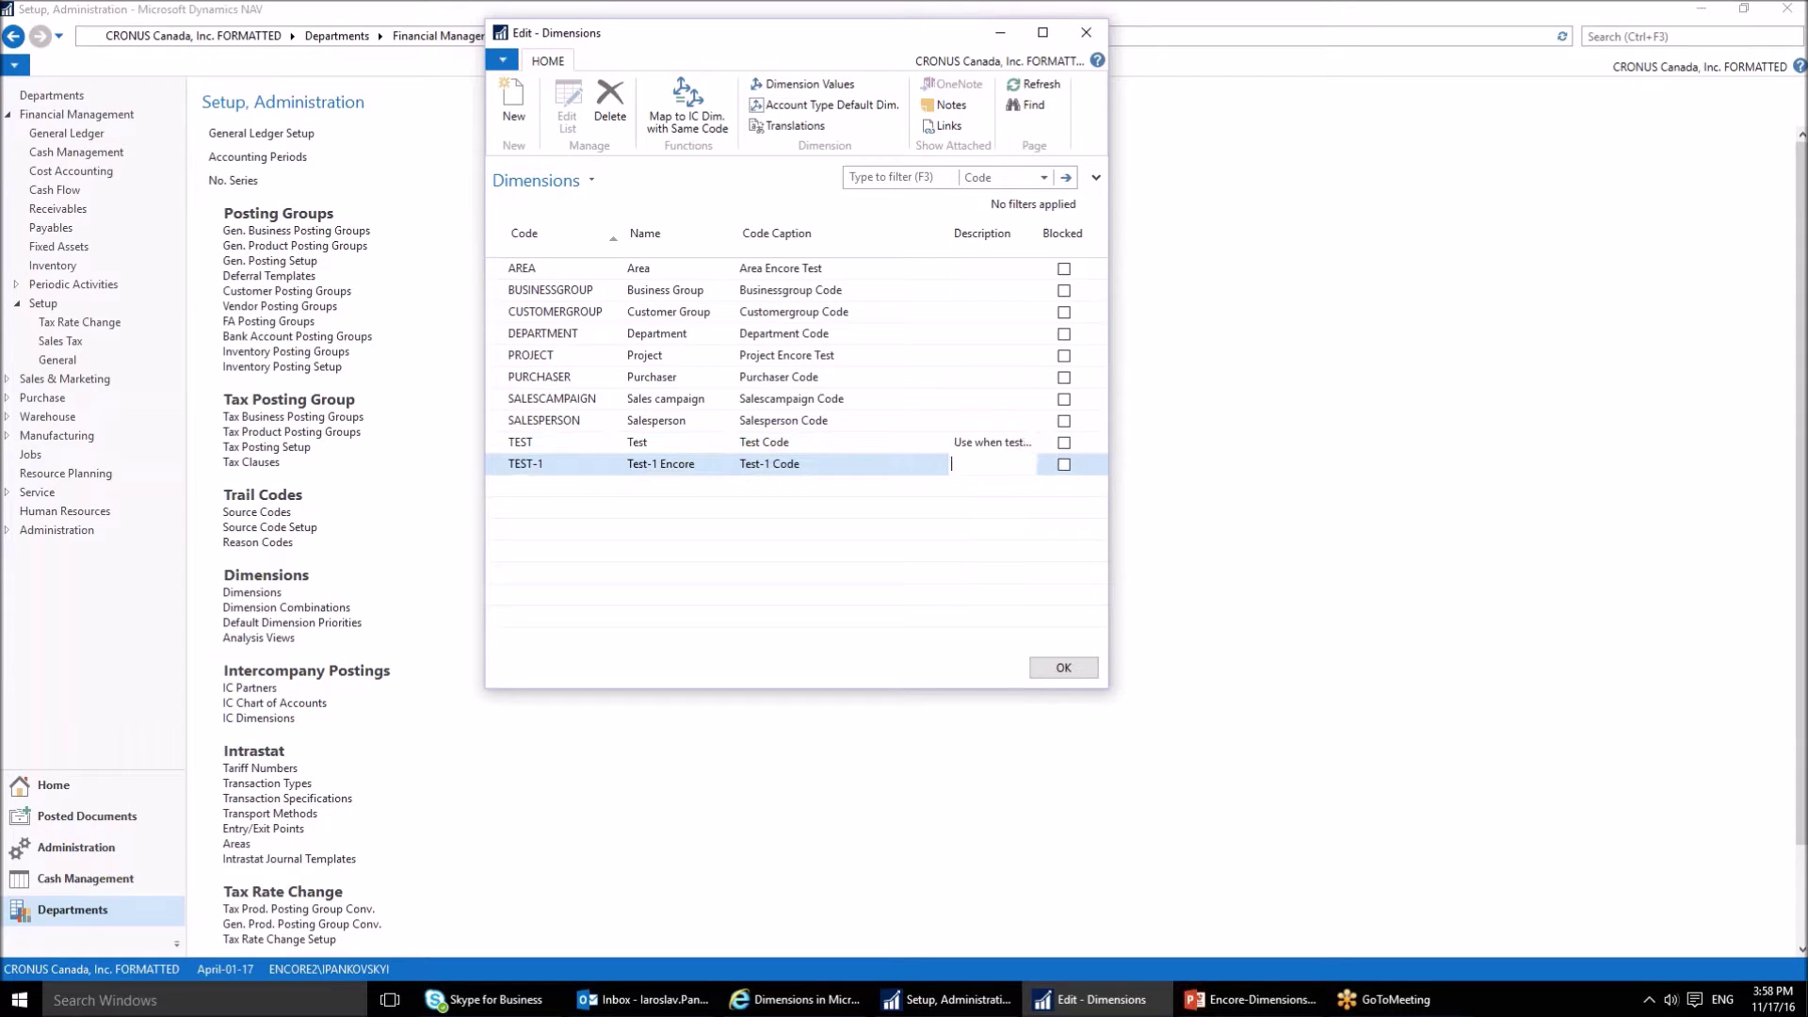
type("Use when selling")
Step: Delete the TEST dimension line from the Dimensions list
left_click(887, 450)
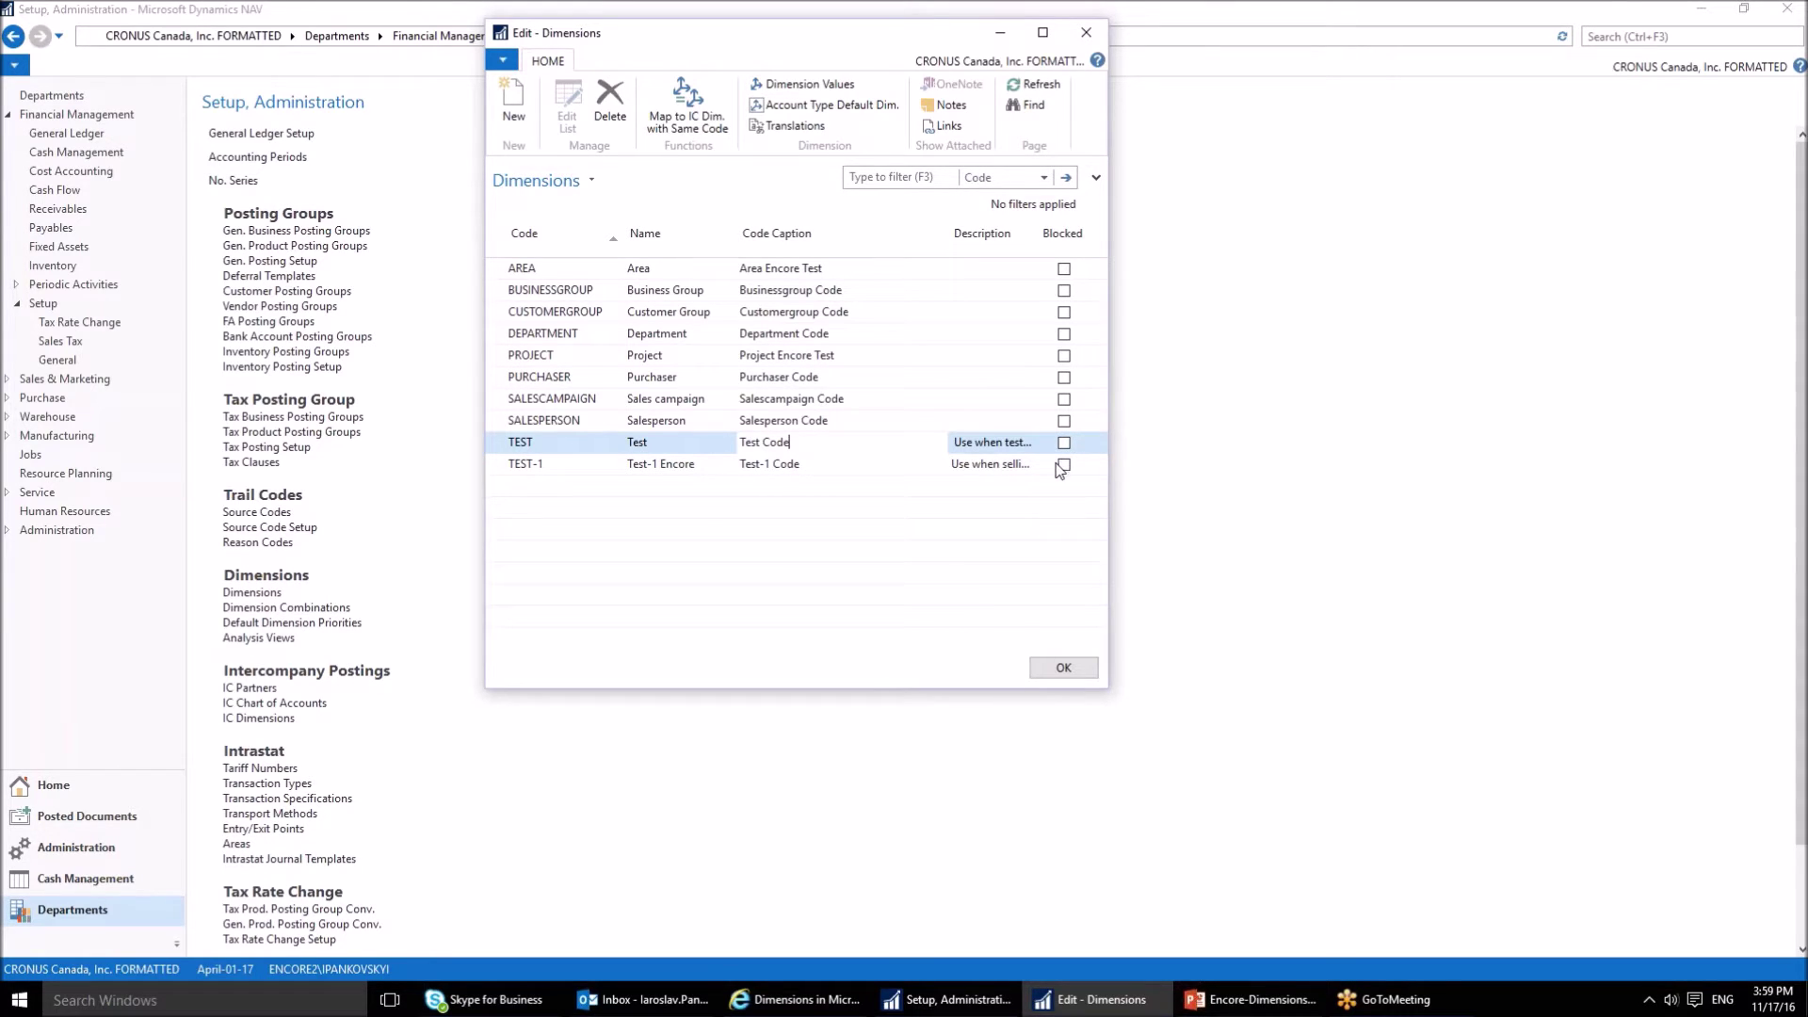
right_click(499, 445)
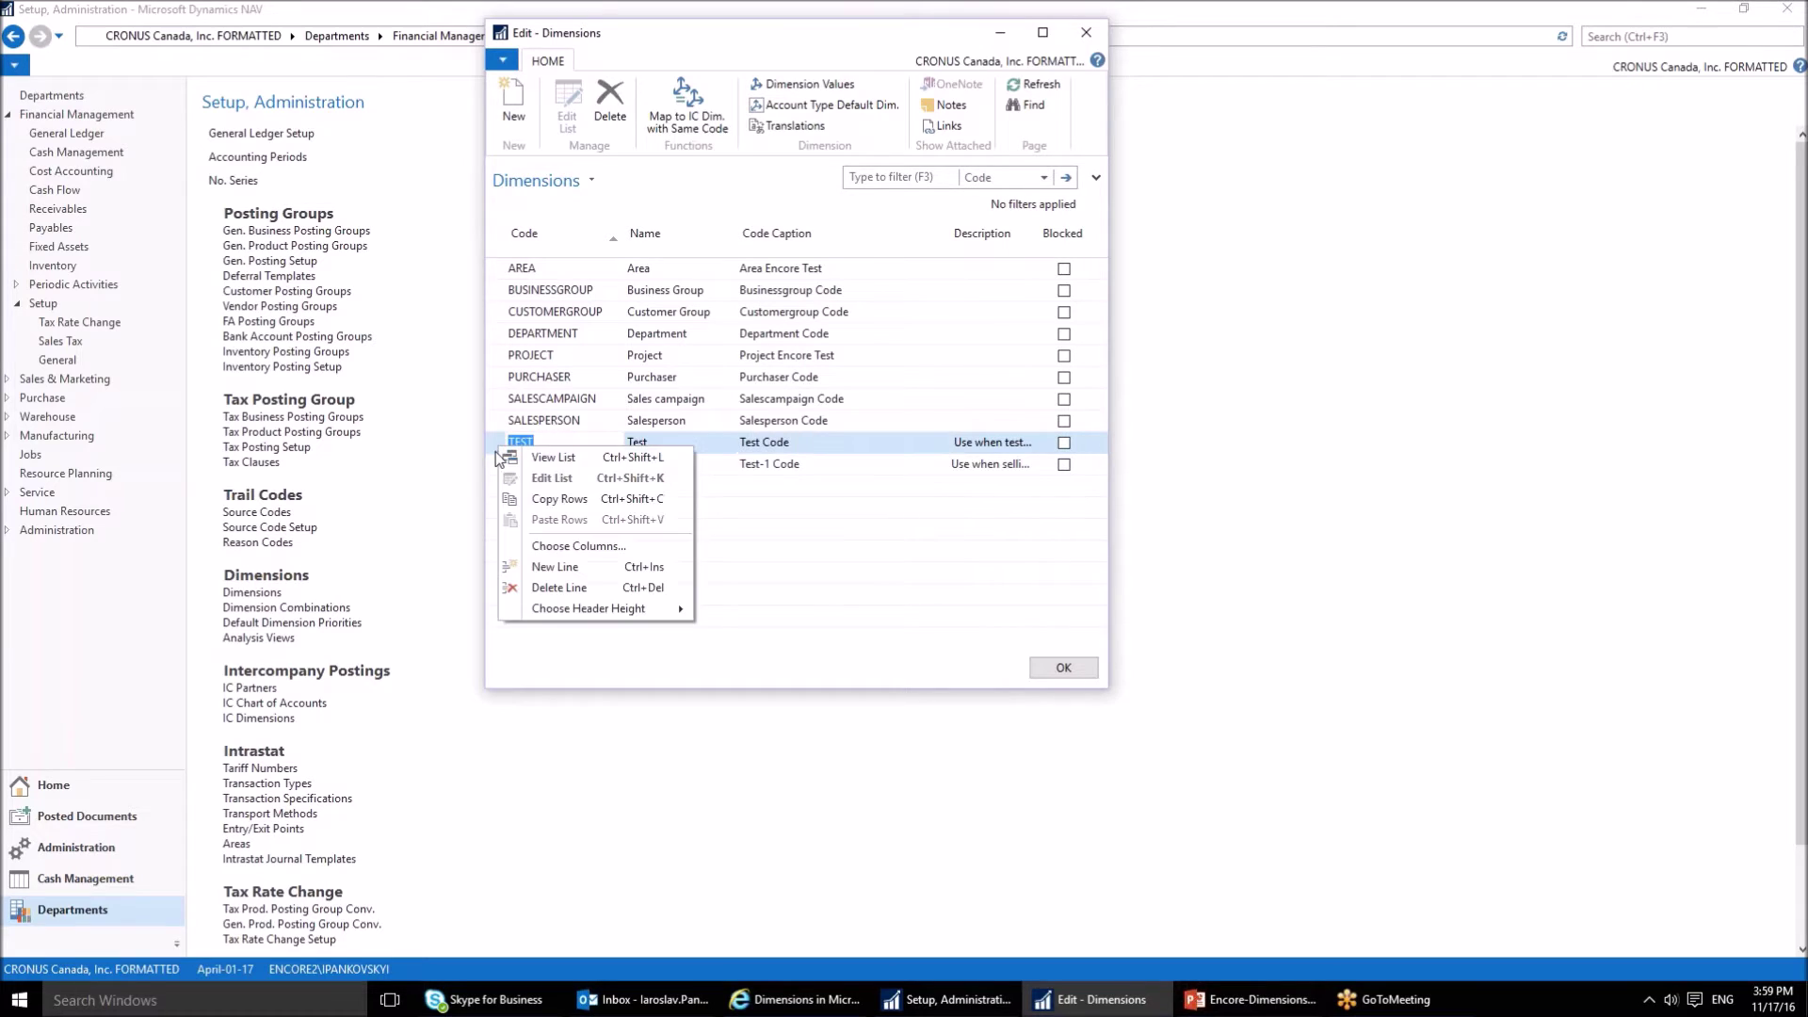
left_click(574, 585)
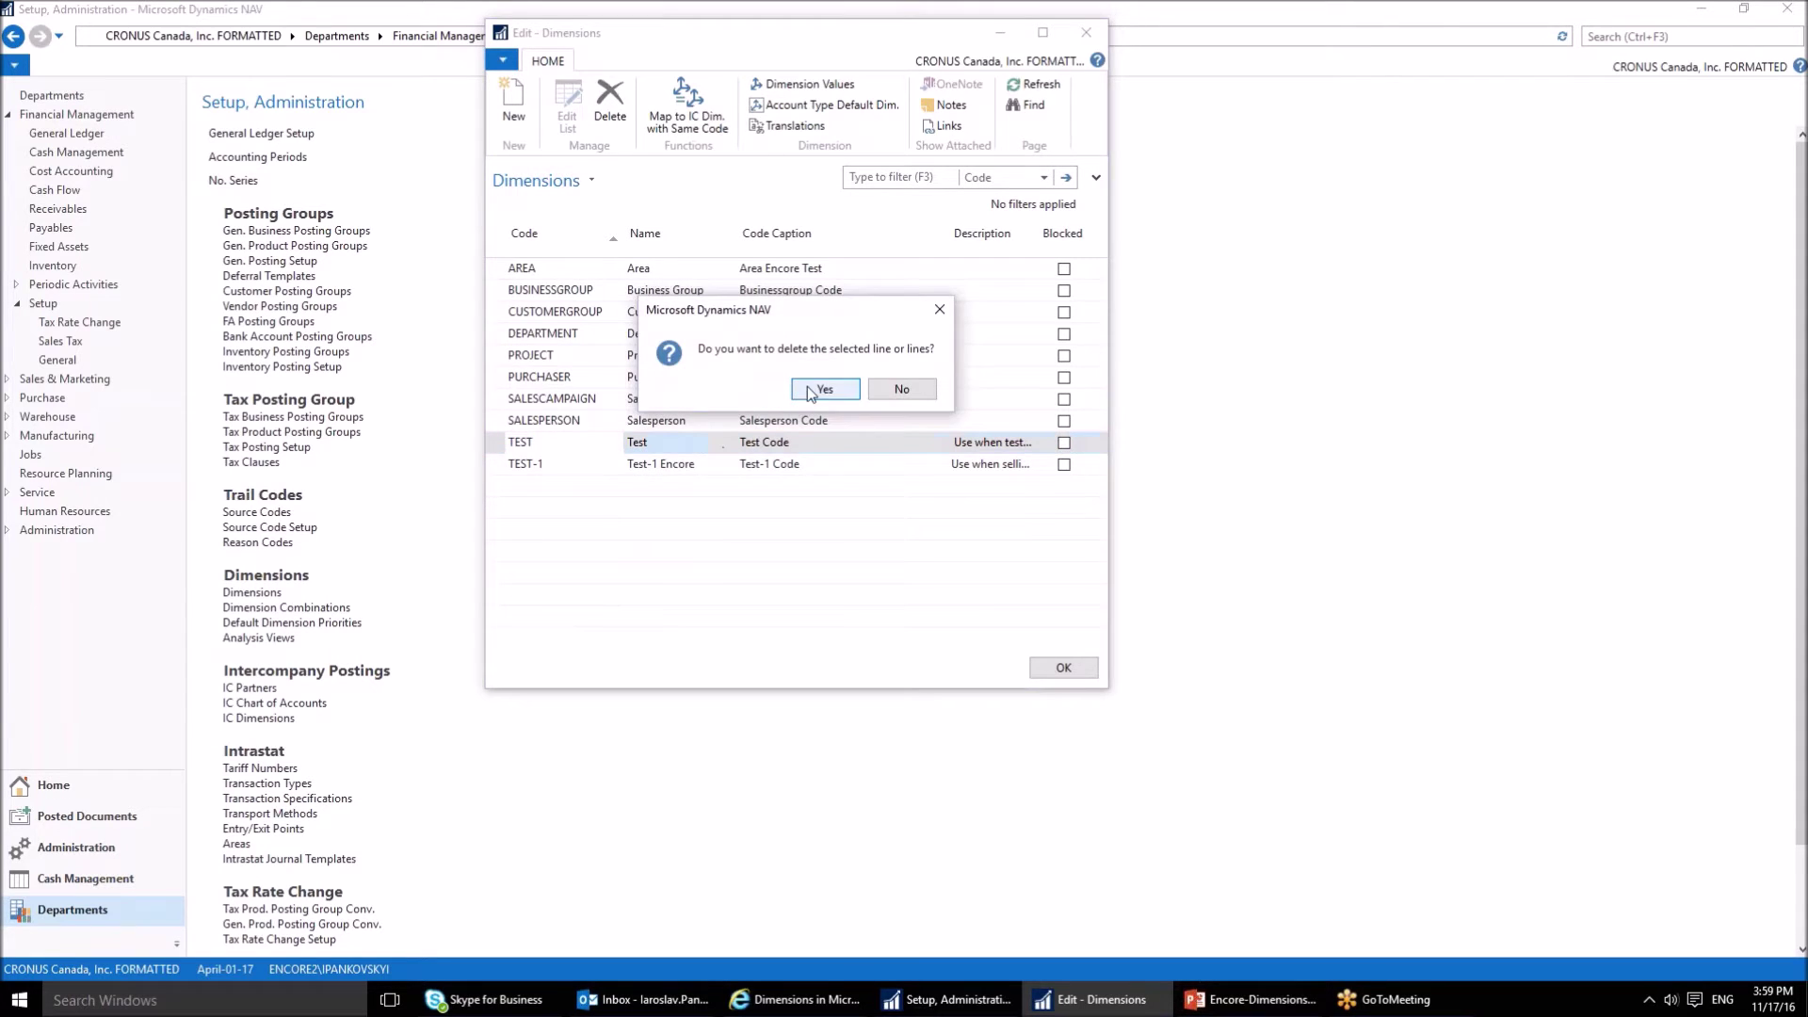
left_click(838, 388)
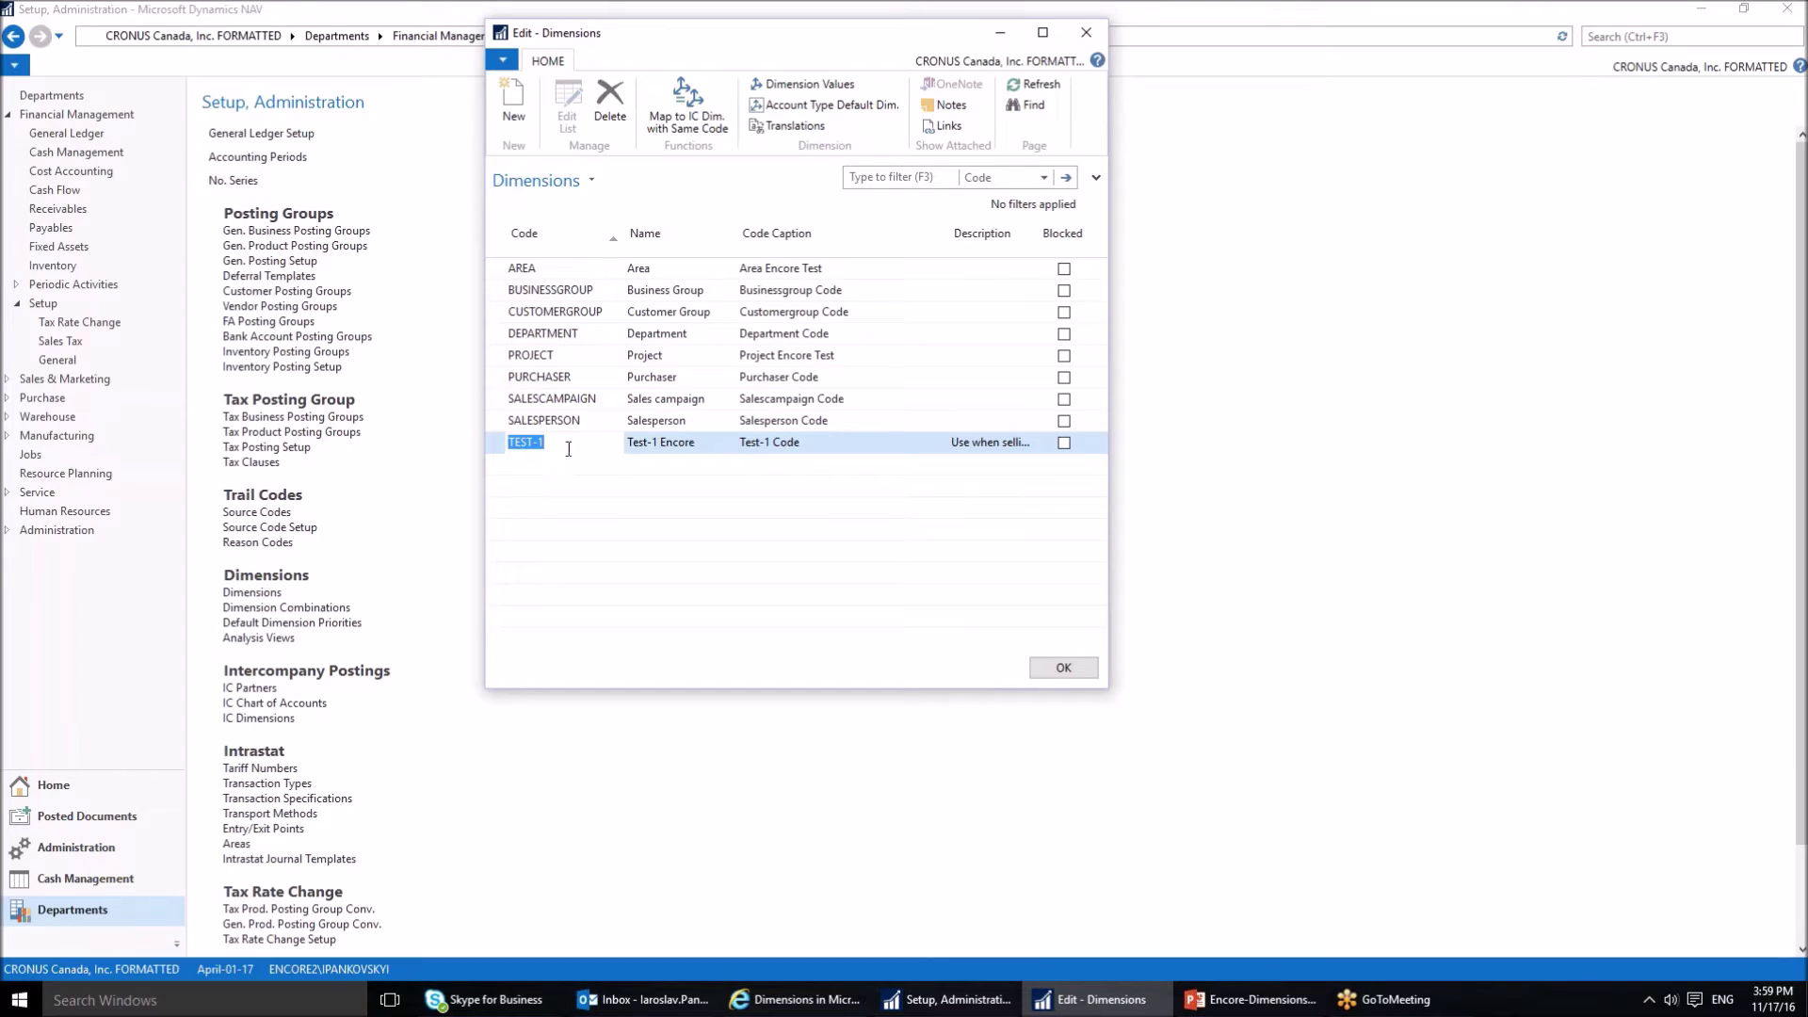
Step: Mark the TEST-1 dimension as blocked and unblock it again
left_click(1064, 442)
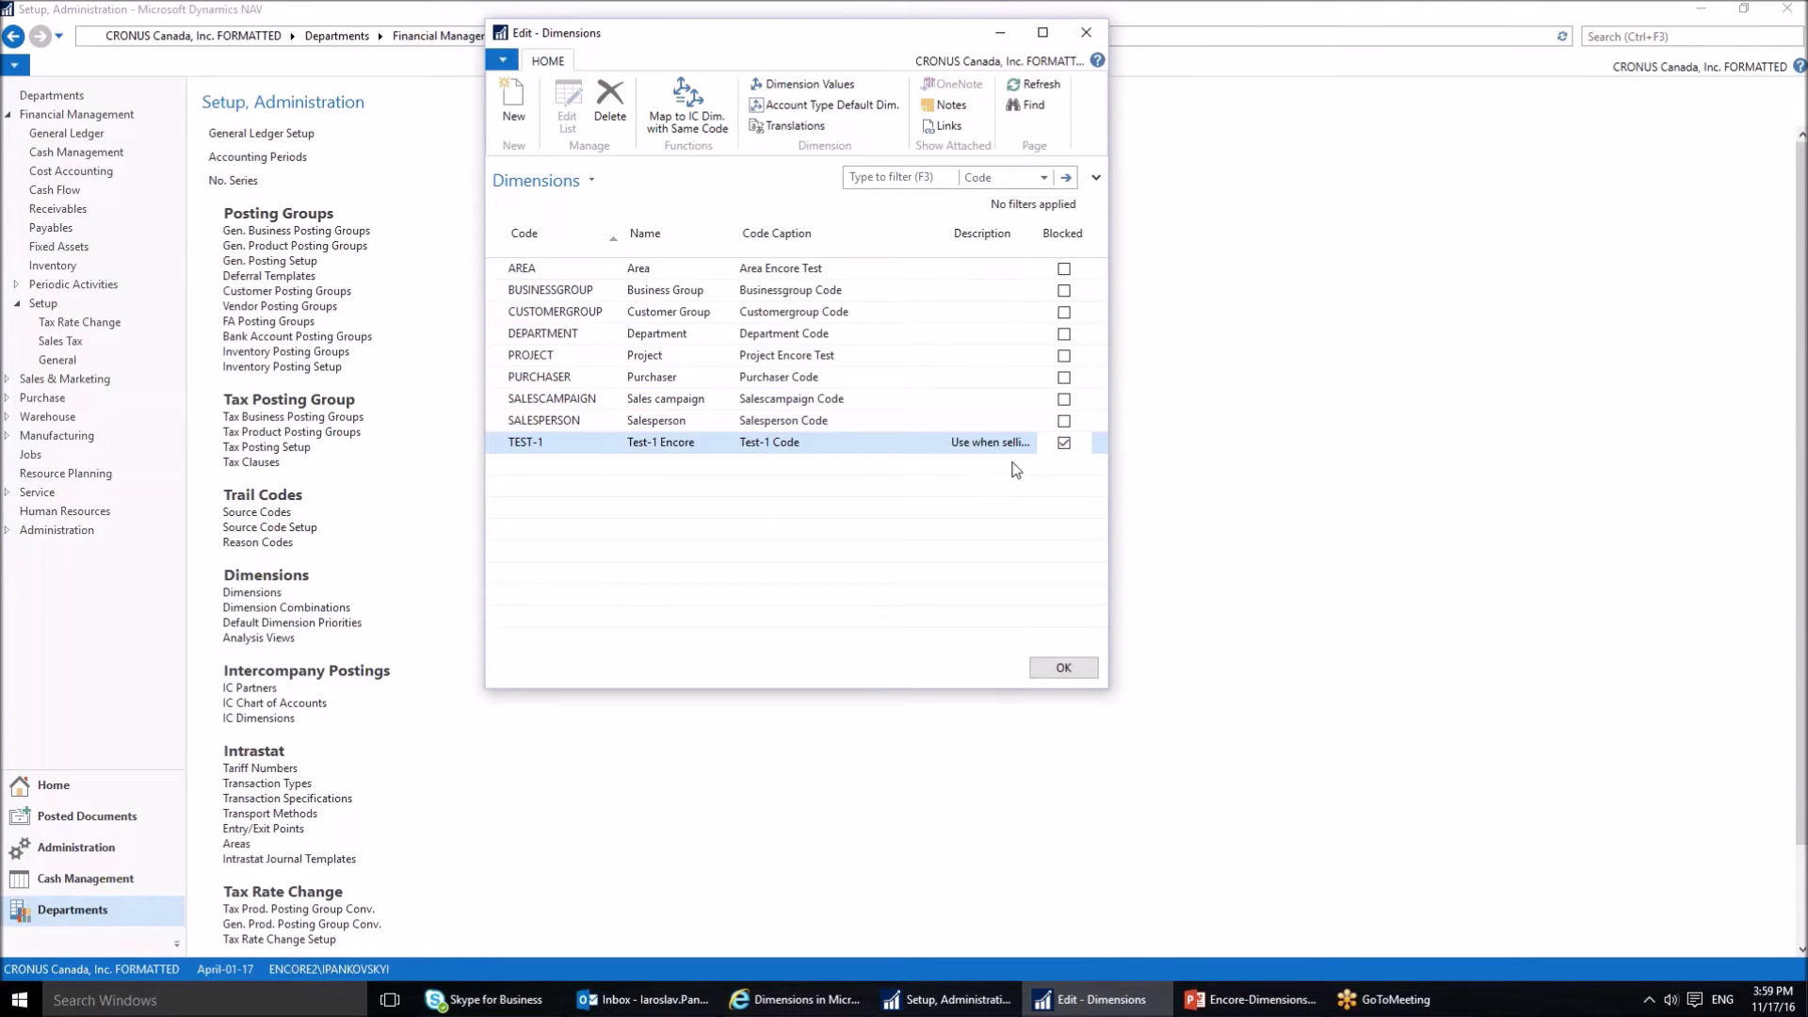
left_click(1063, 442)
Step: Open the dimension values of the AREA dimension and mark value 50, Europe South, as blocked
left_click(502, 273)
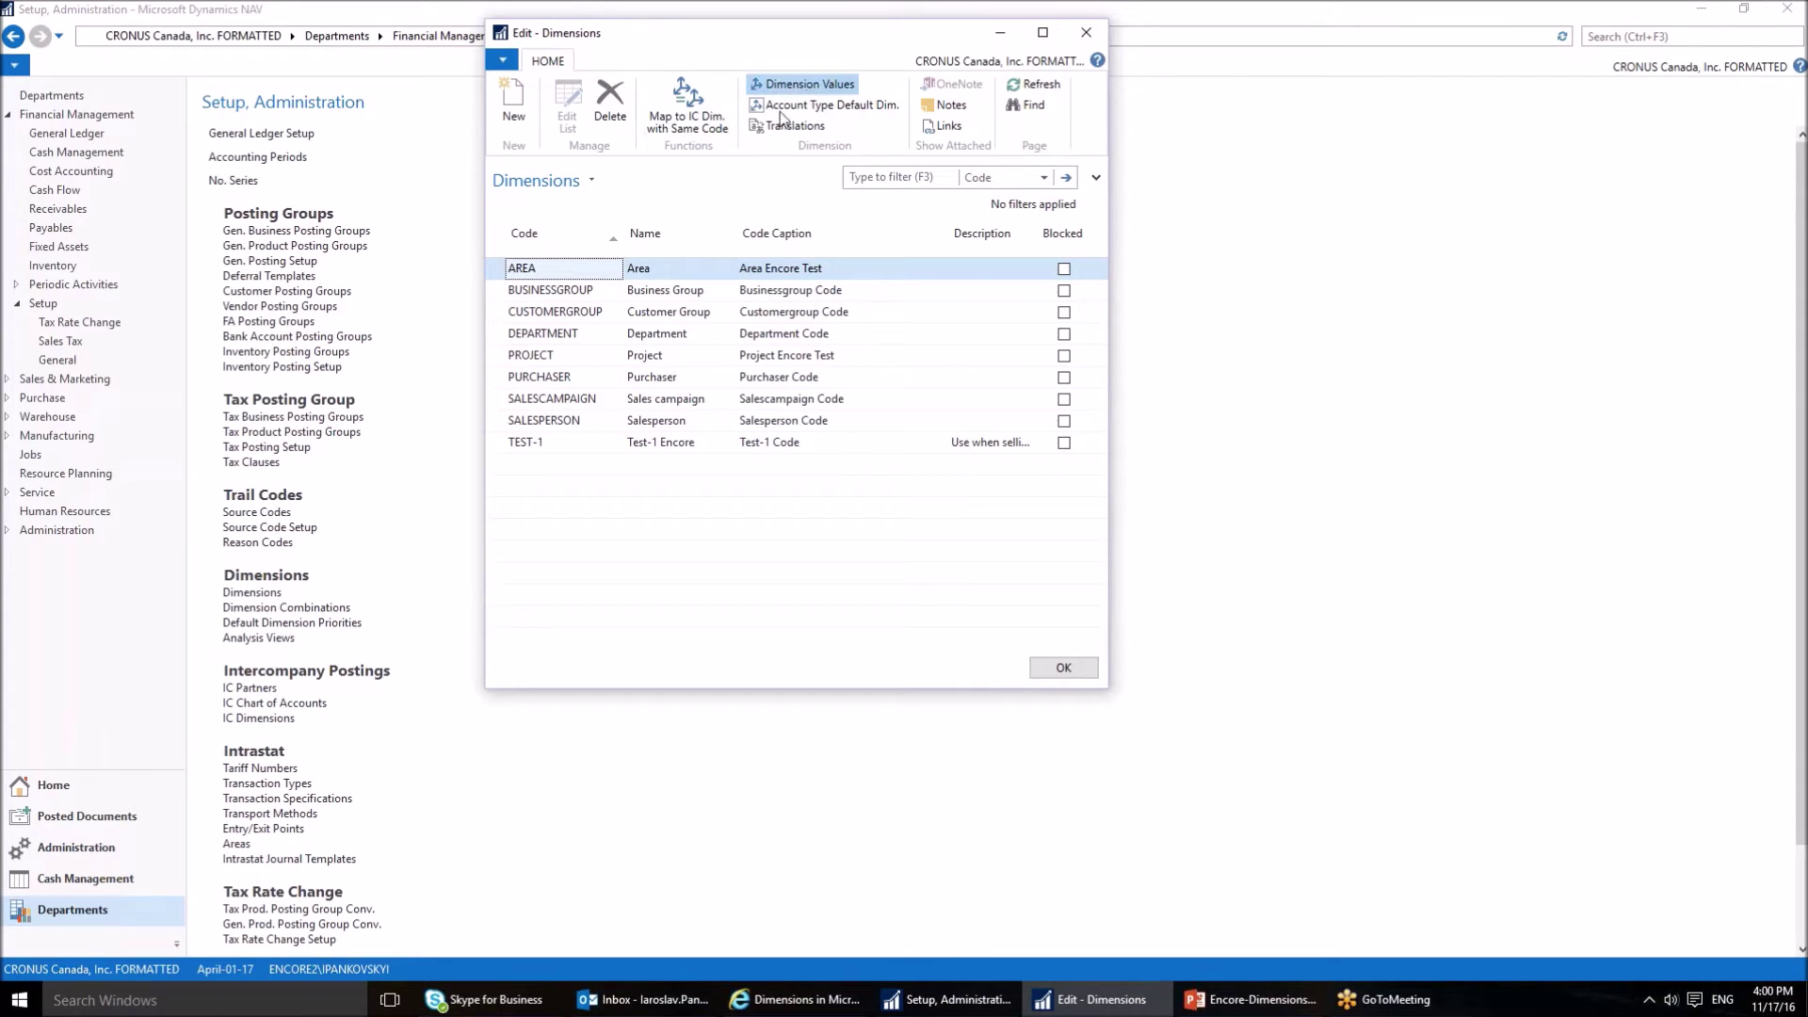
left_click(796, 84)
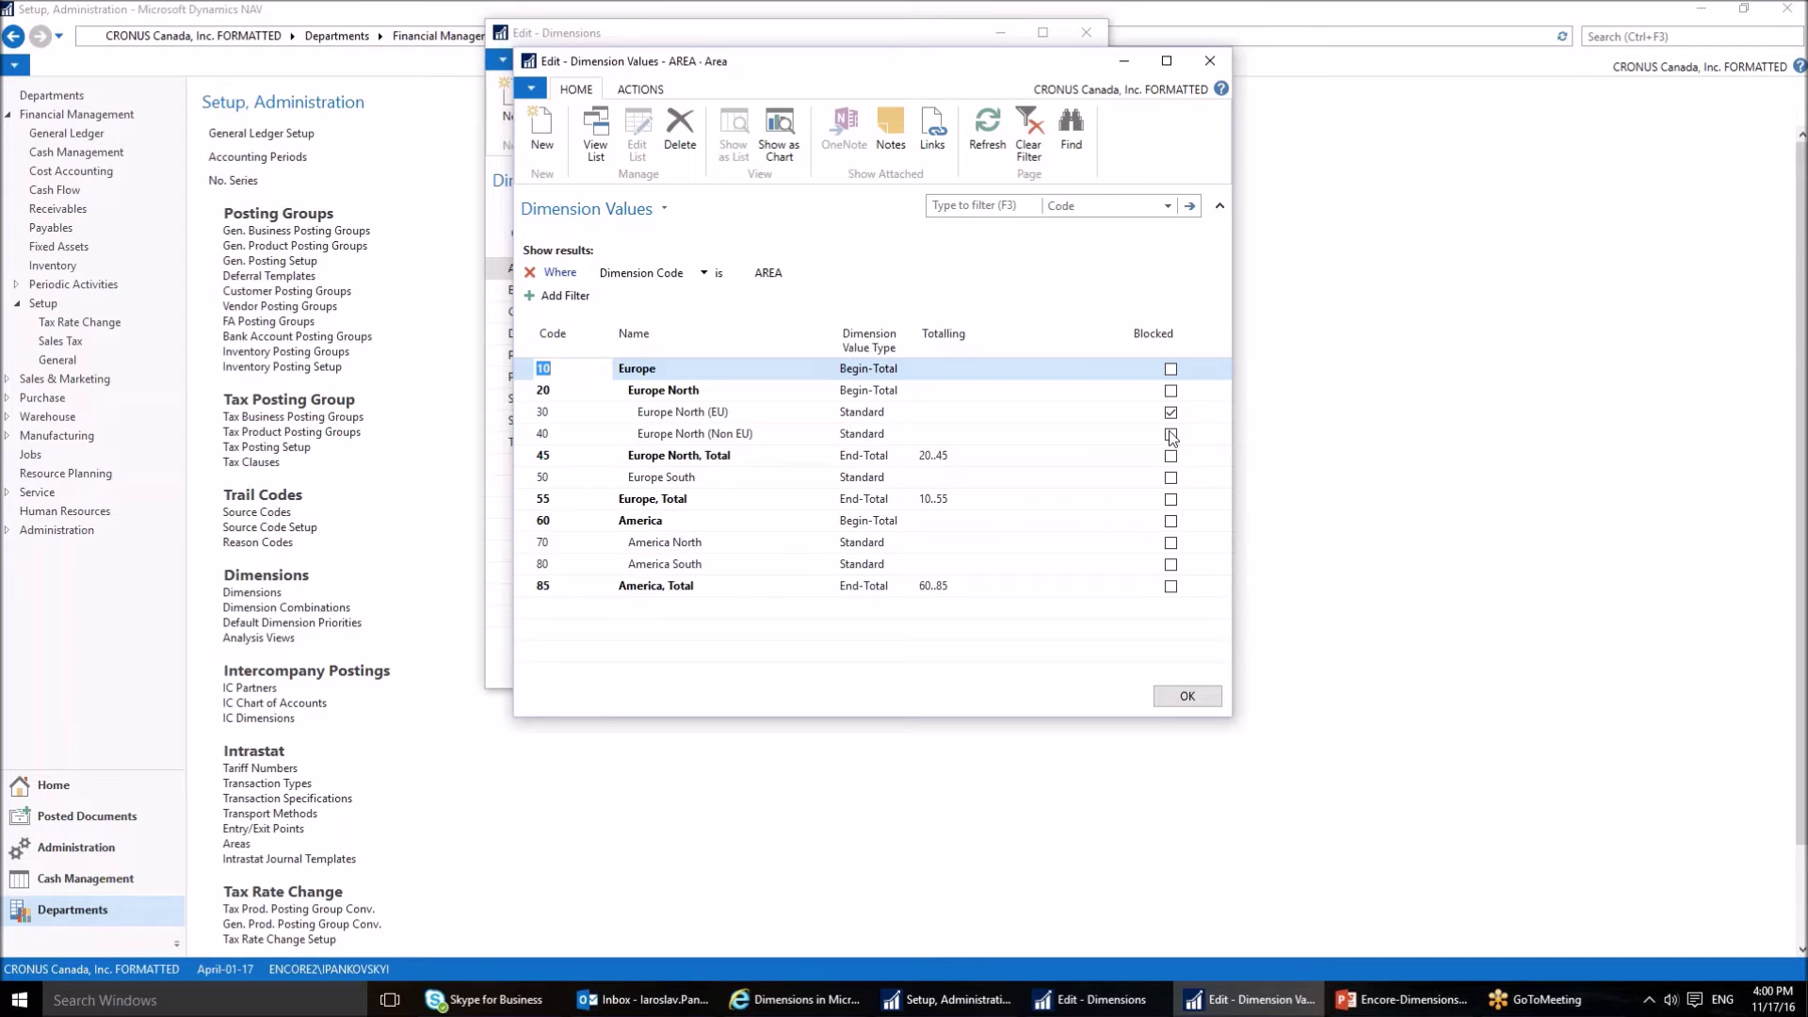
left_click(1177, 459)
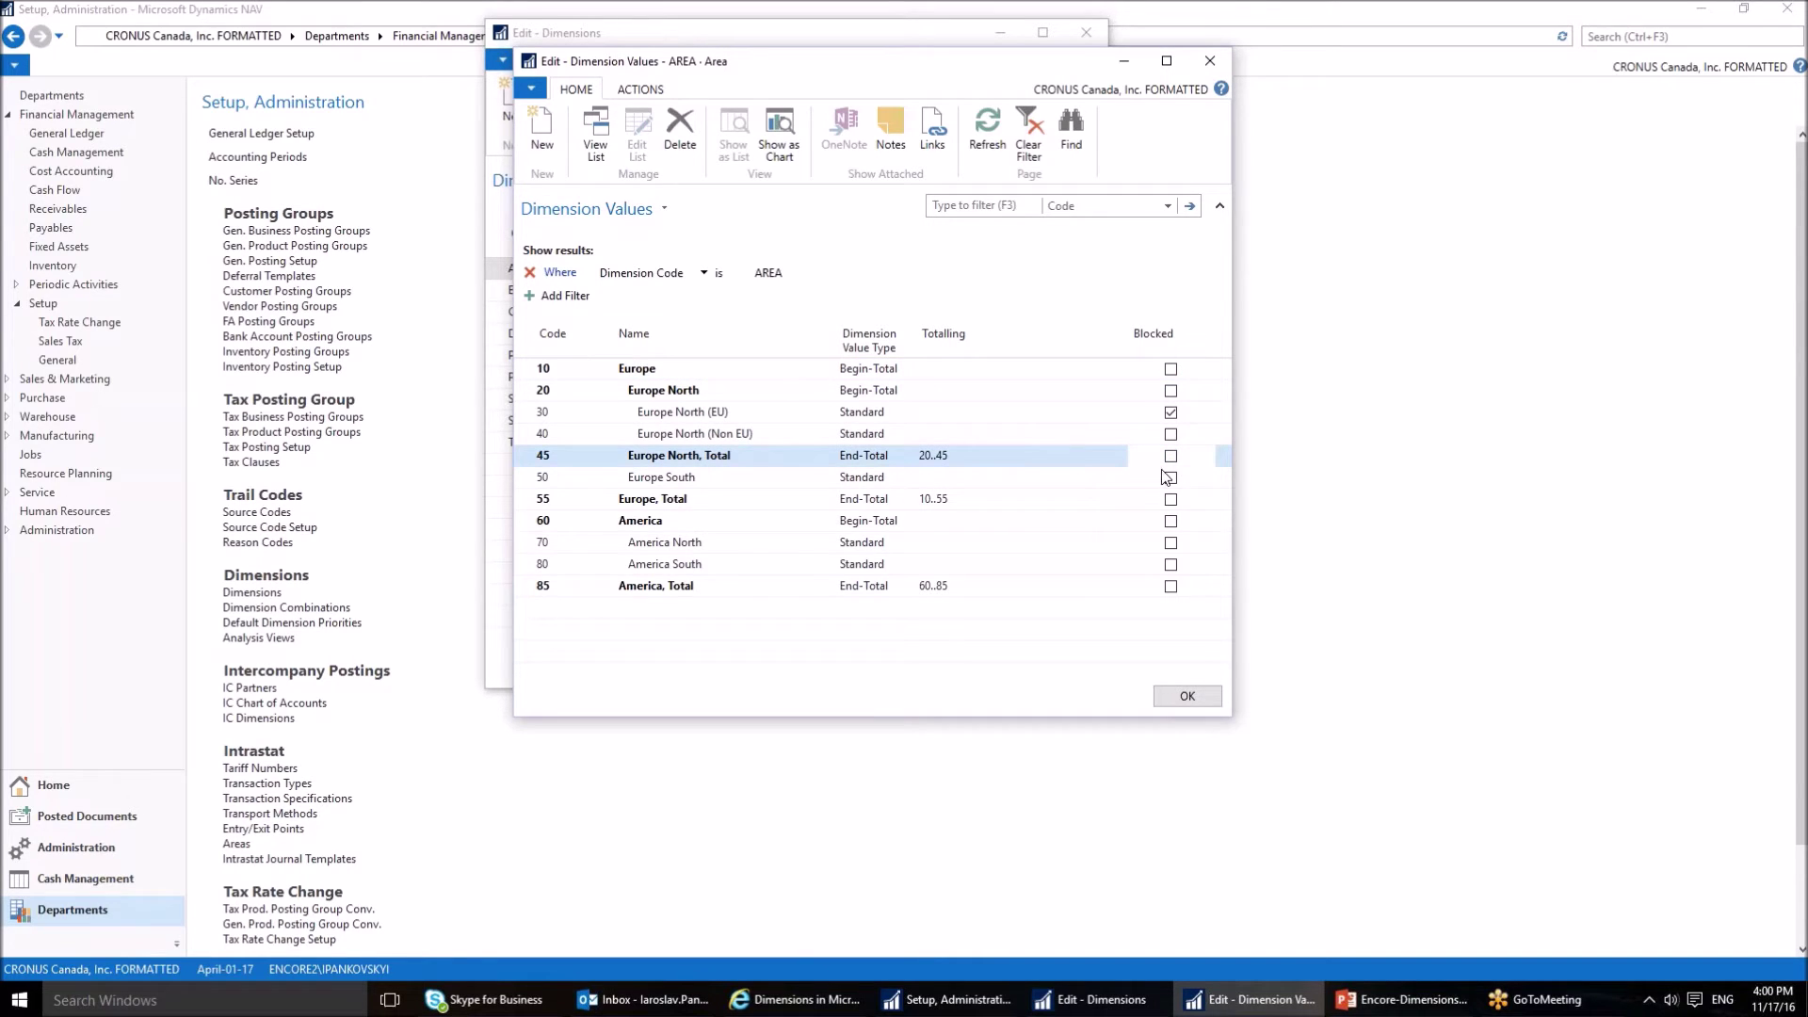
left_click(1173, 482)
left_click(1172, 480)
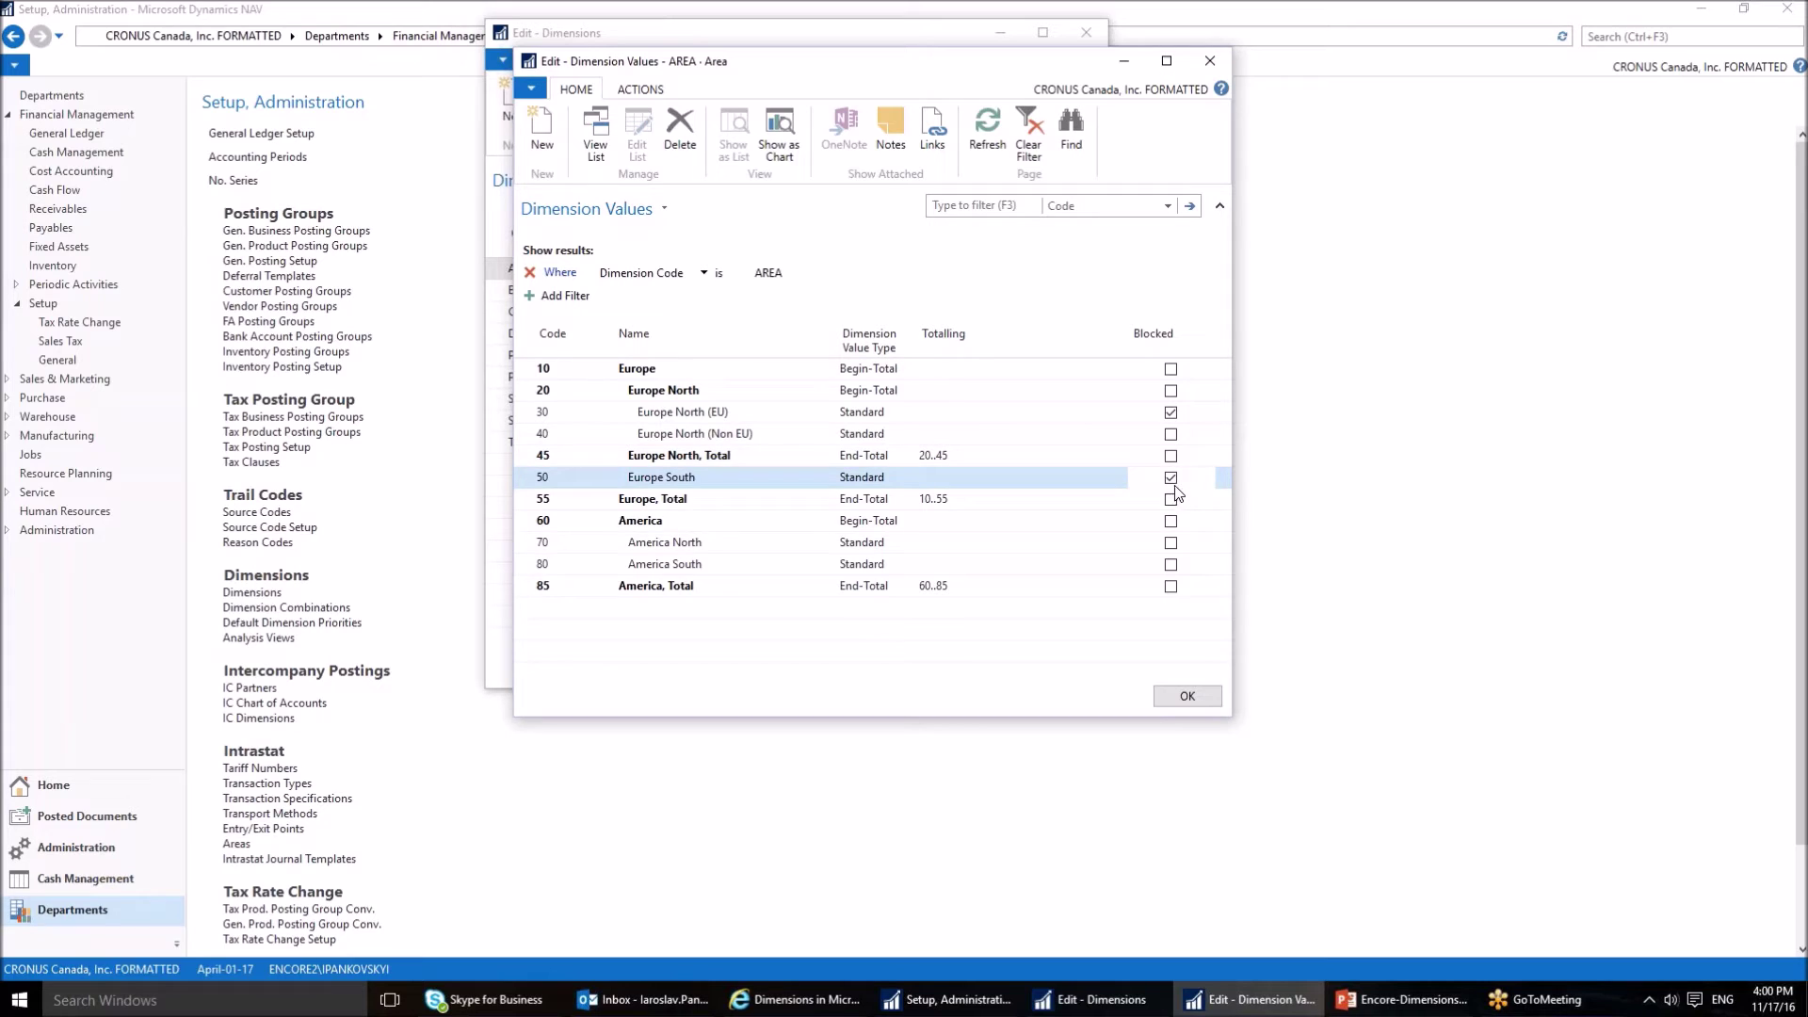
Step: Unblock dimension values 50, Europe South, and 30, Europe North (EU), and select all lines in the AREA list
left_click(1171, 480)
left_click(648, 412)
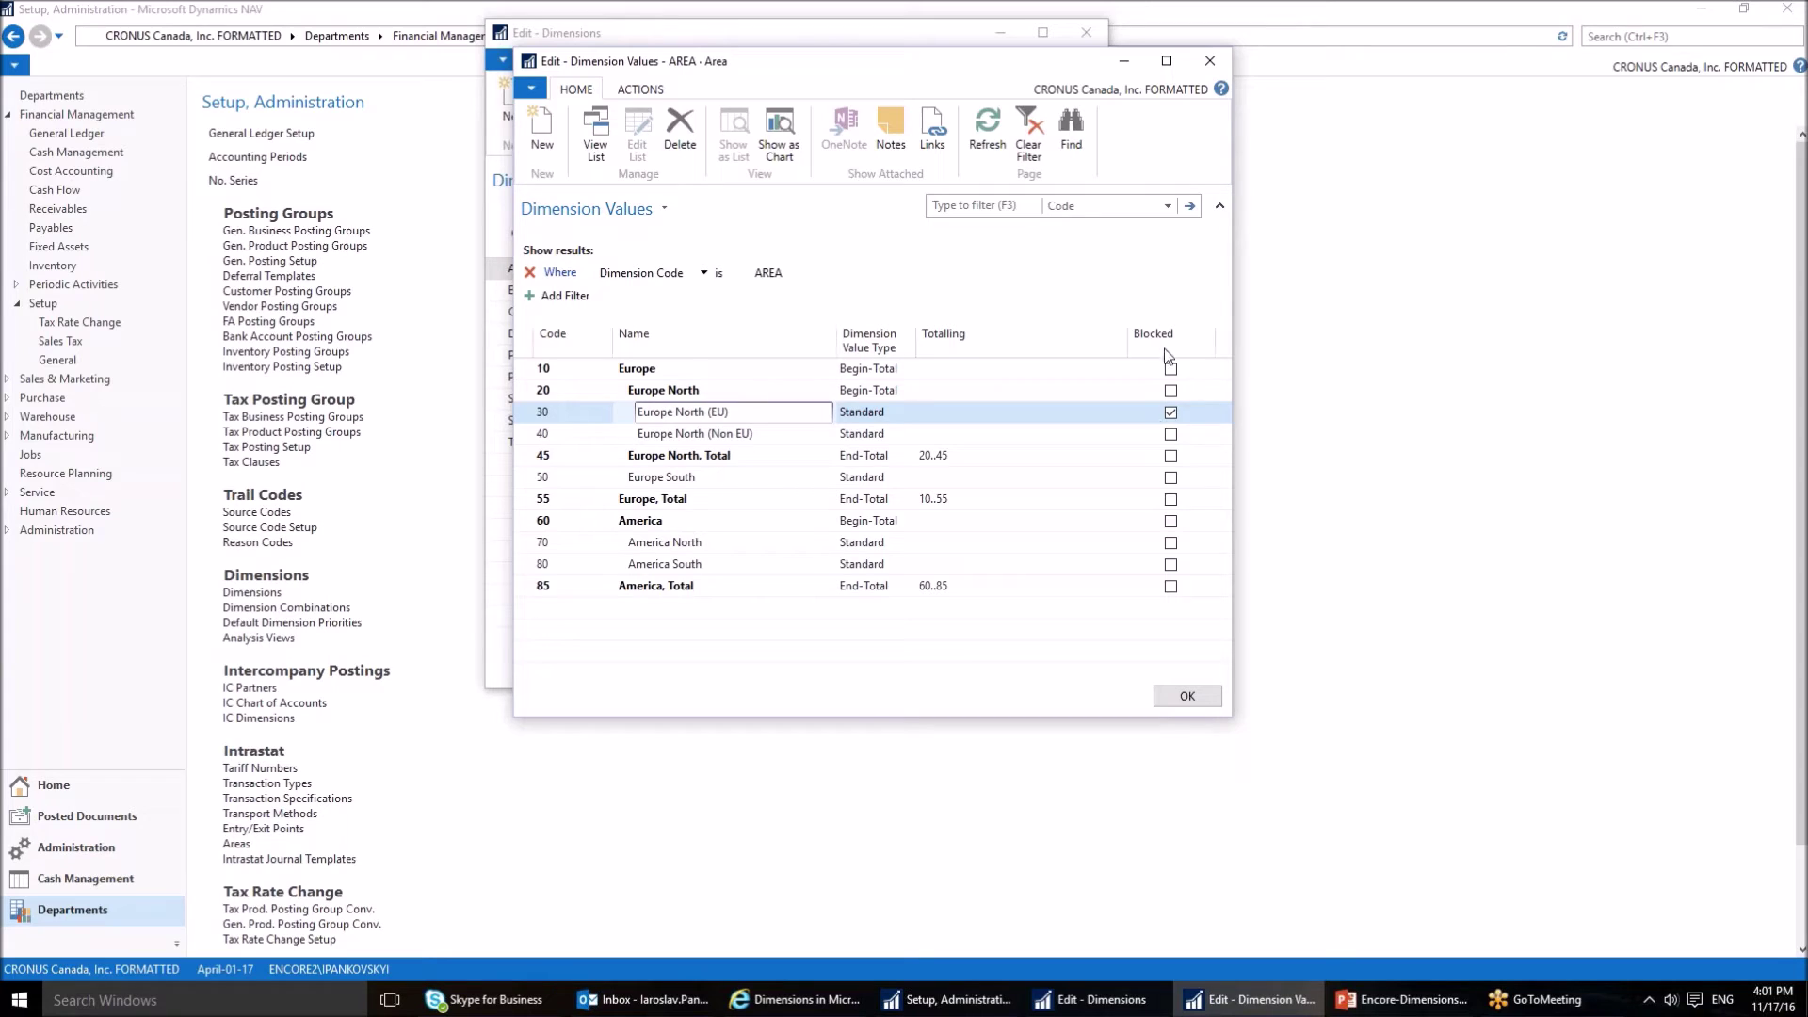
left_click(1169, 416)
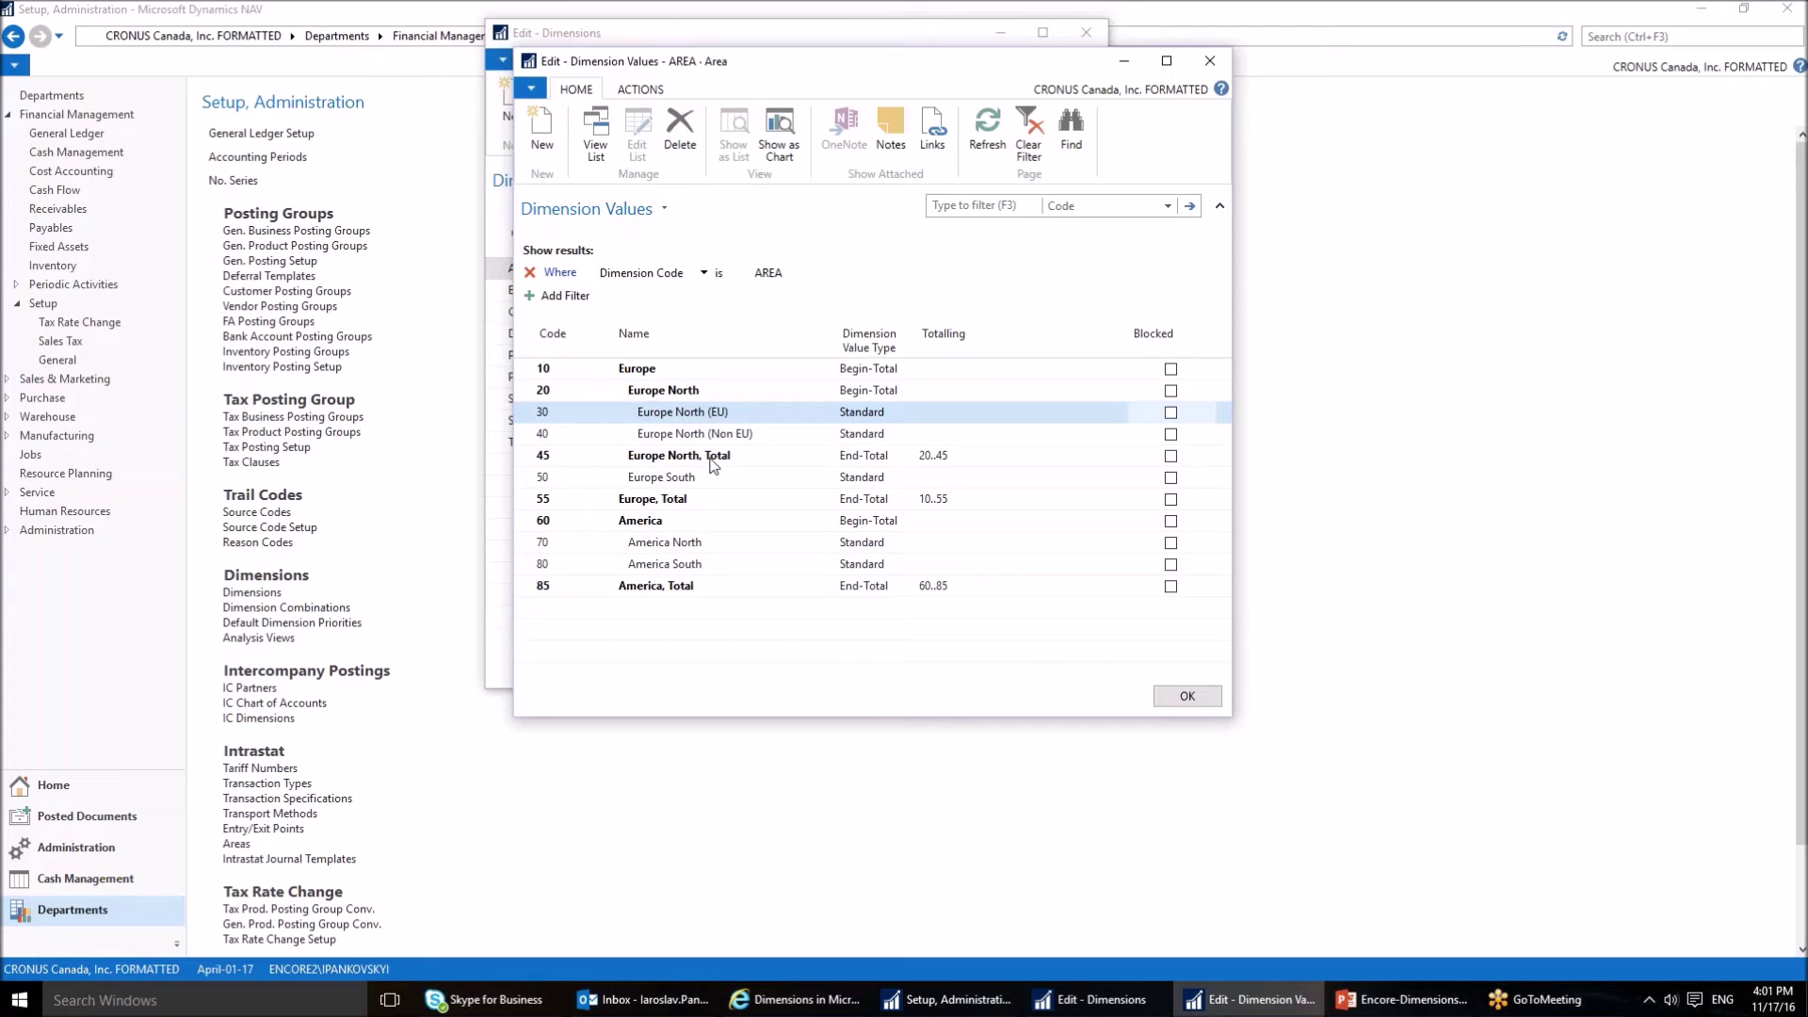
key("ctrl+a")
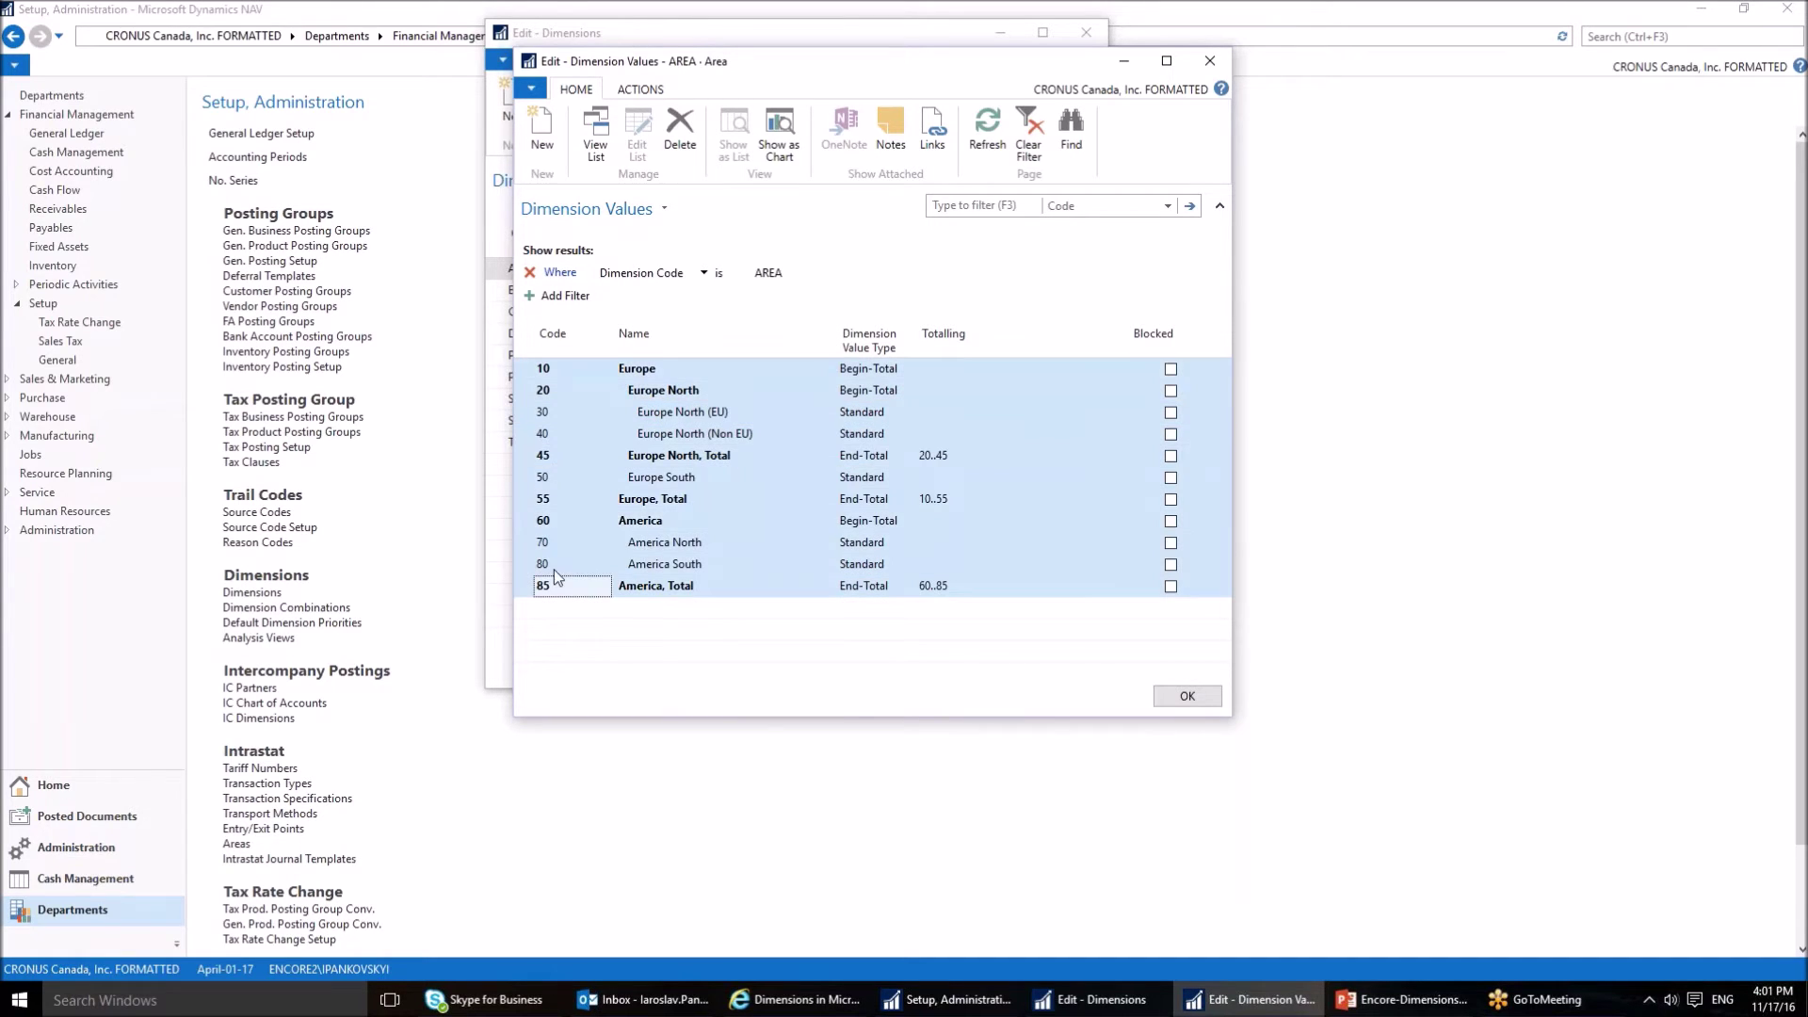
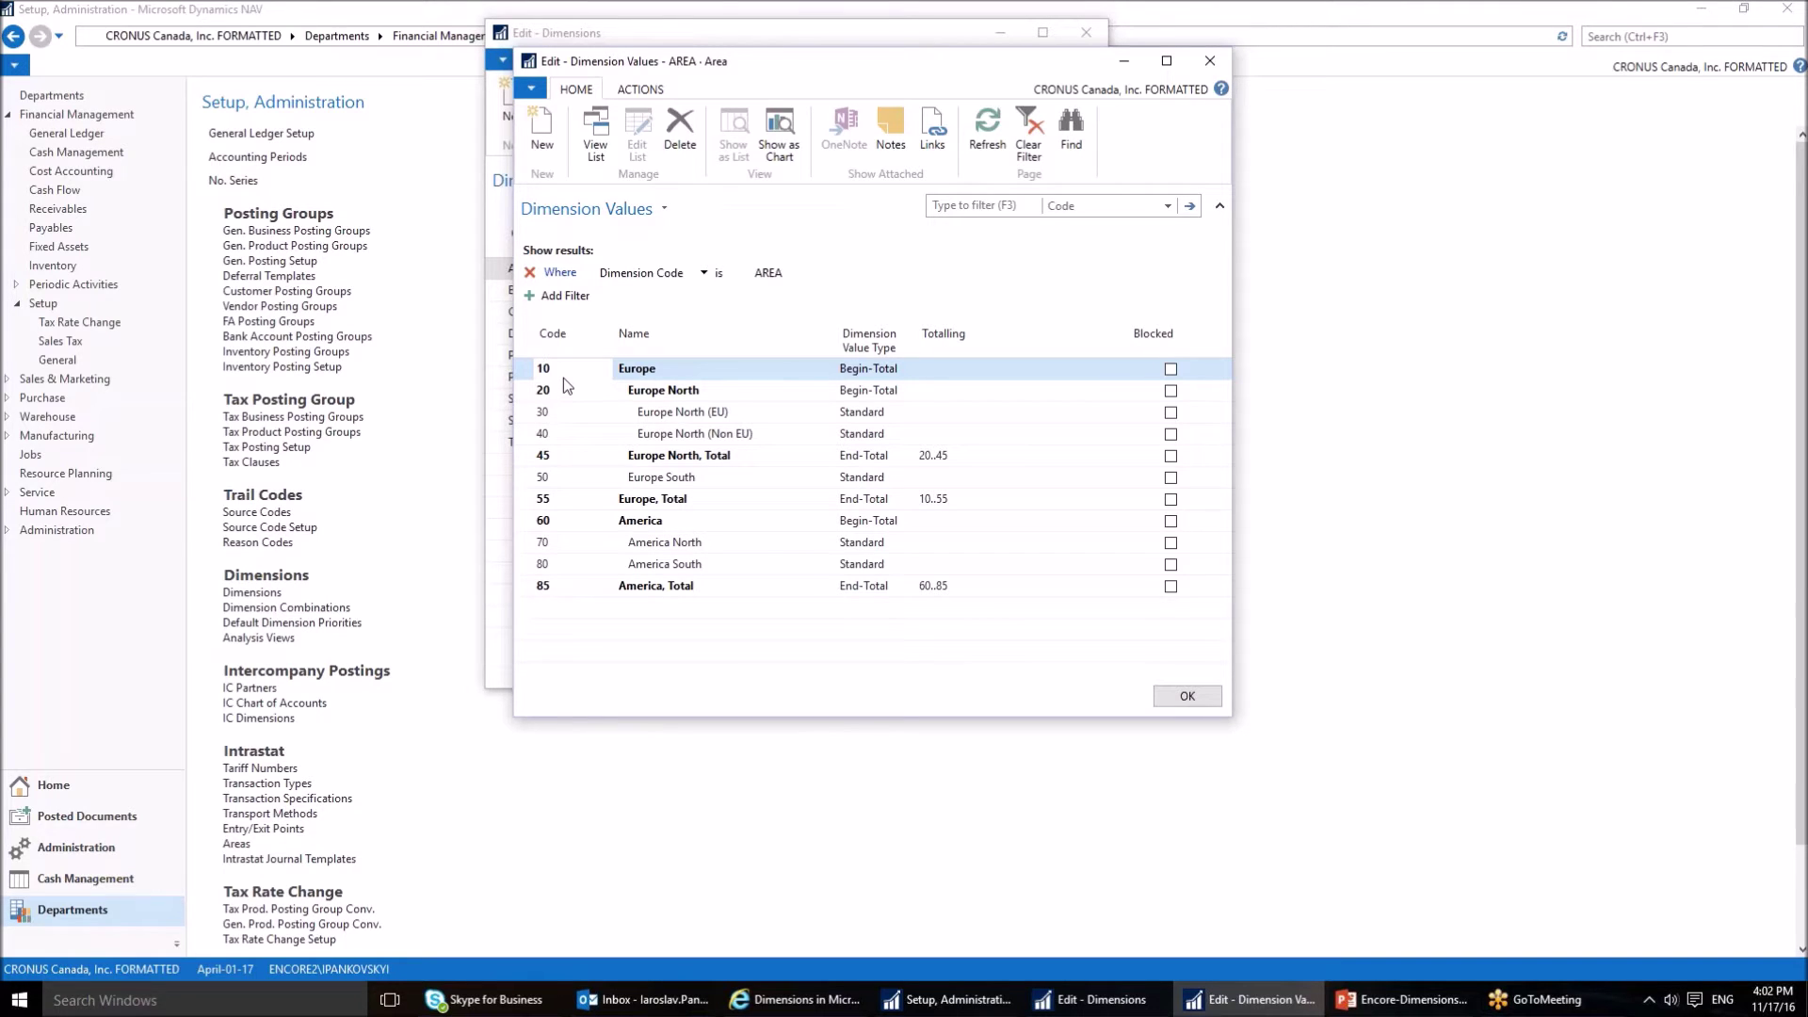
Step: Rename the code of the Europe dimension value to EUR and accept renaming the record
left_click(551, 370)
type("100")
key("Return")
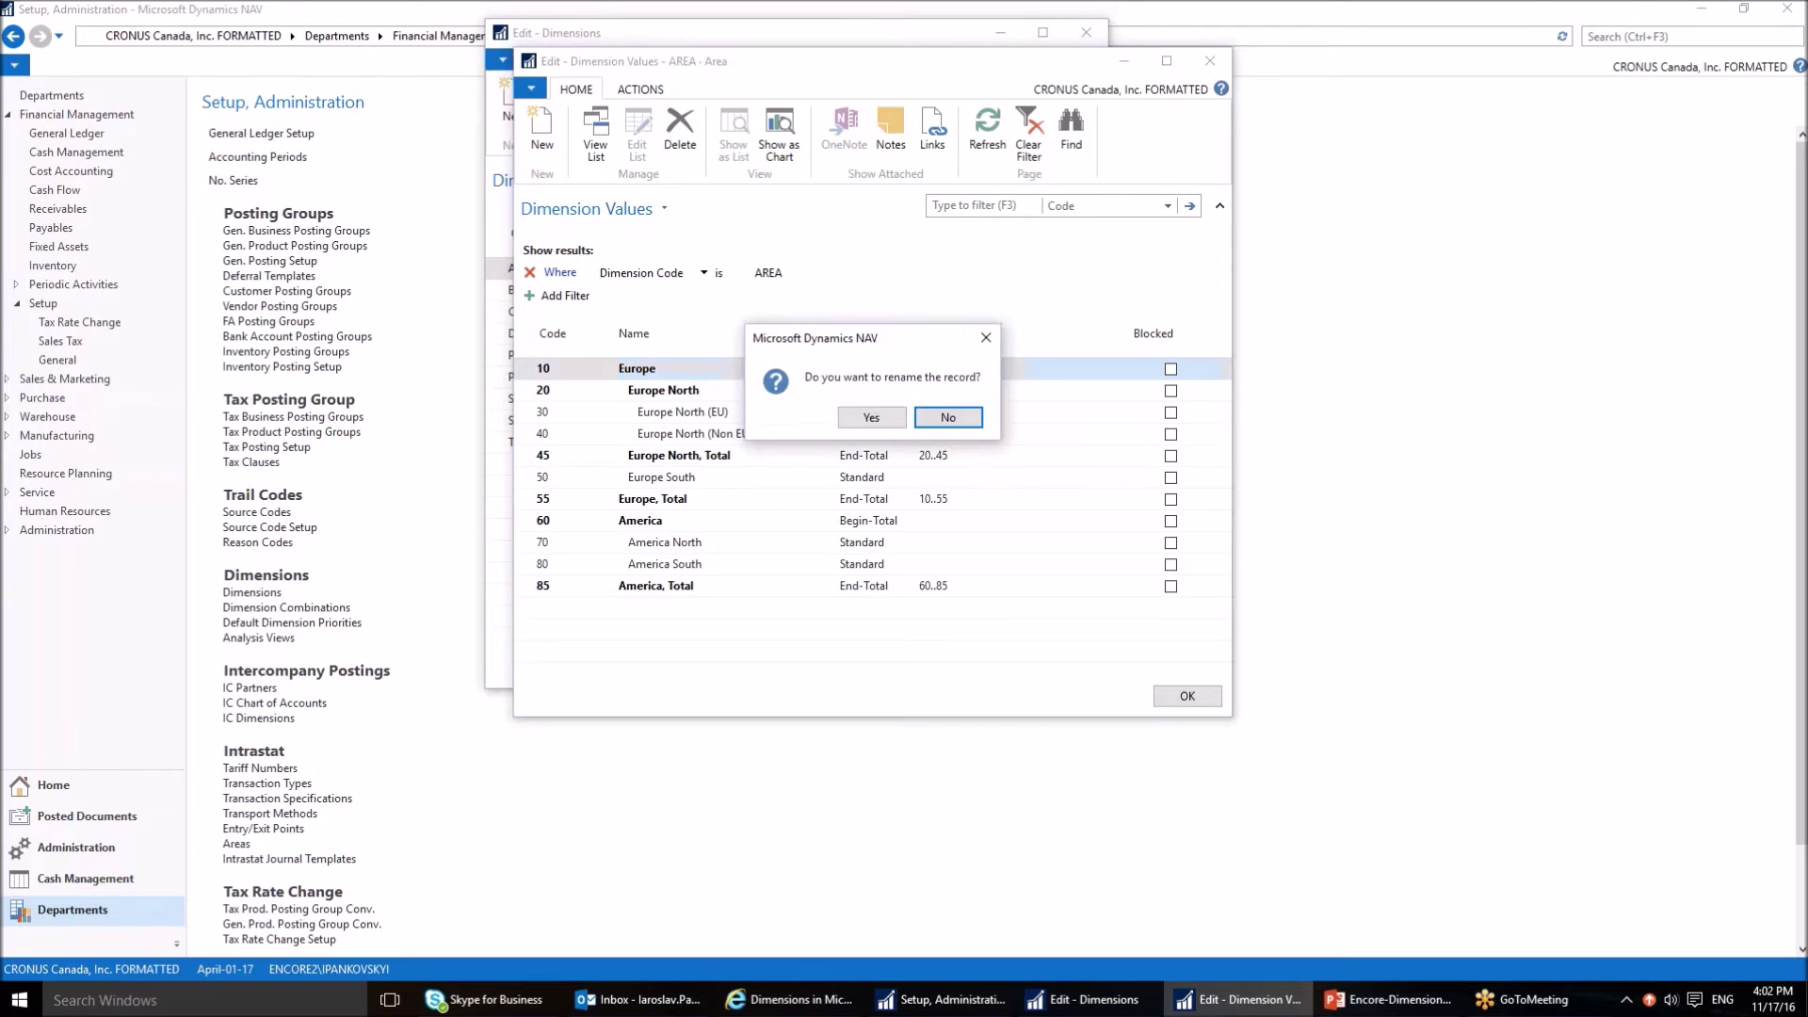
left_click(871, 417)
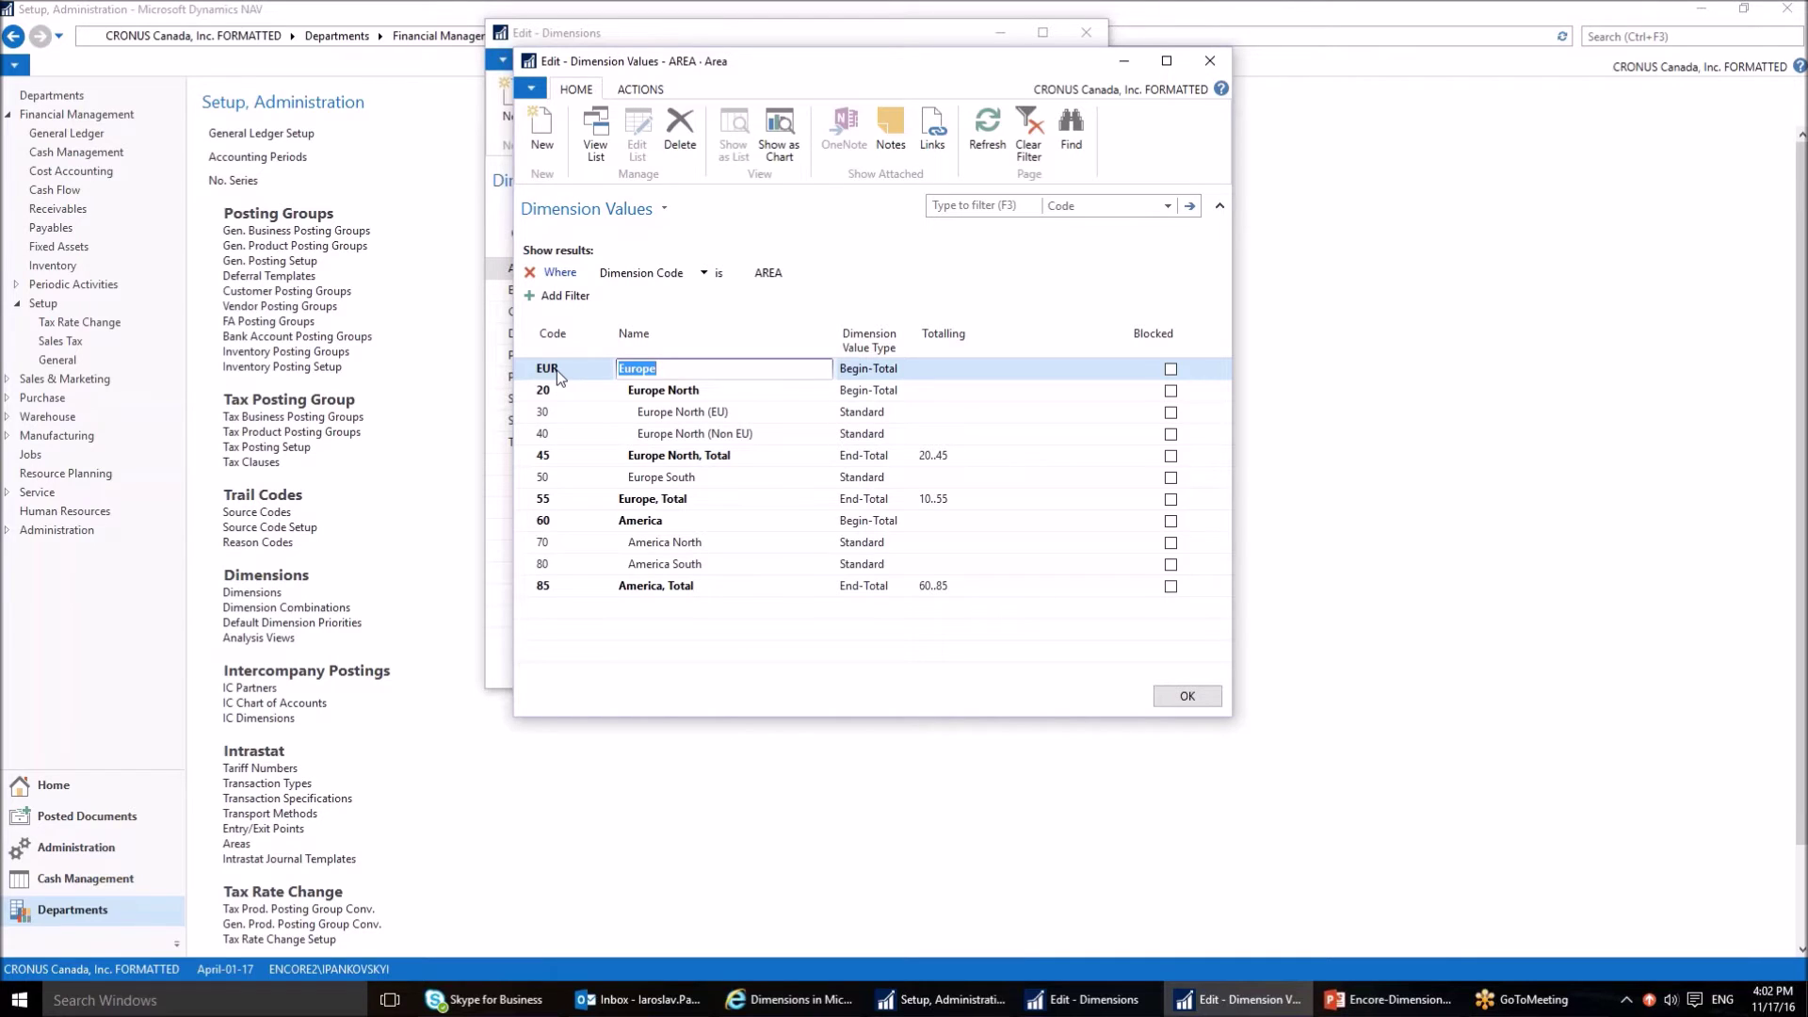
Step: Change the code of the Europe dimension value back to 10, keeping its name, and accept renaming the record
key("Delete")
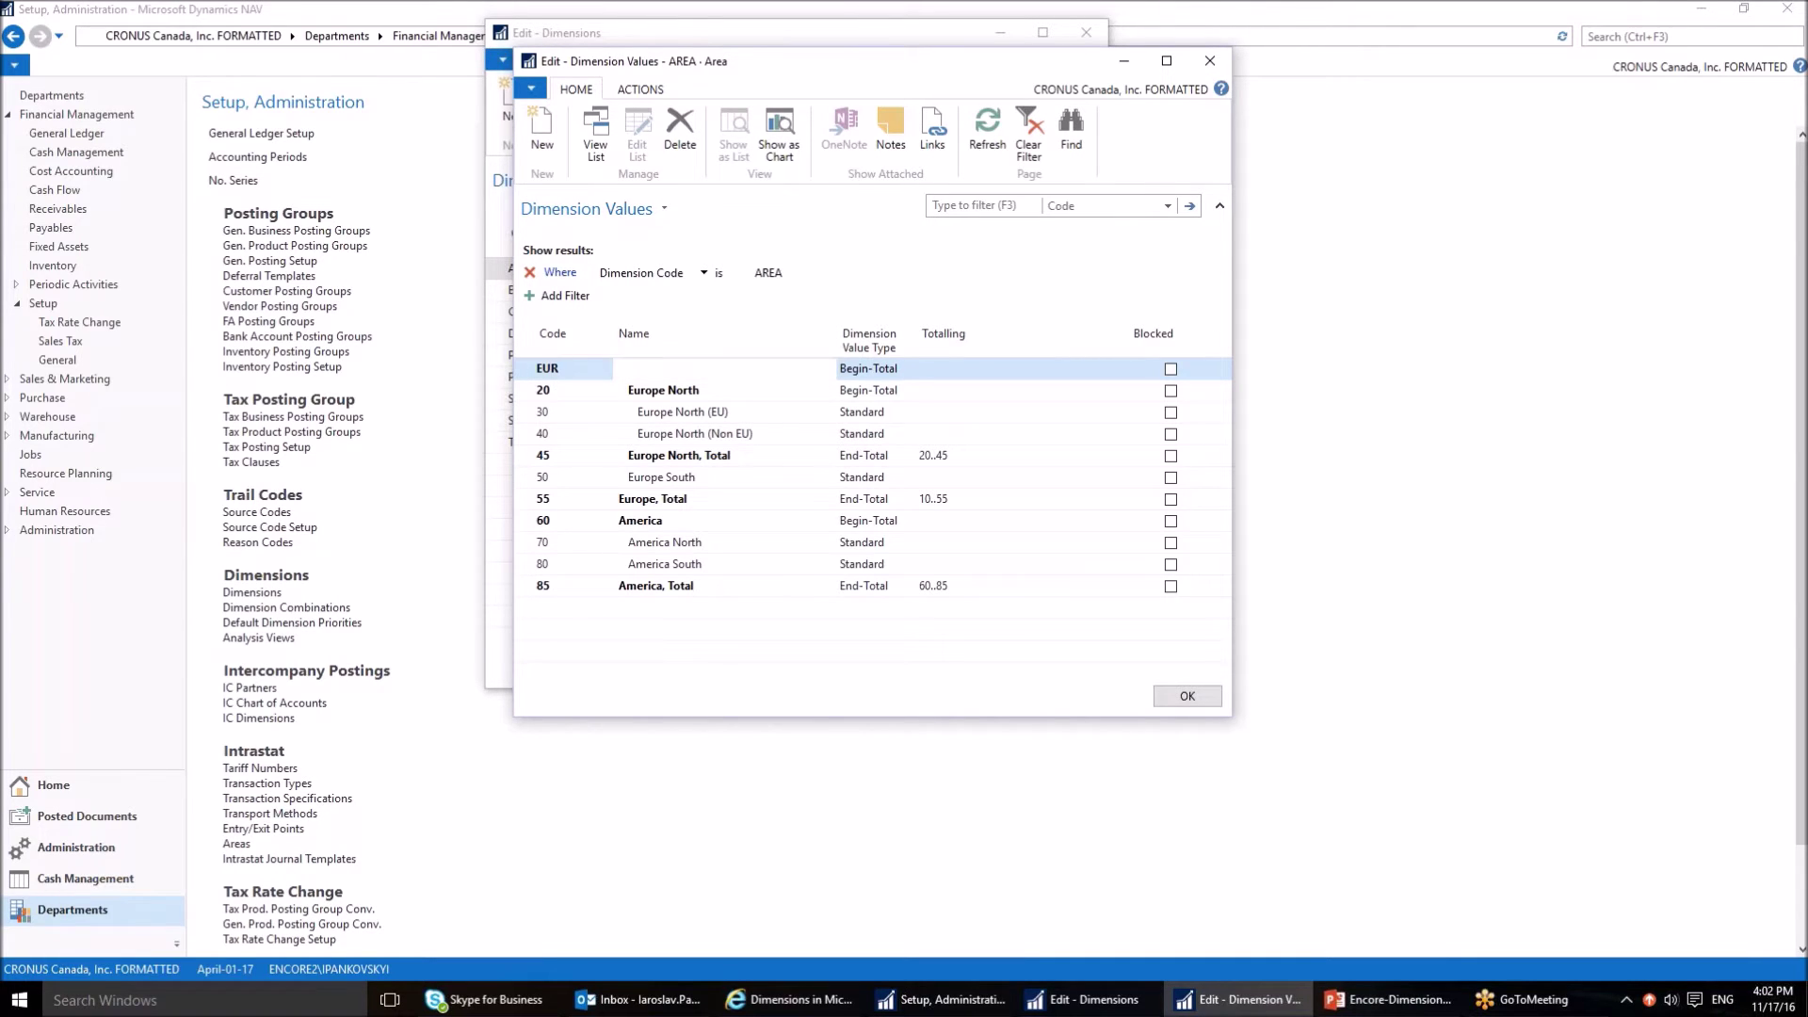
key("Escape")
key("shift+Tab")
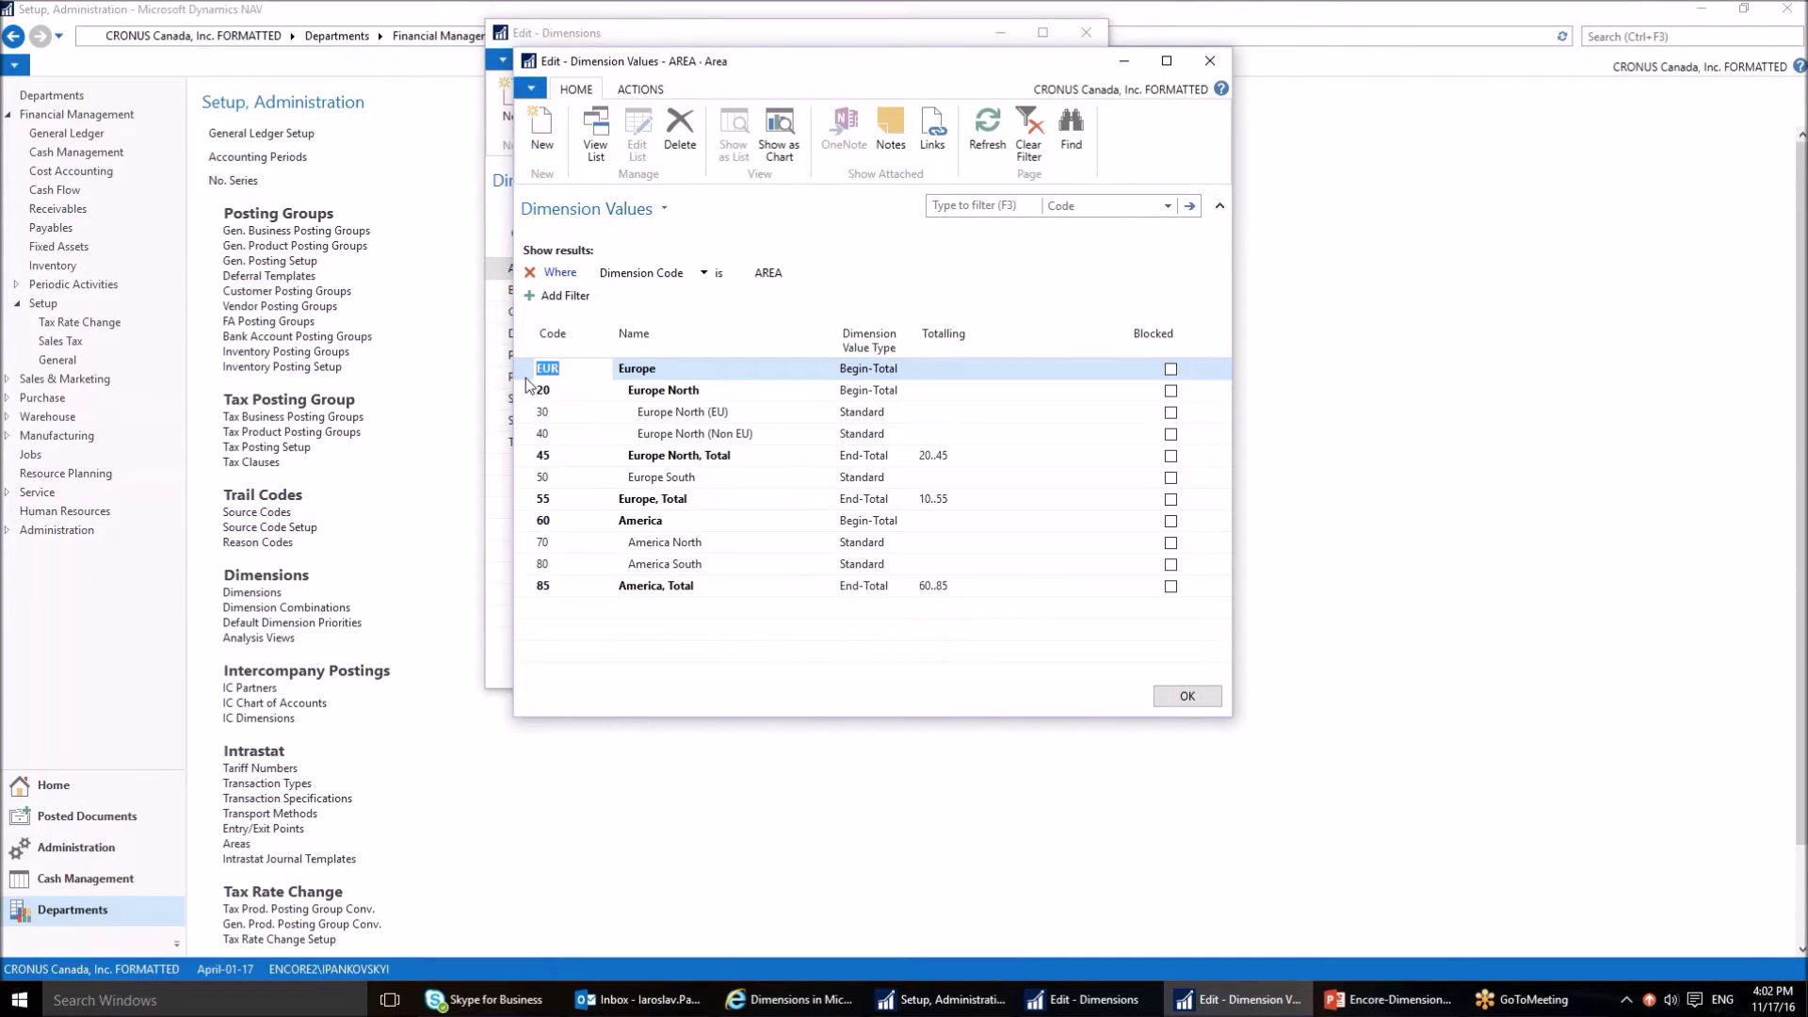
type("10")
key("Down")
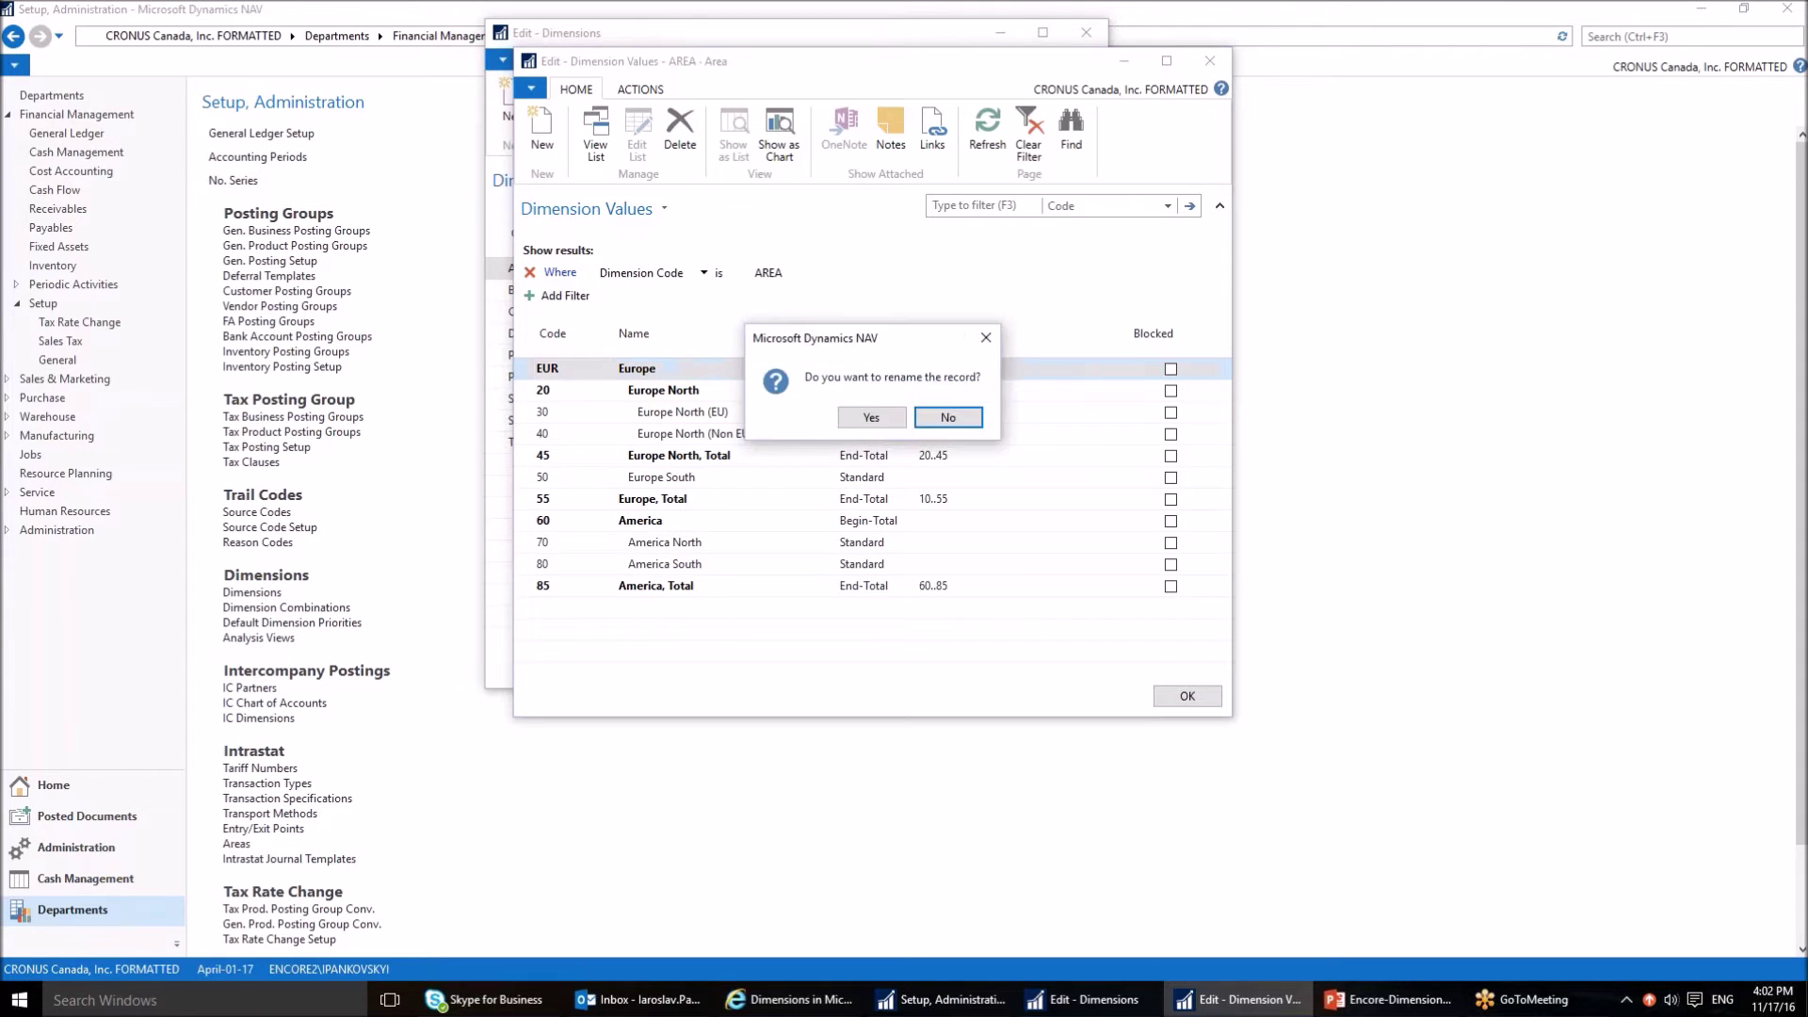
left_click(871, 418)
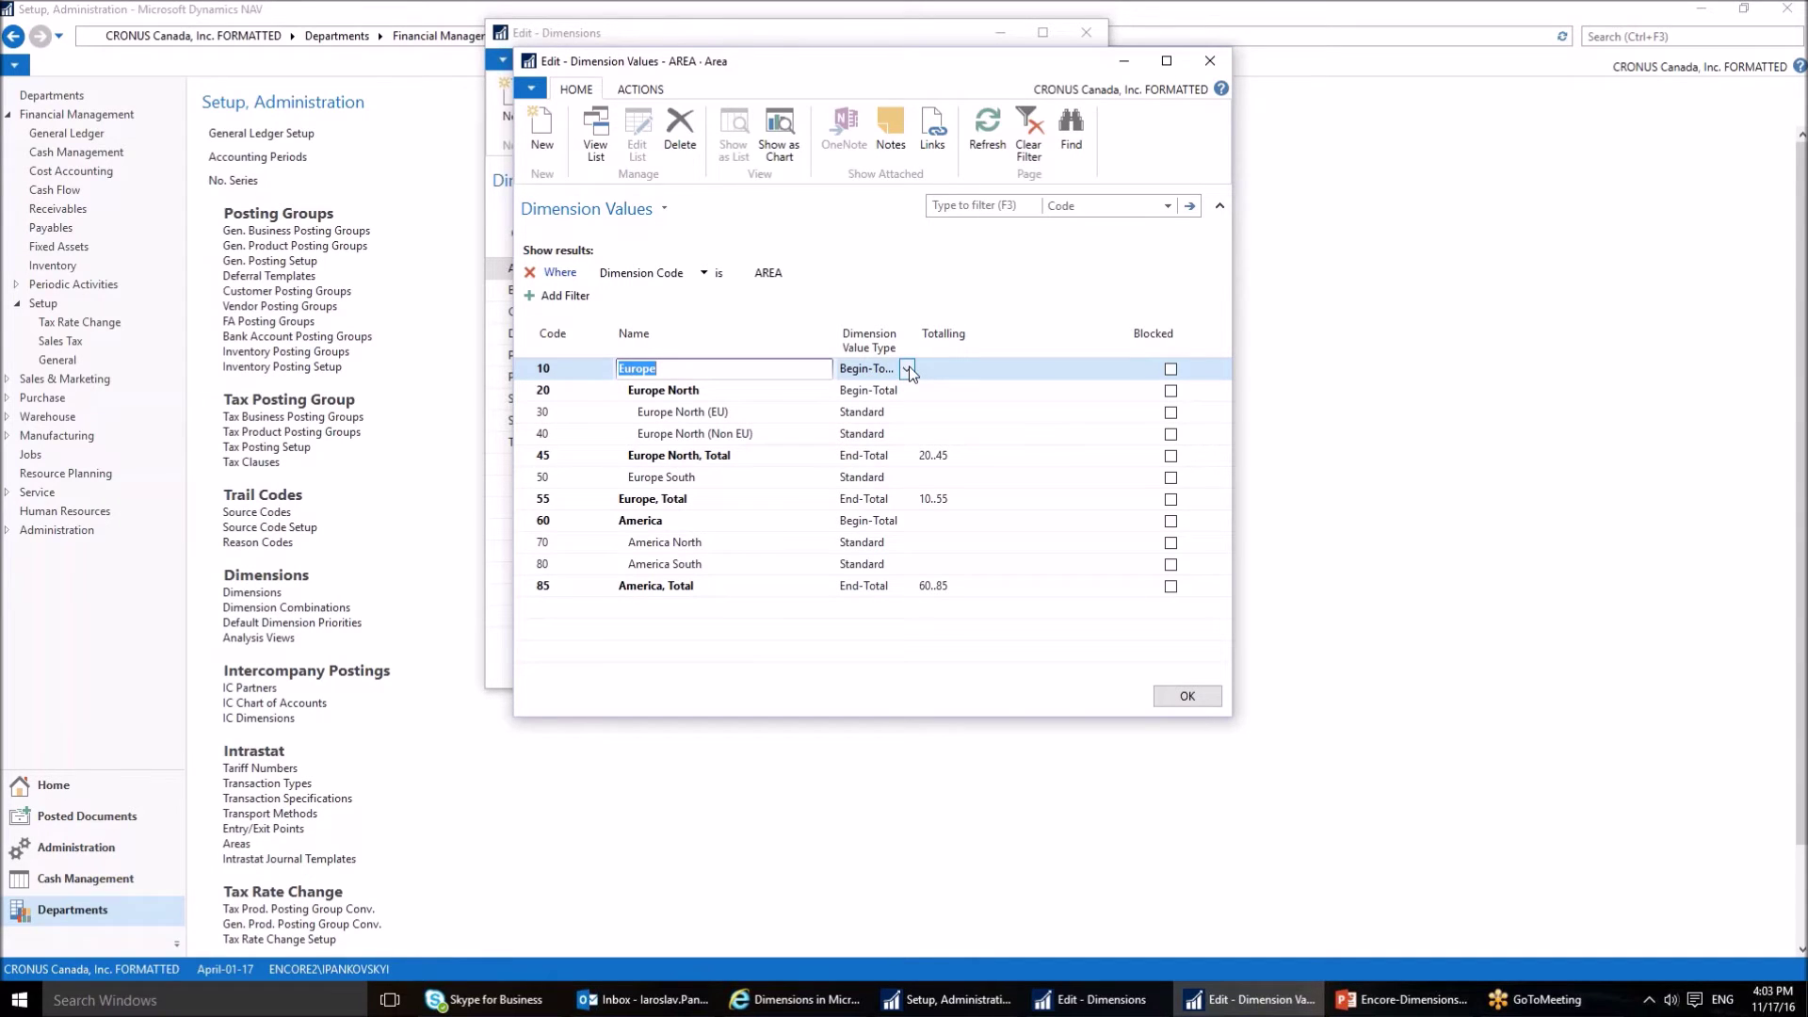
Step: Review the dimension value type options available for Europe and Europe North (EU) without changing them
key("Tab")
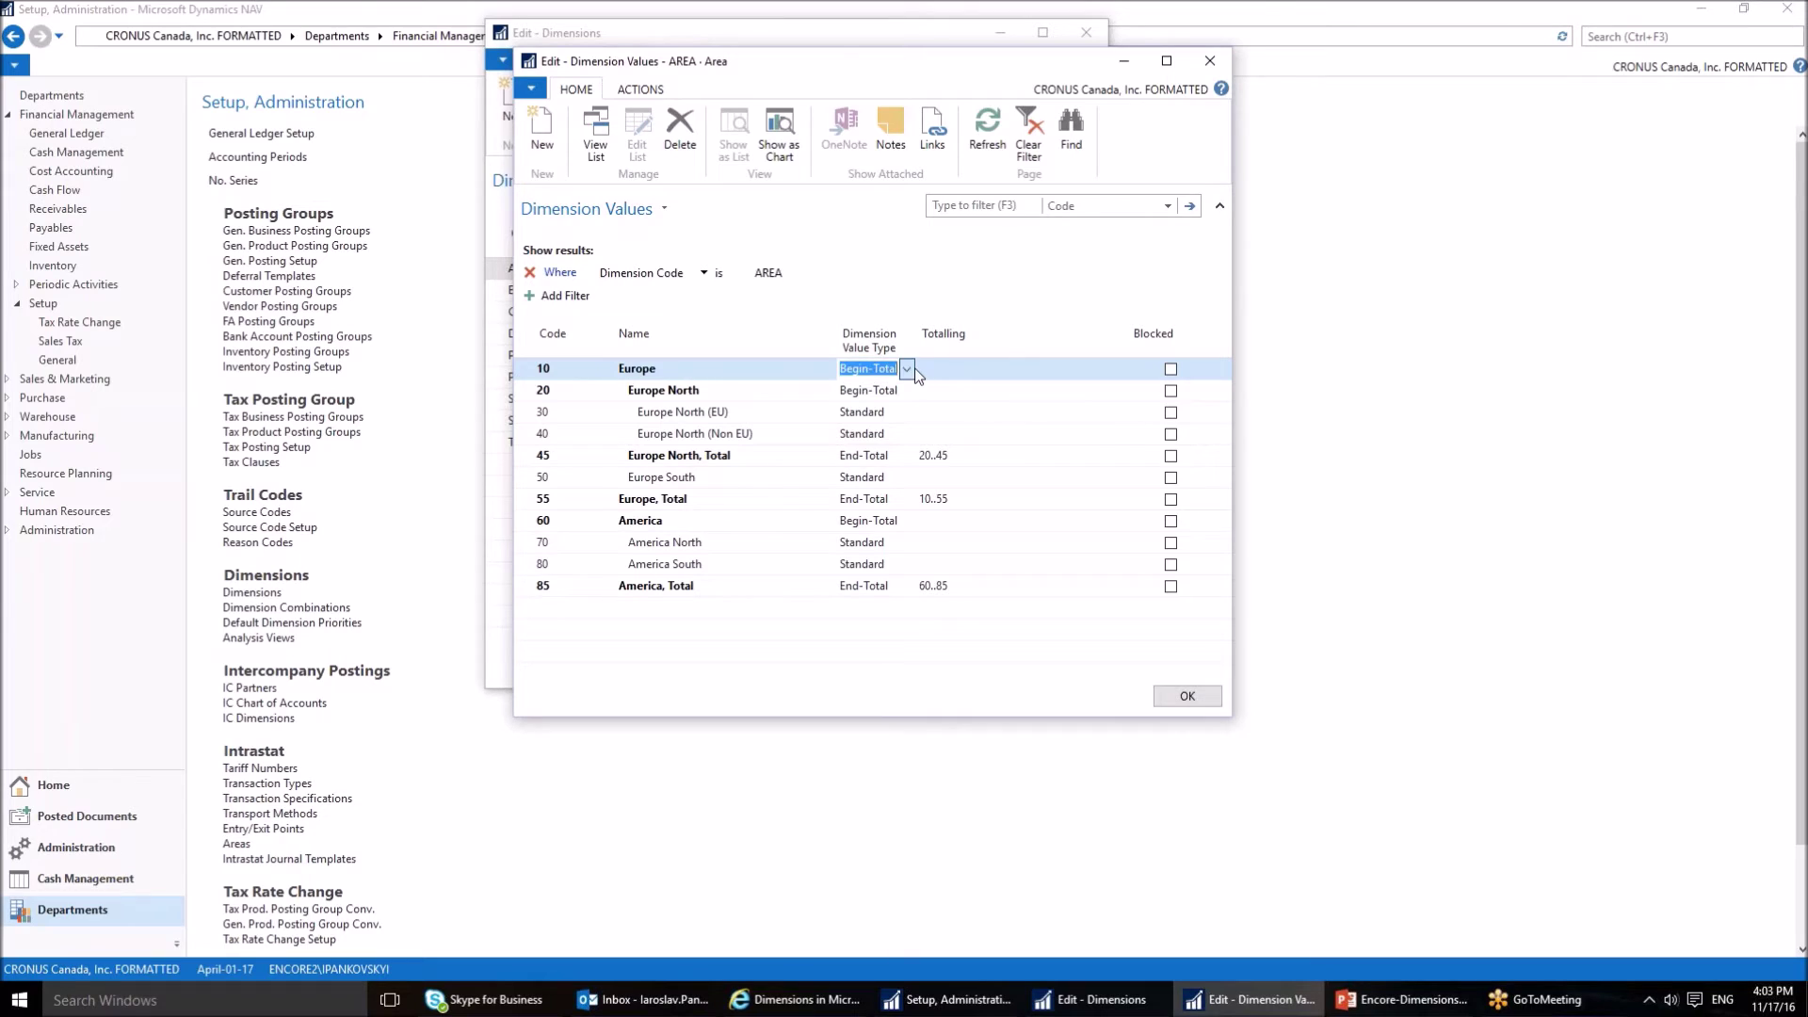
left_click(907, 369)
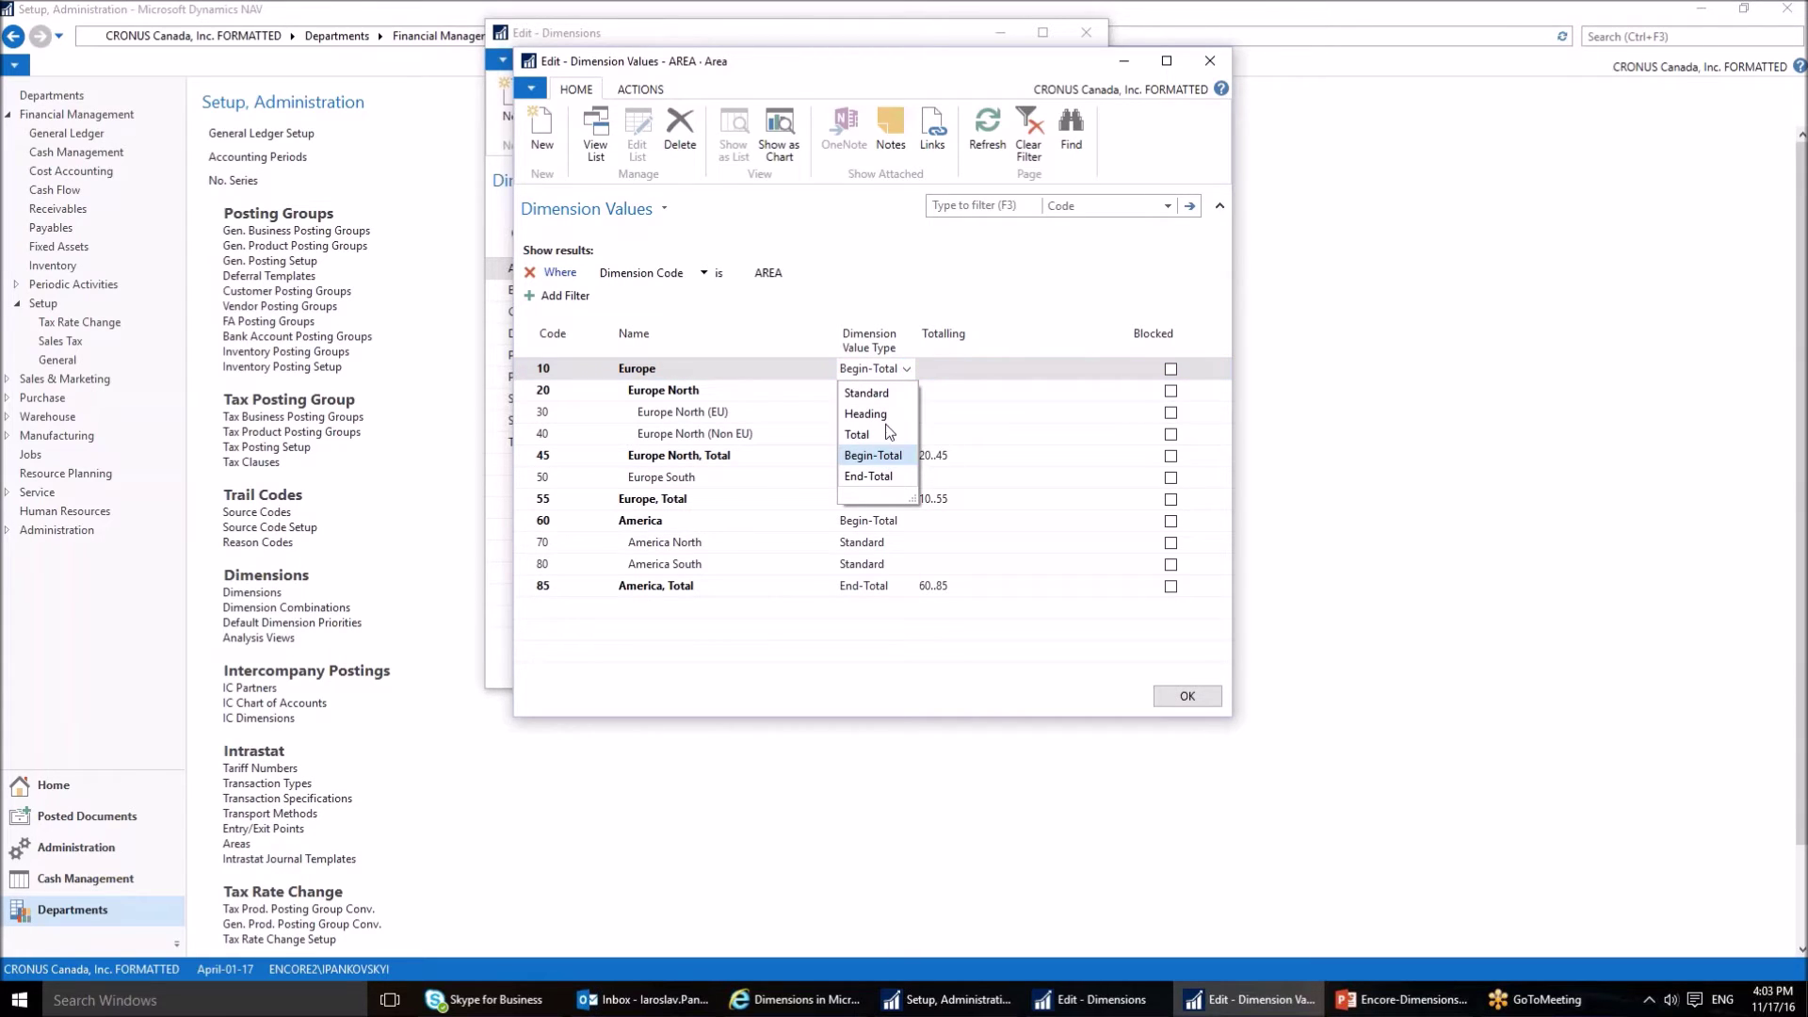
key("Escape")
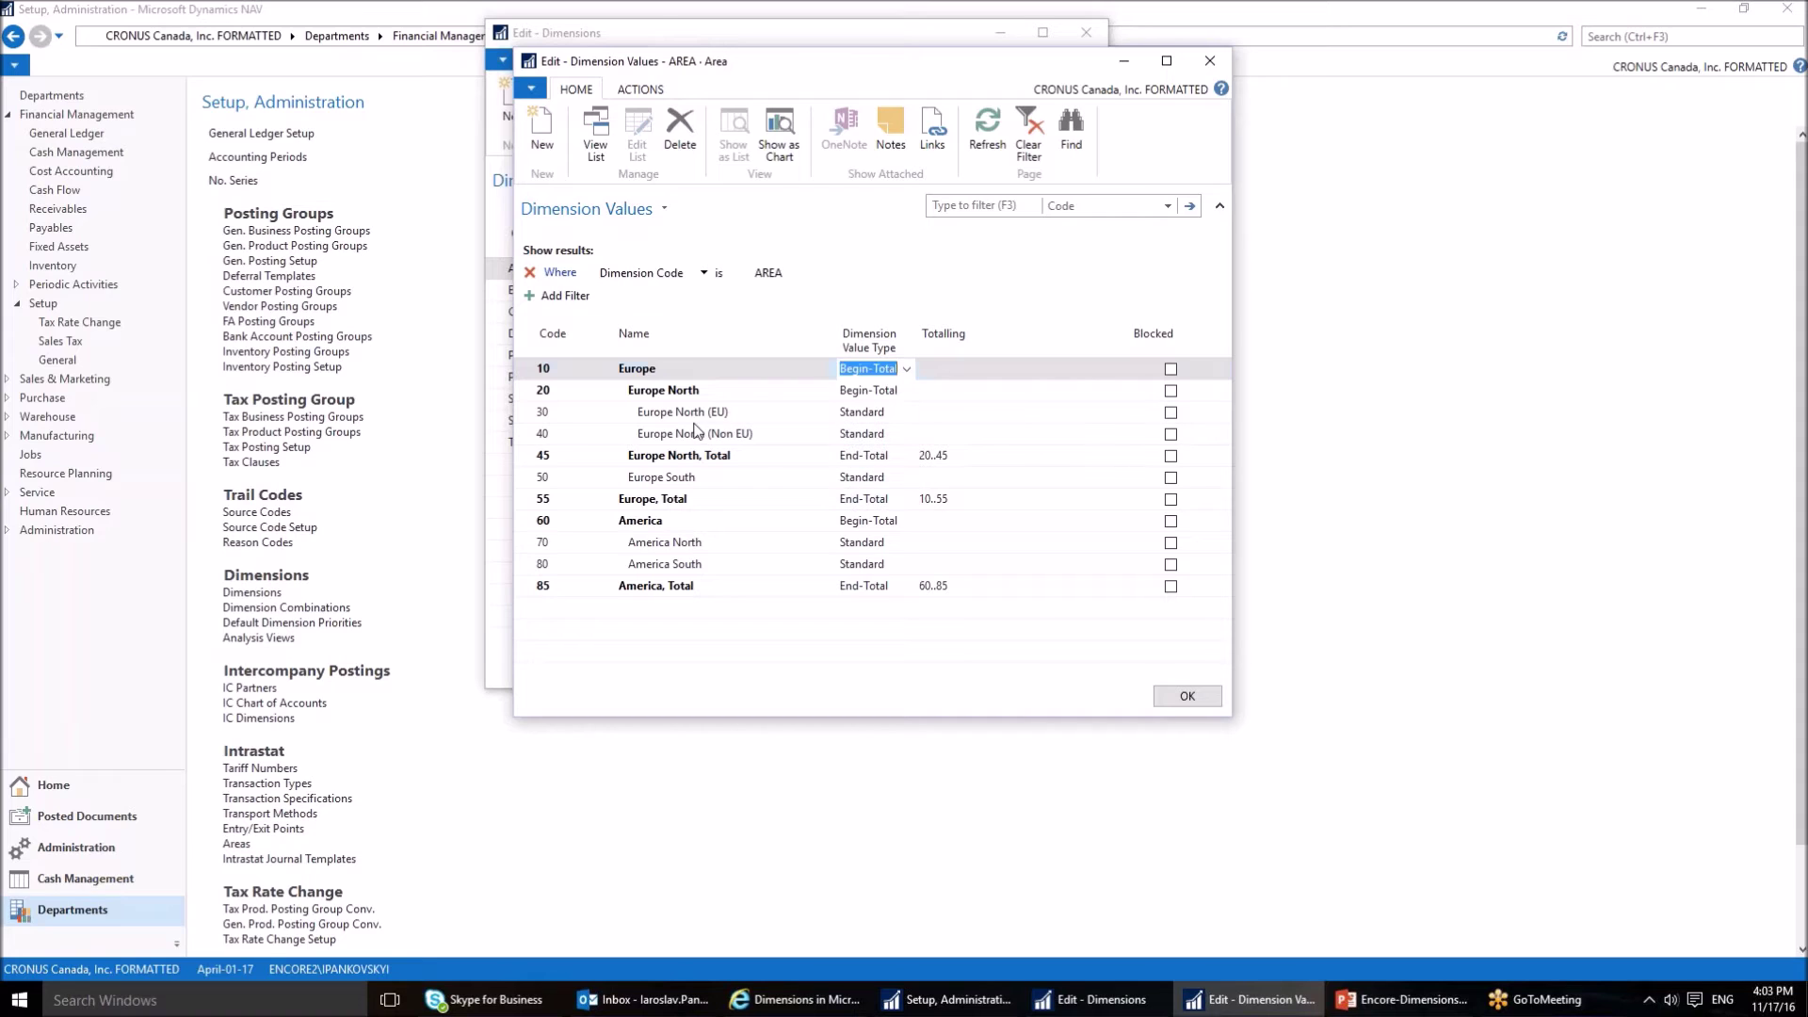
left_click(676, 419)
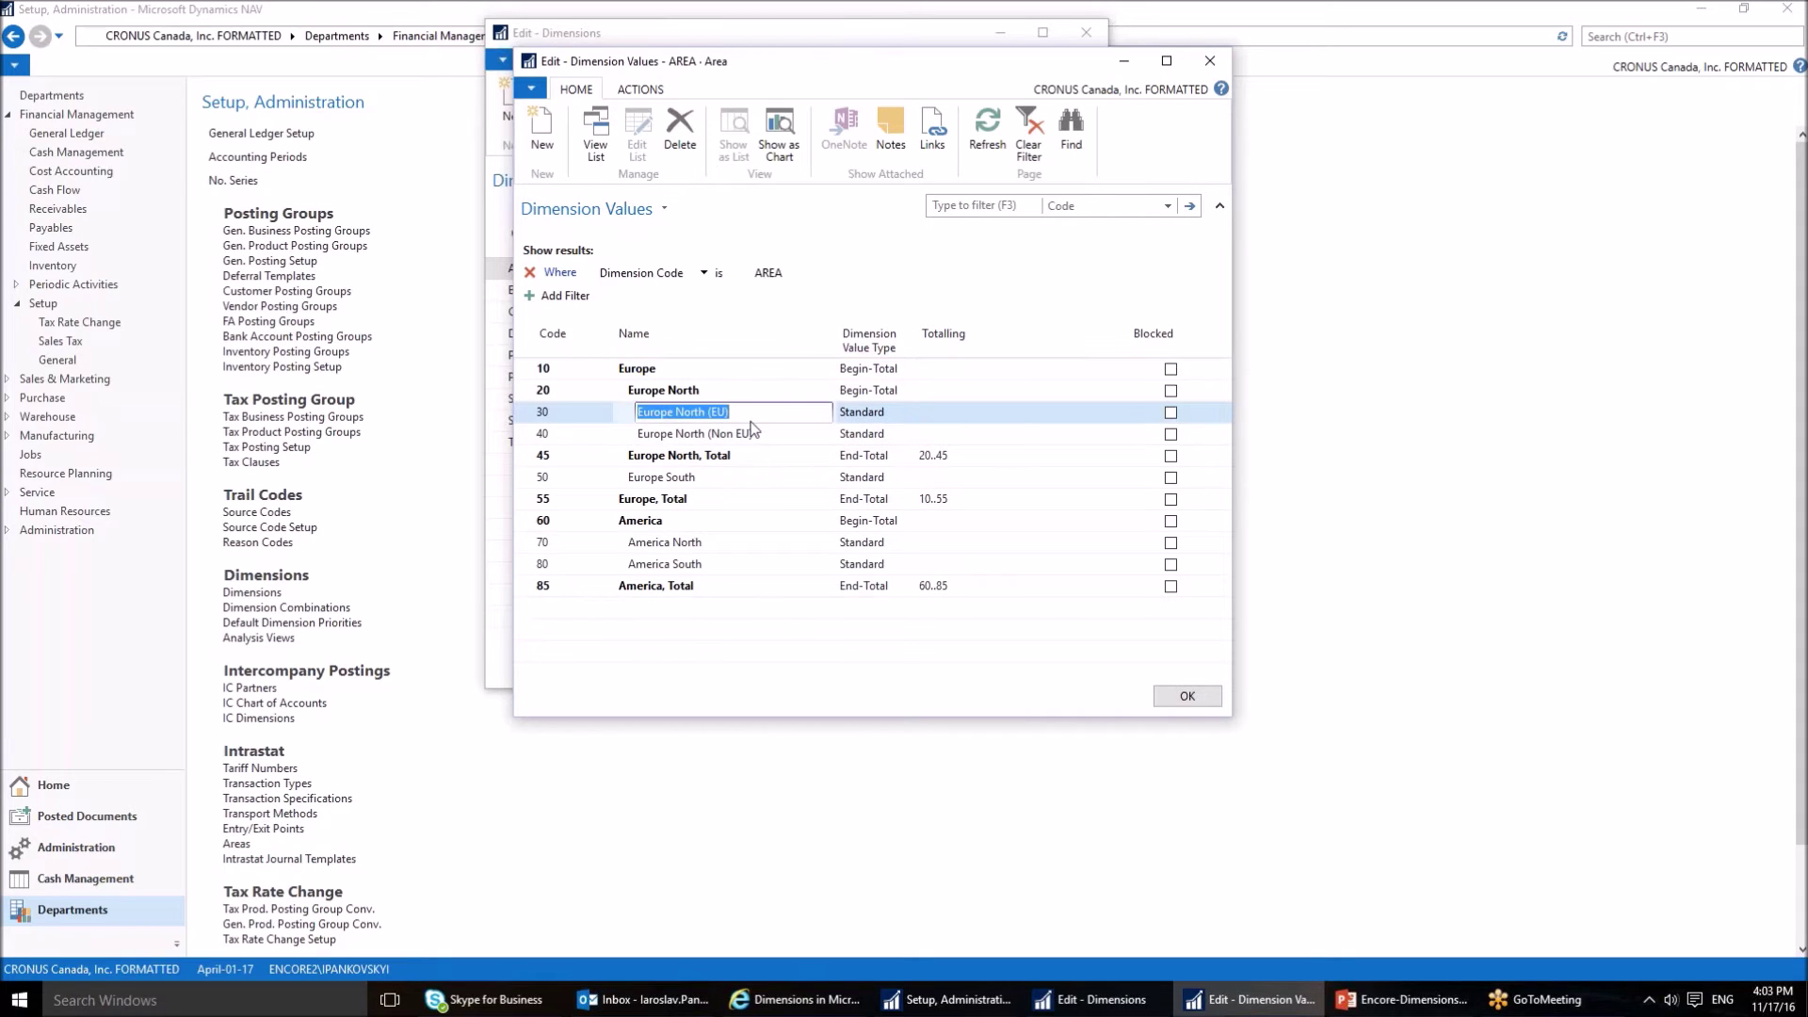
left_click(904, 415)
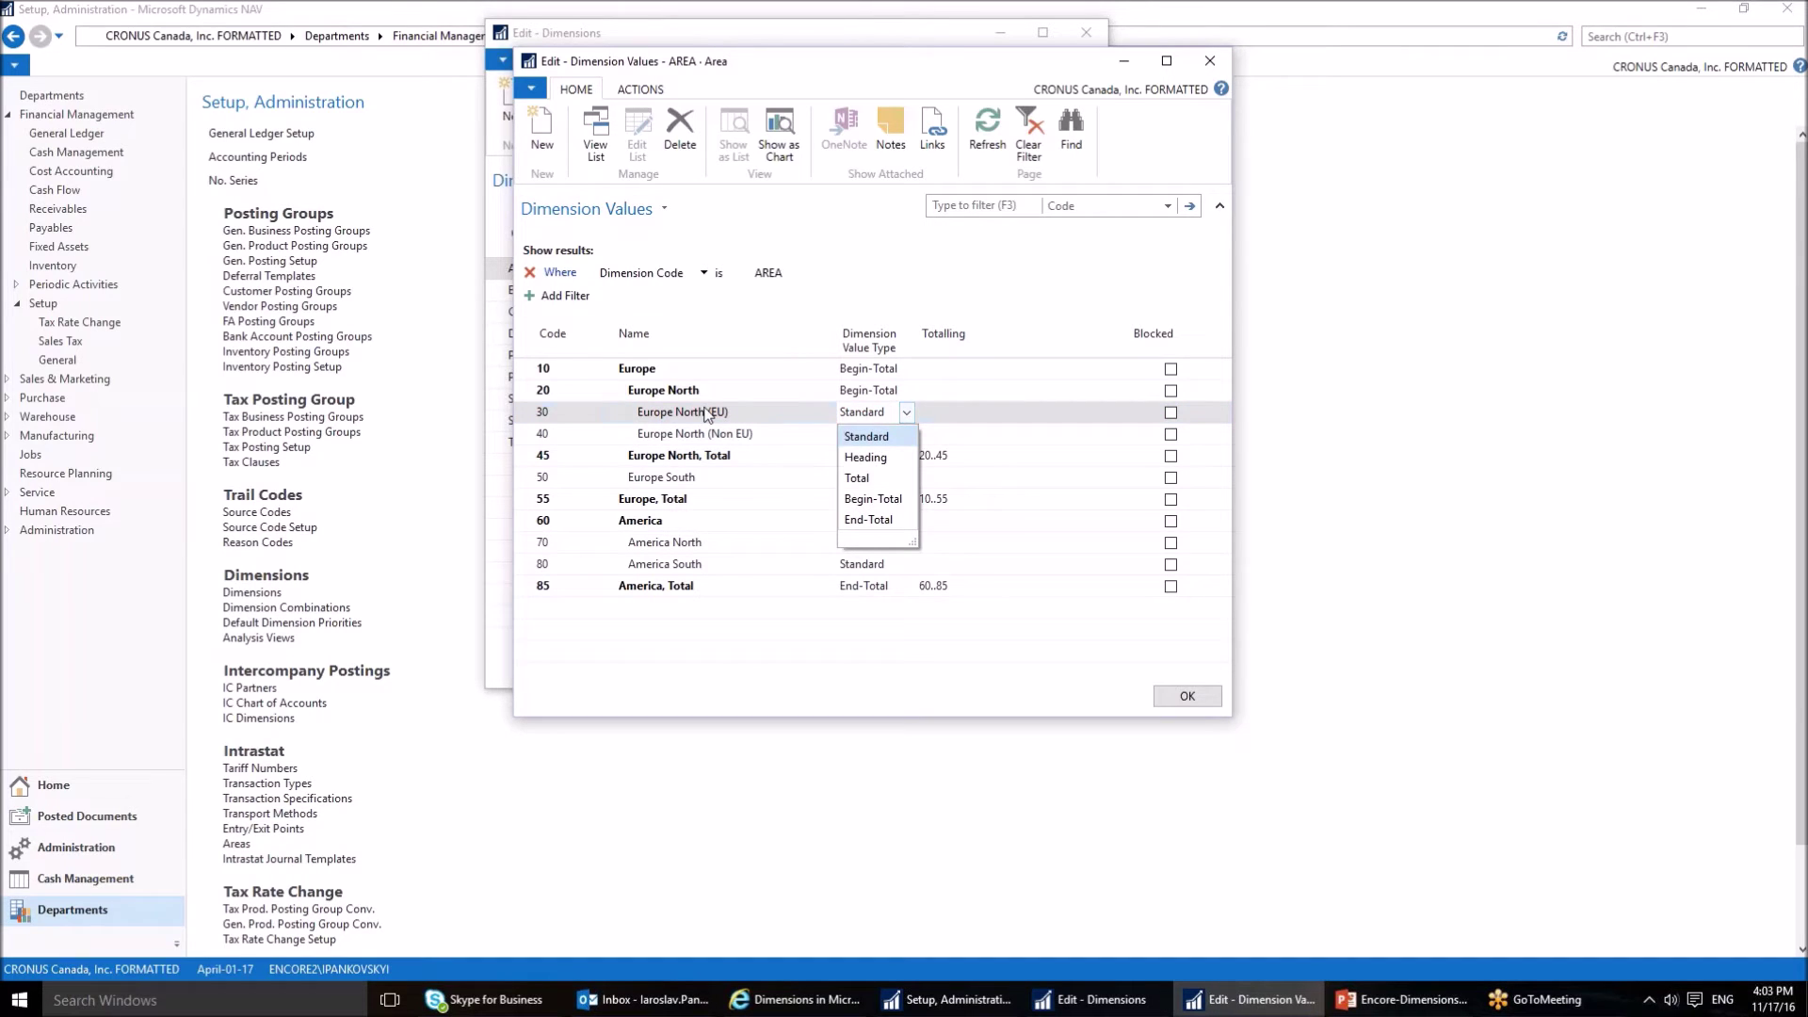
key("Escape")
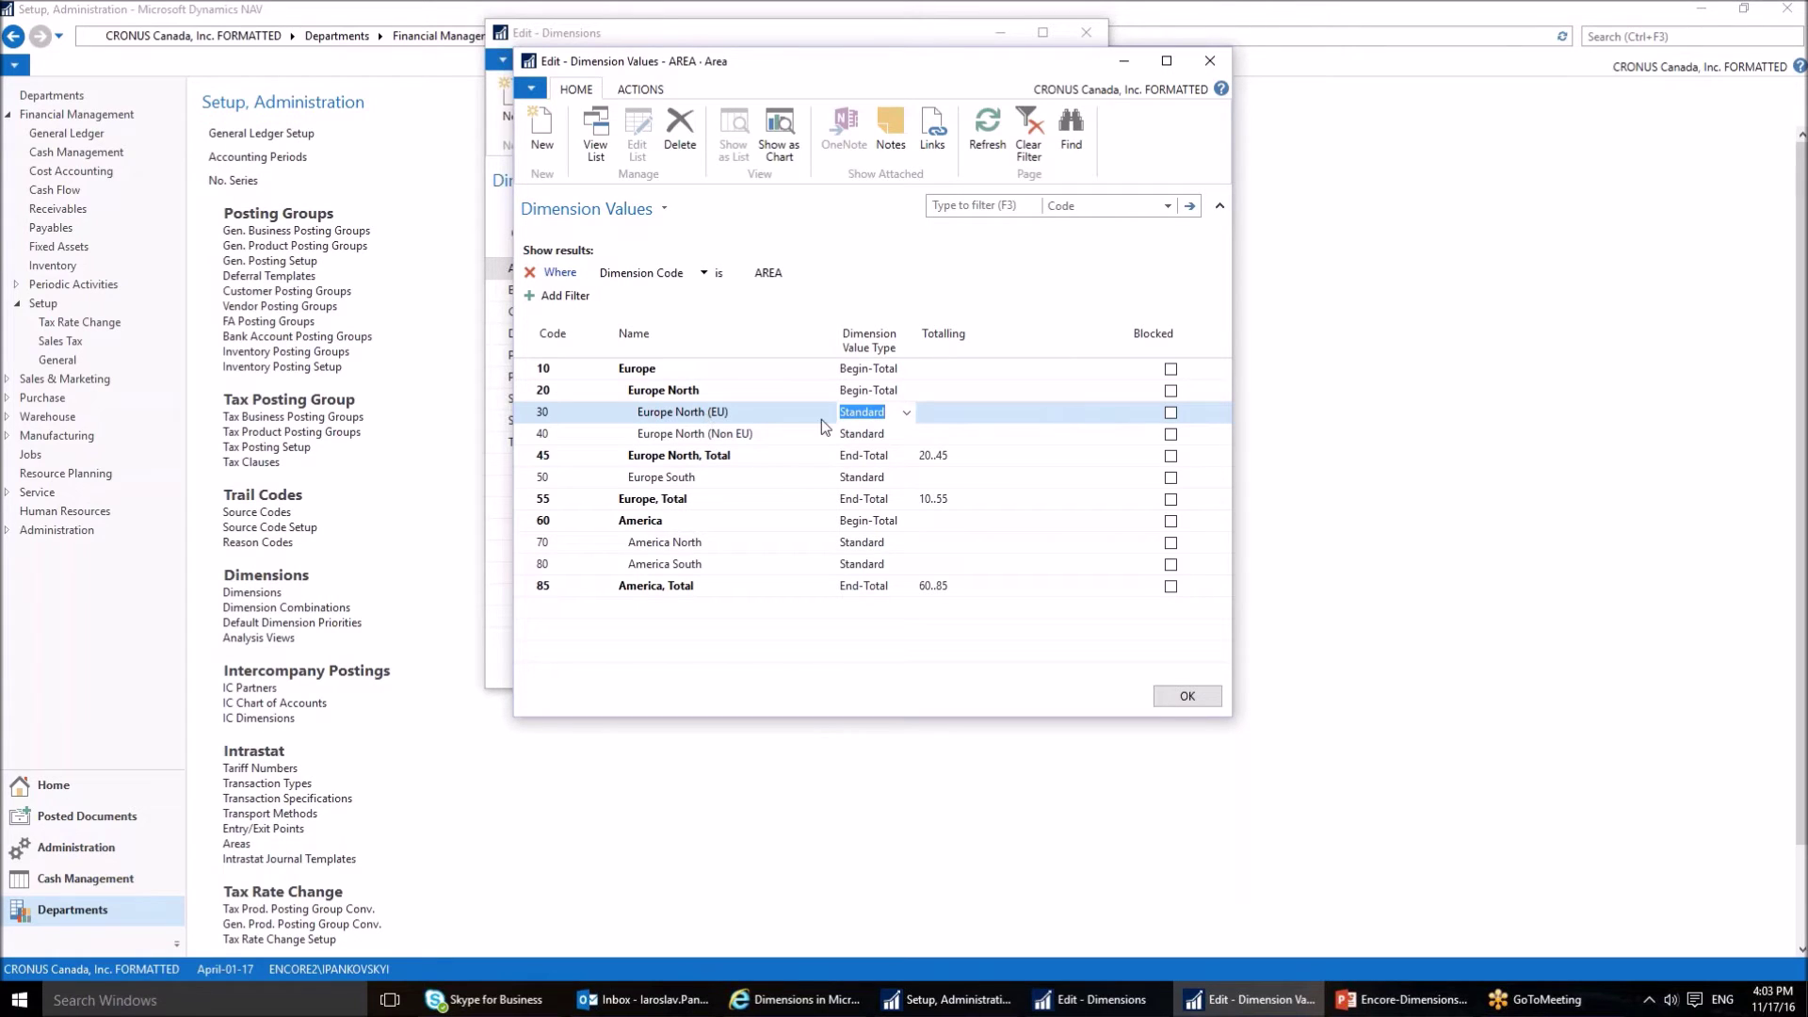
left_click(907, 415)
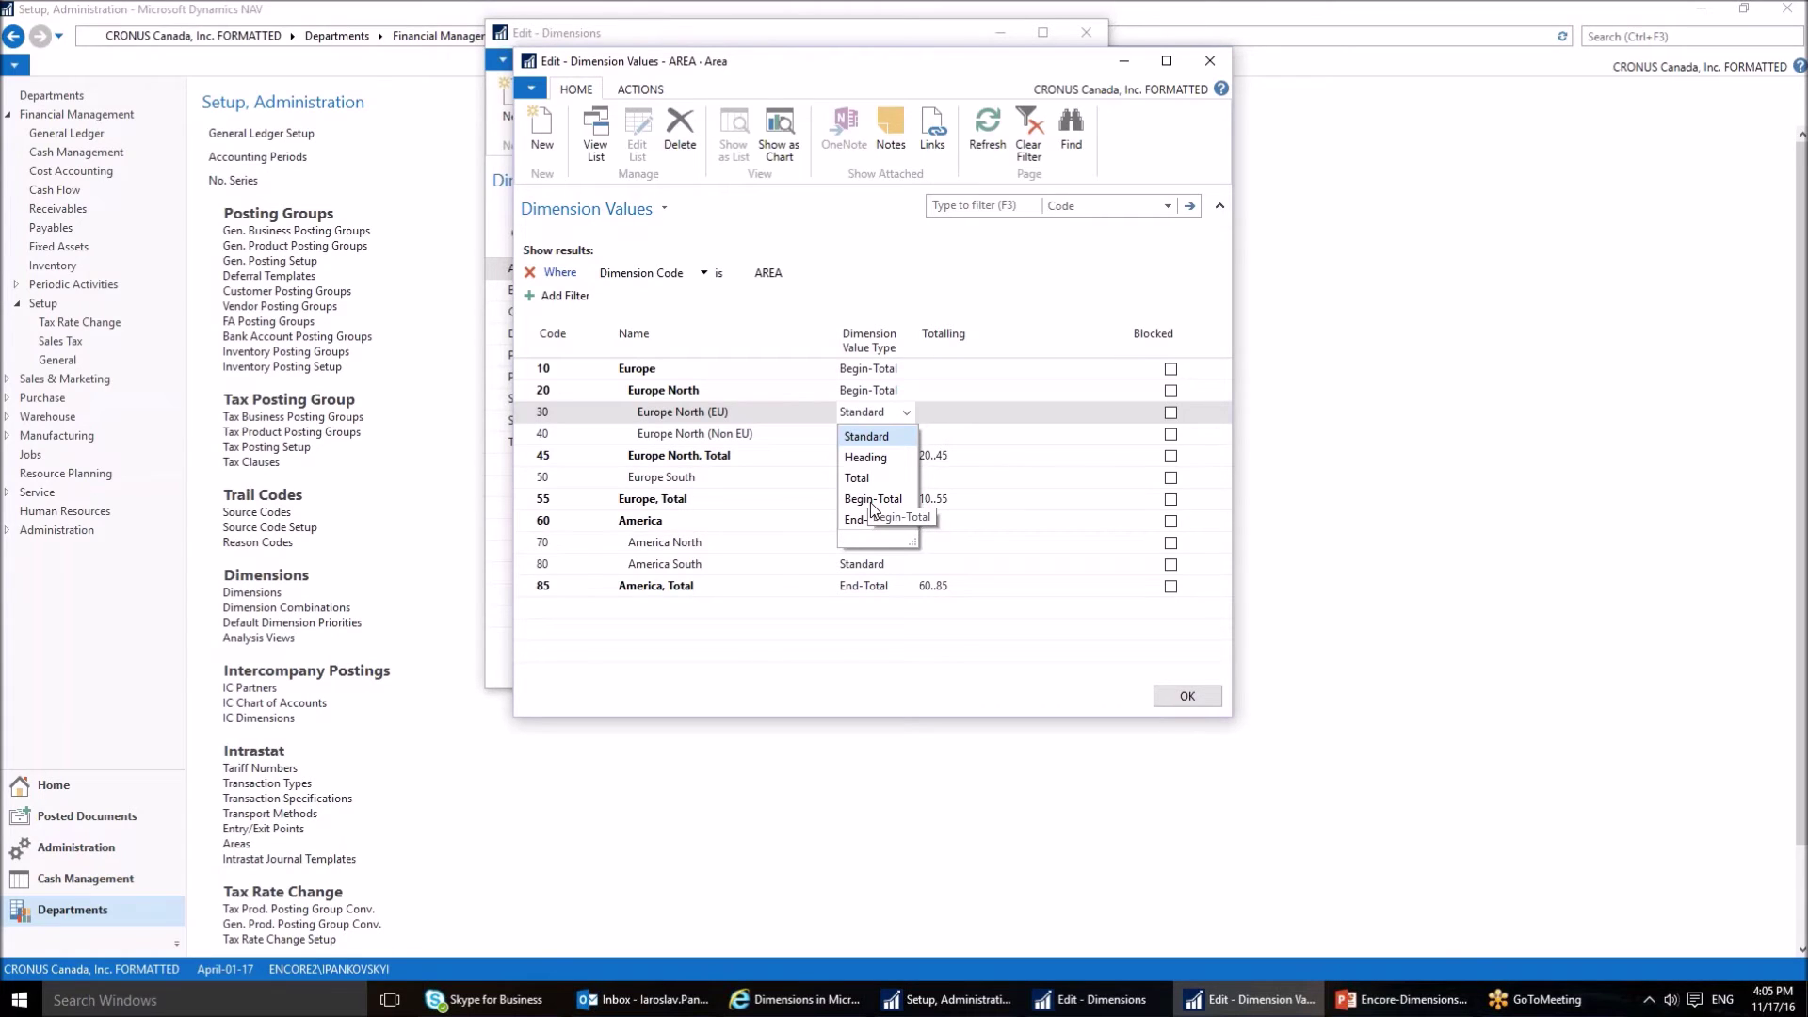
key("Escape")
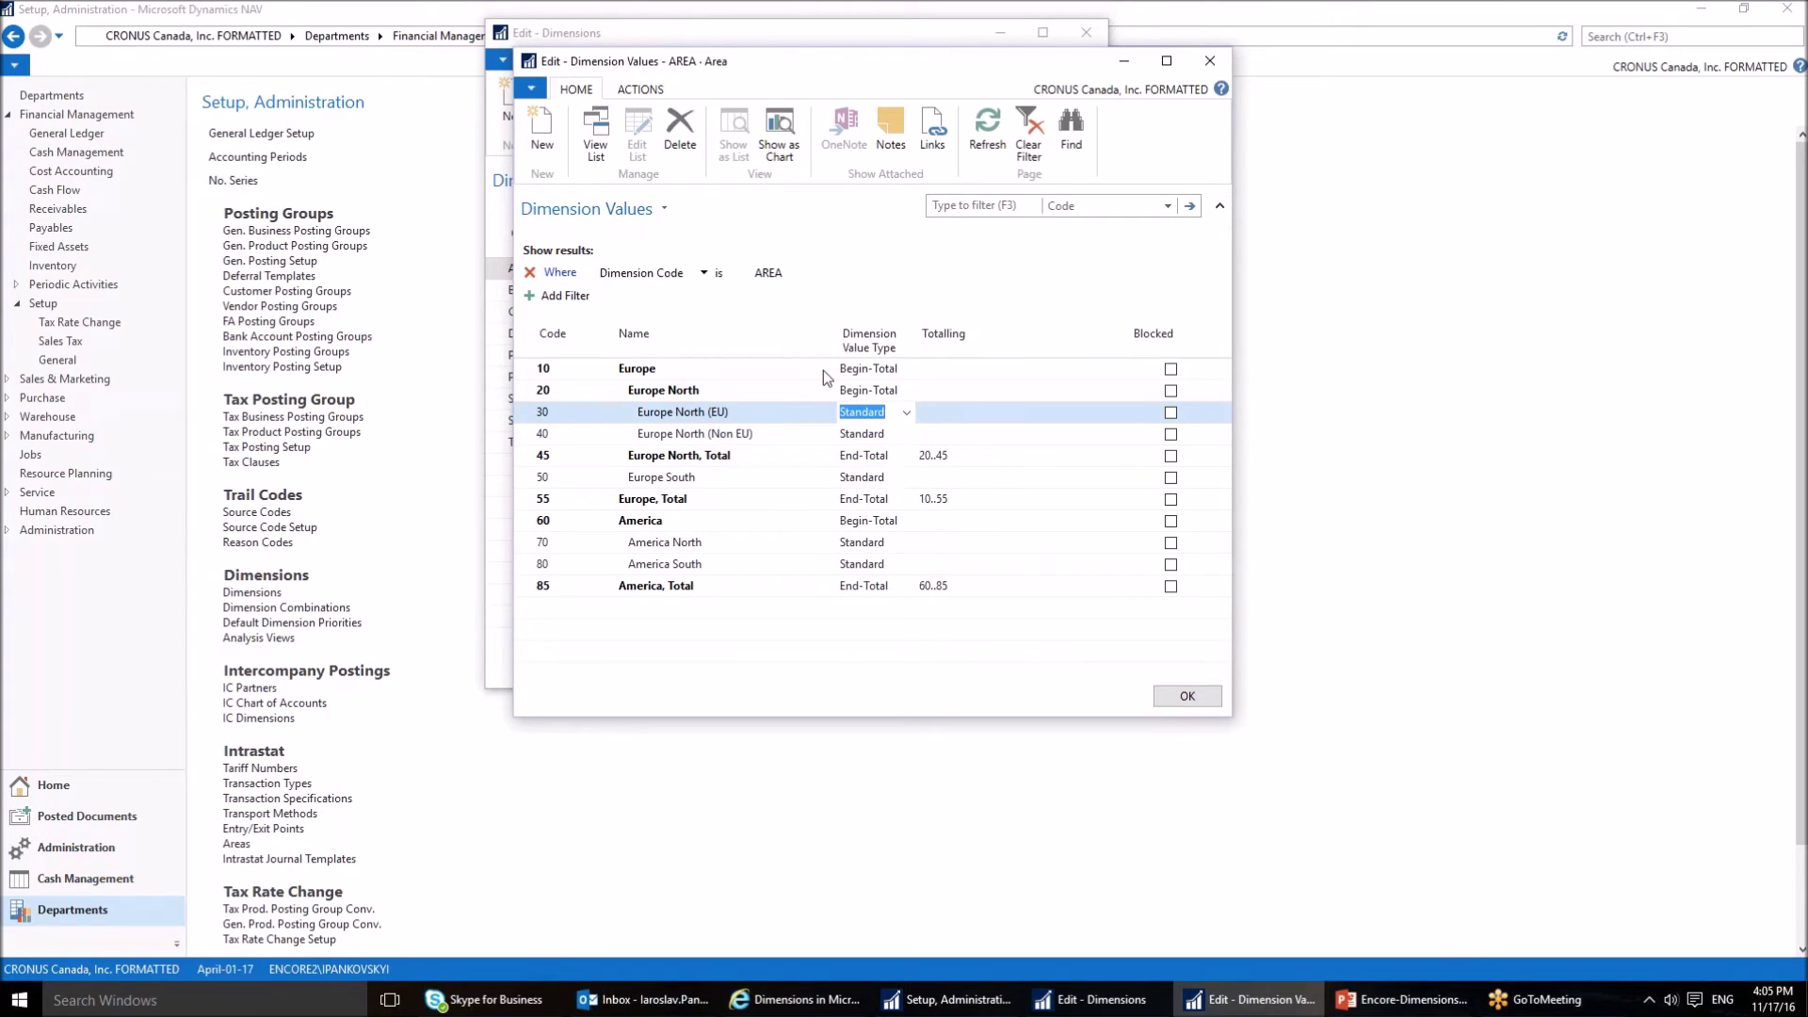
Step: Examine how the Europe, Europe North and America headings group the indented dimension values below them
left_click(650, 371)
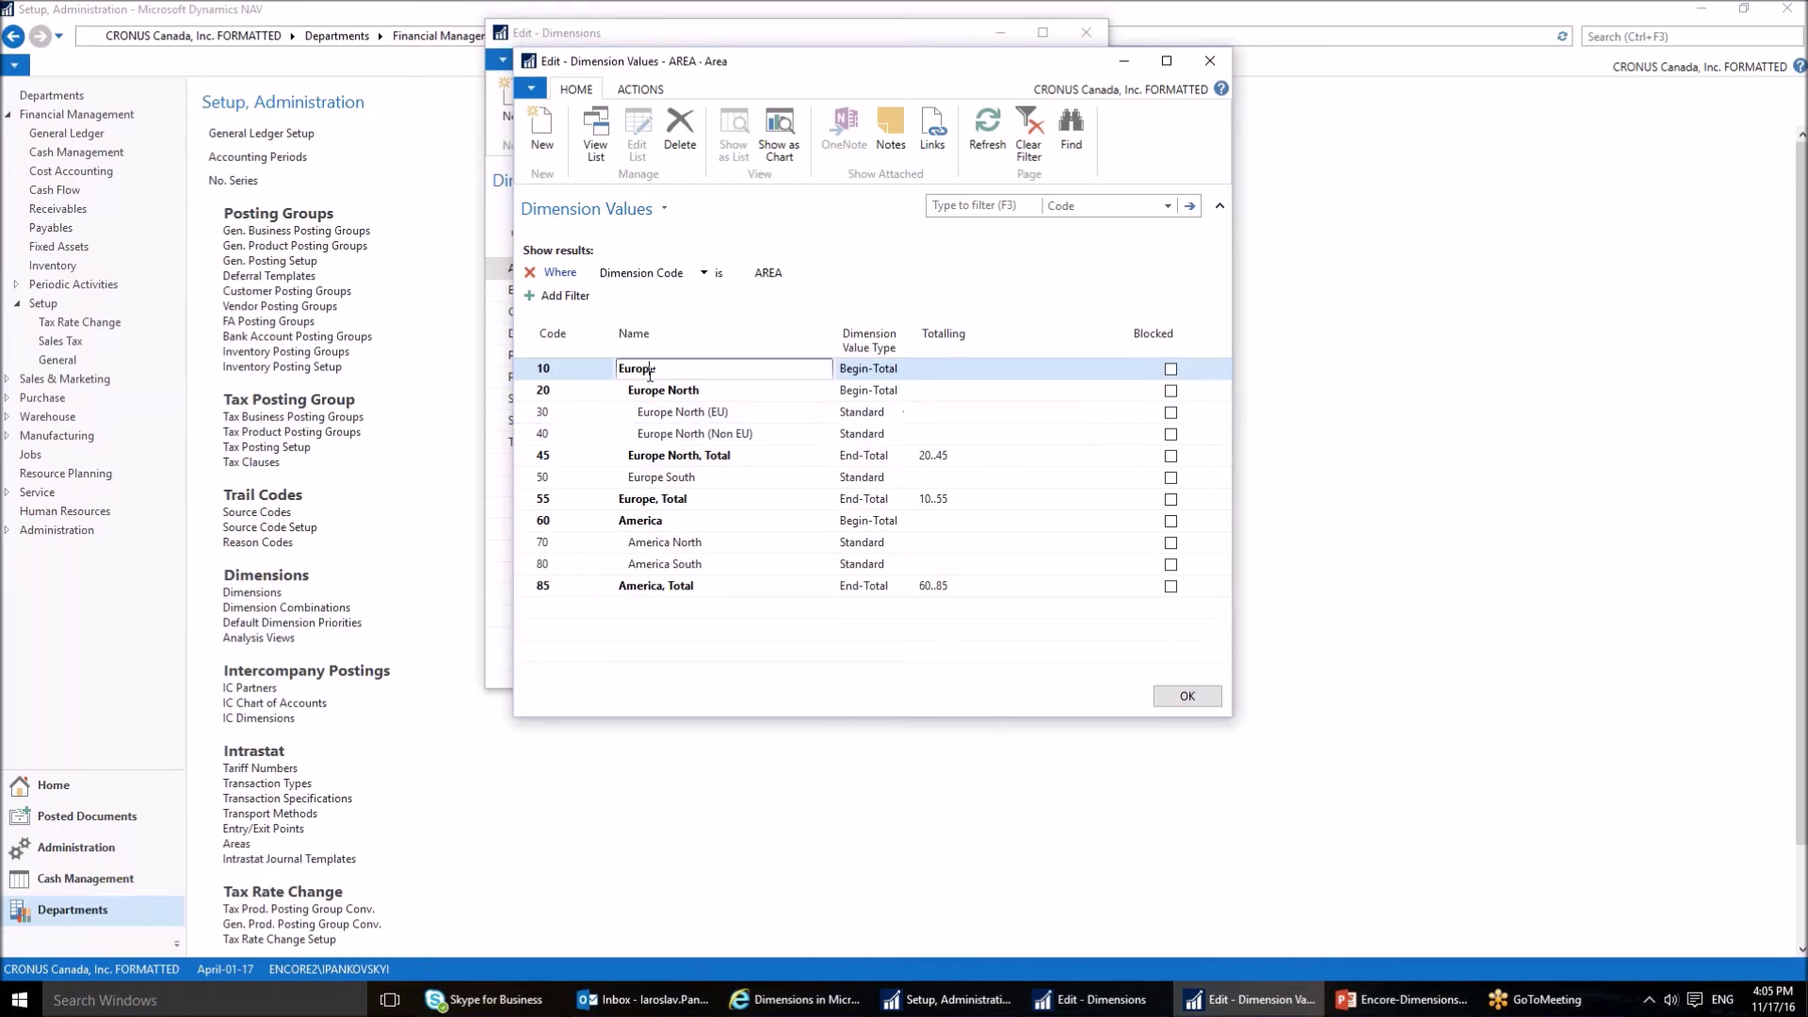
left_click(657, 394)
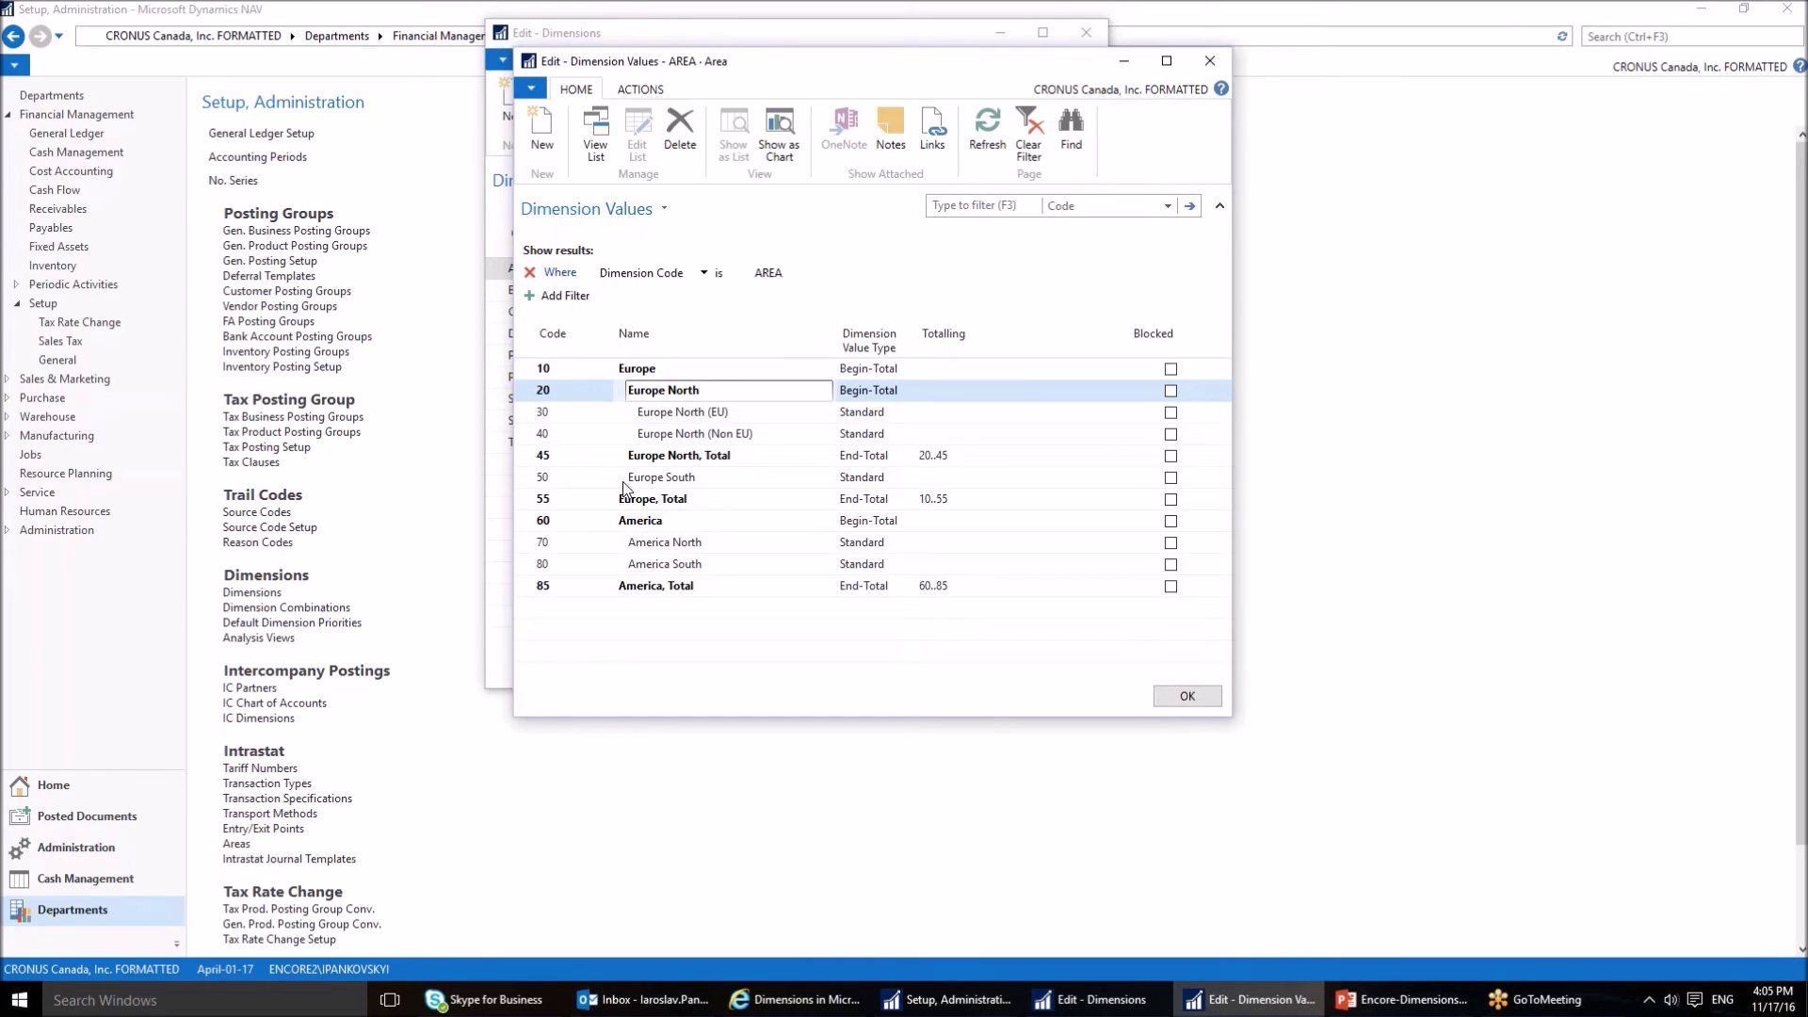
left_click(660, 524)
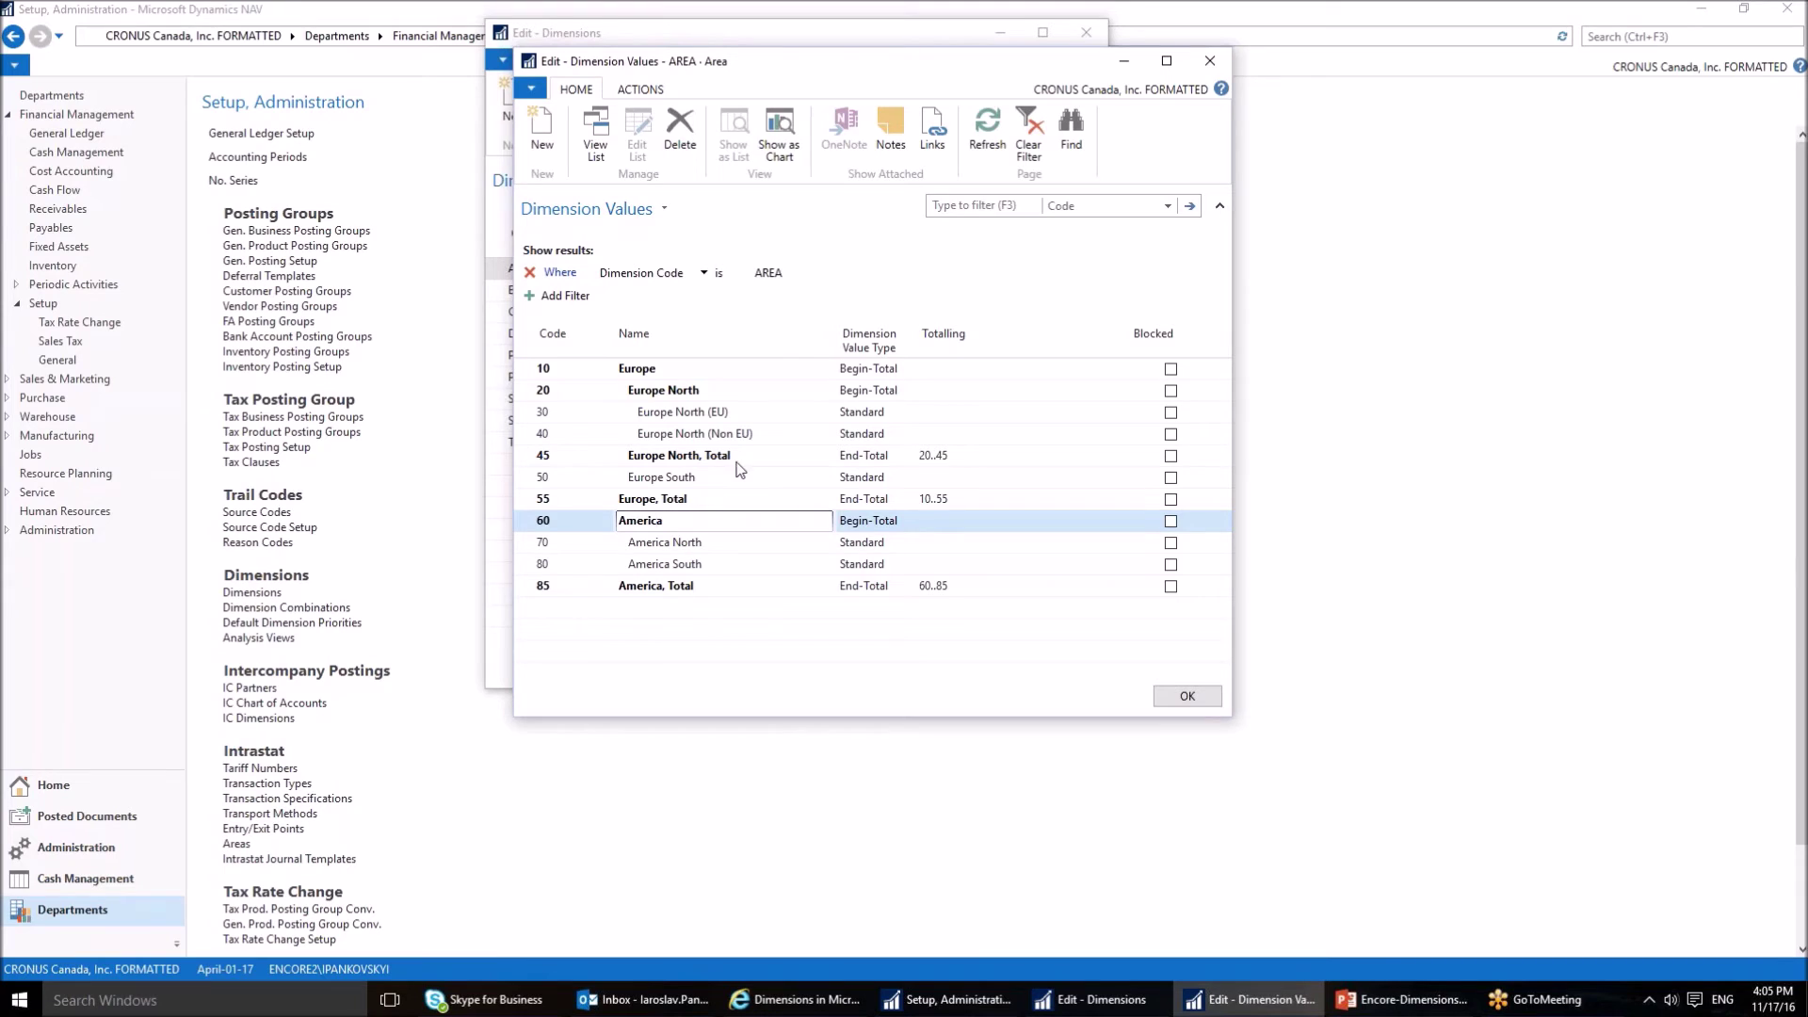
left_click(660, 411)
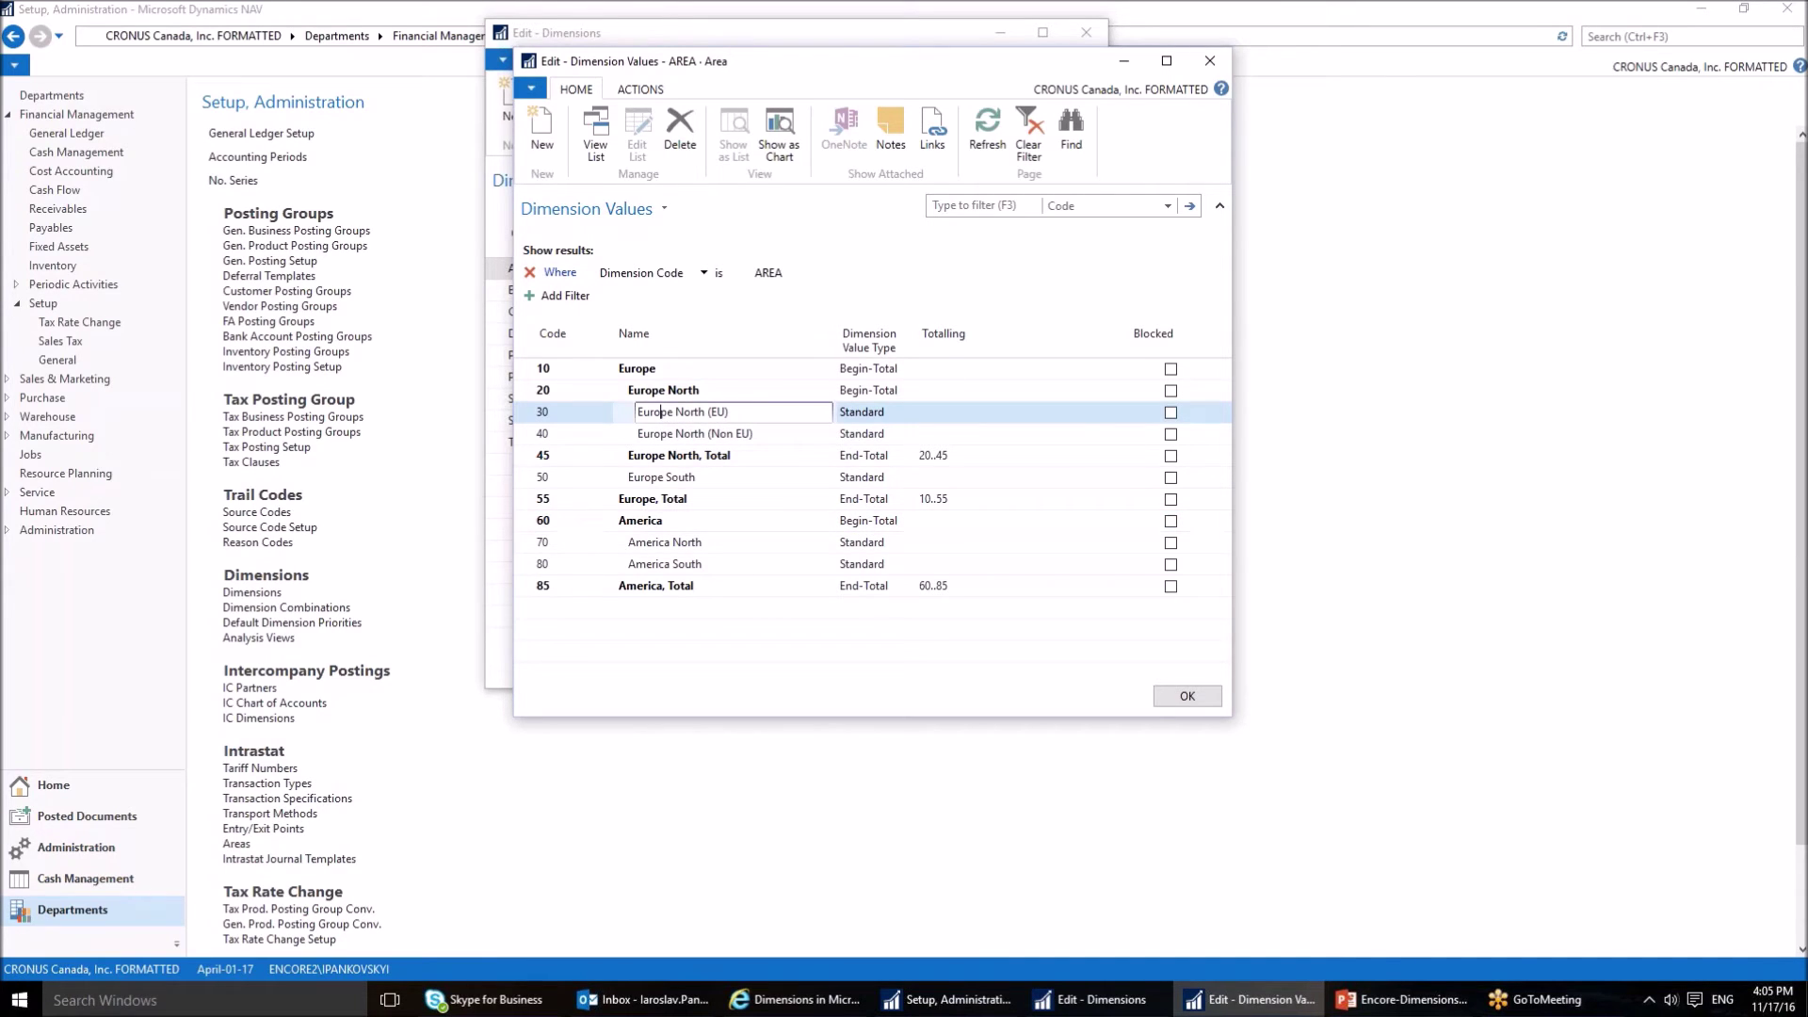
left_click(655, 434)
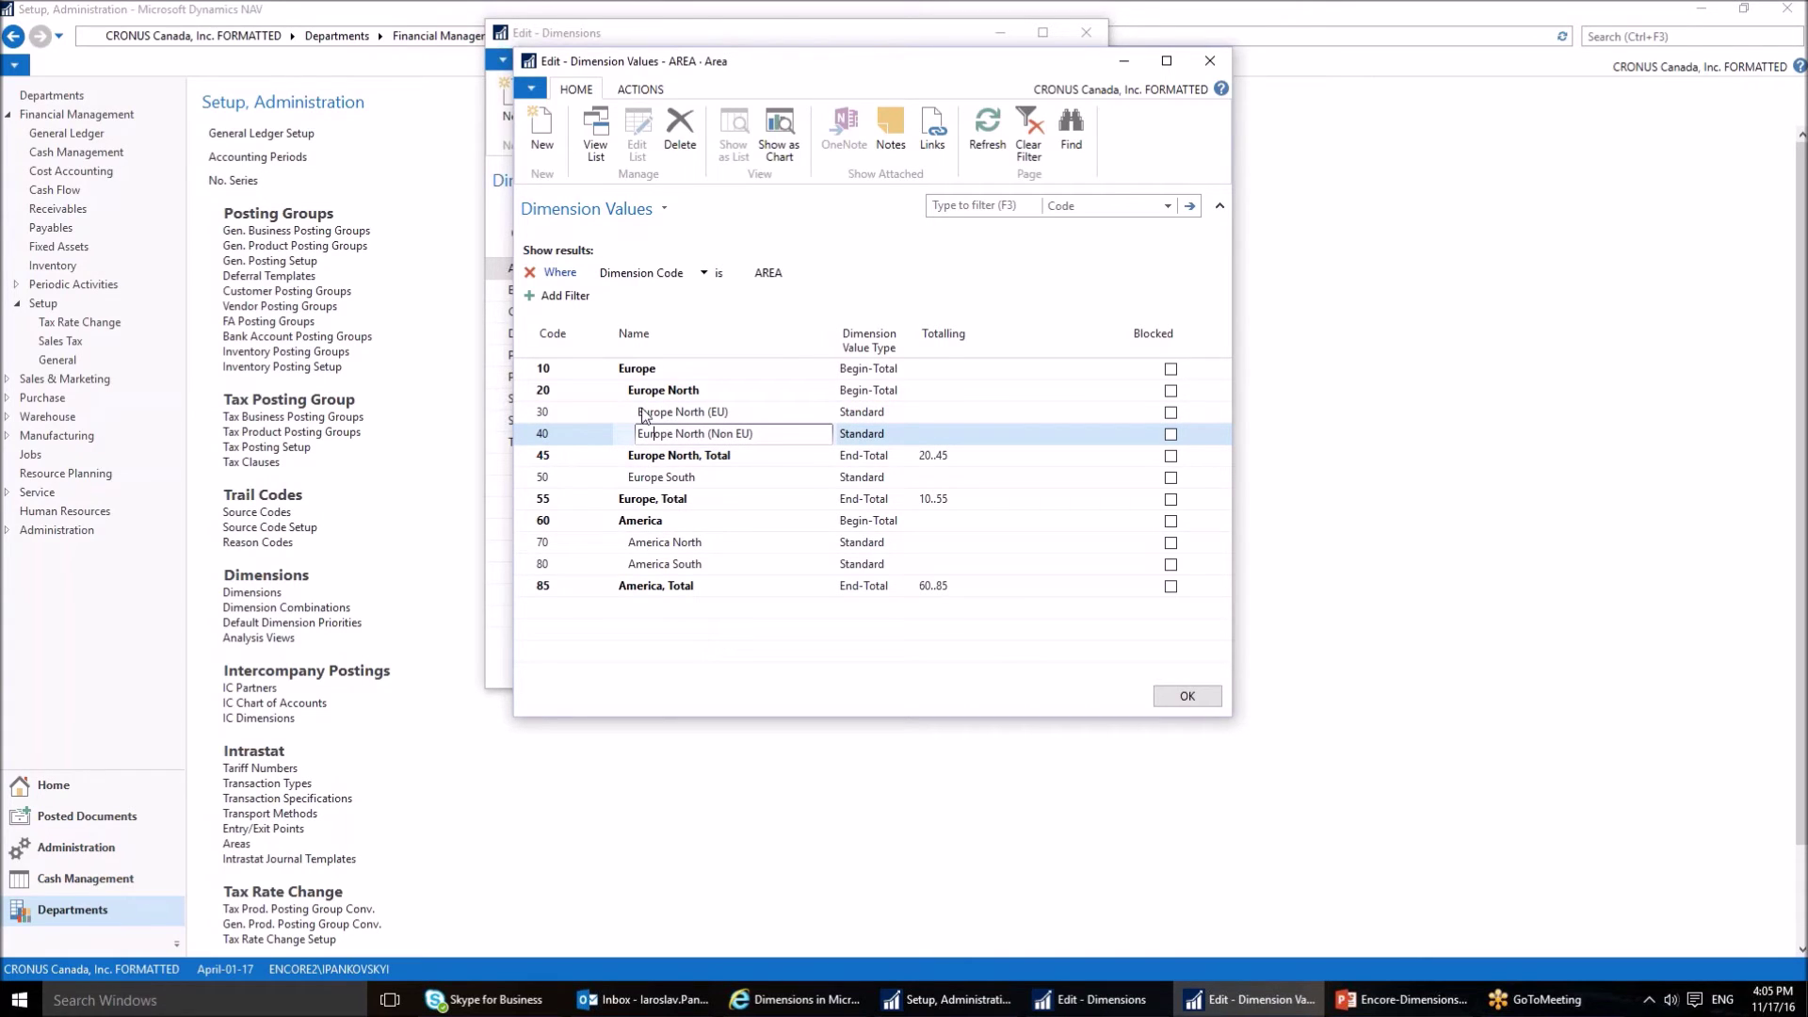
left_click(528, 395)
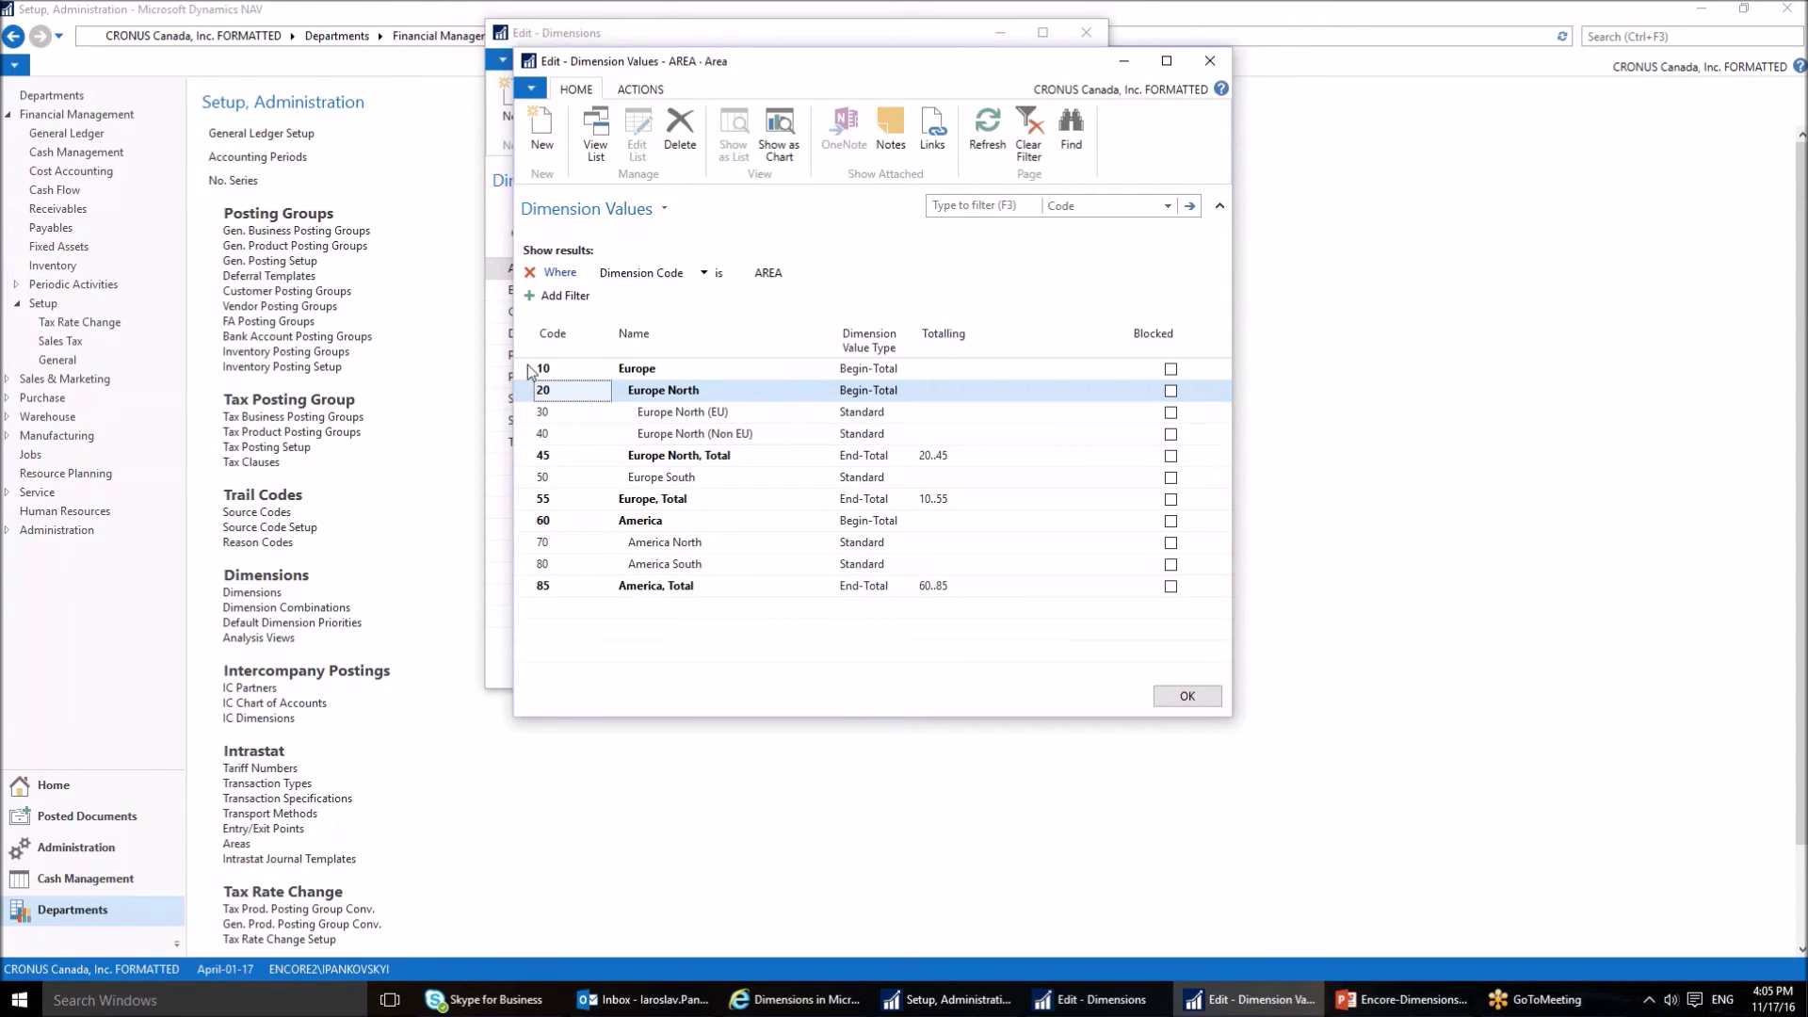
left_click(527, 373)
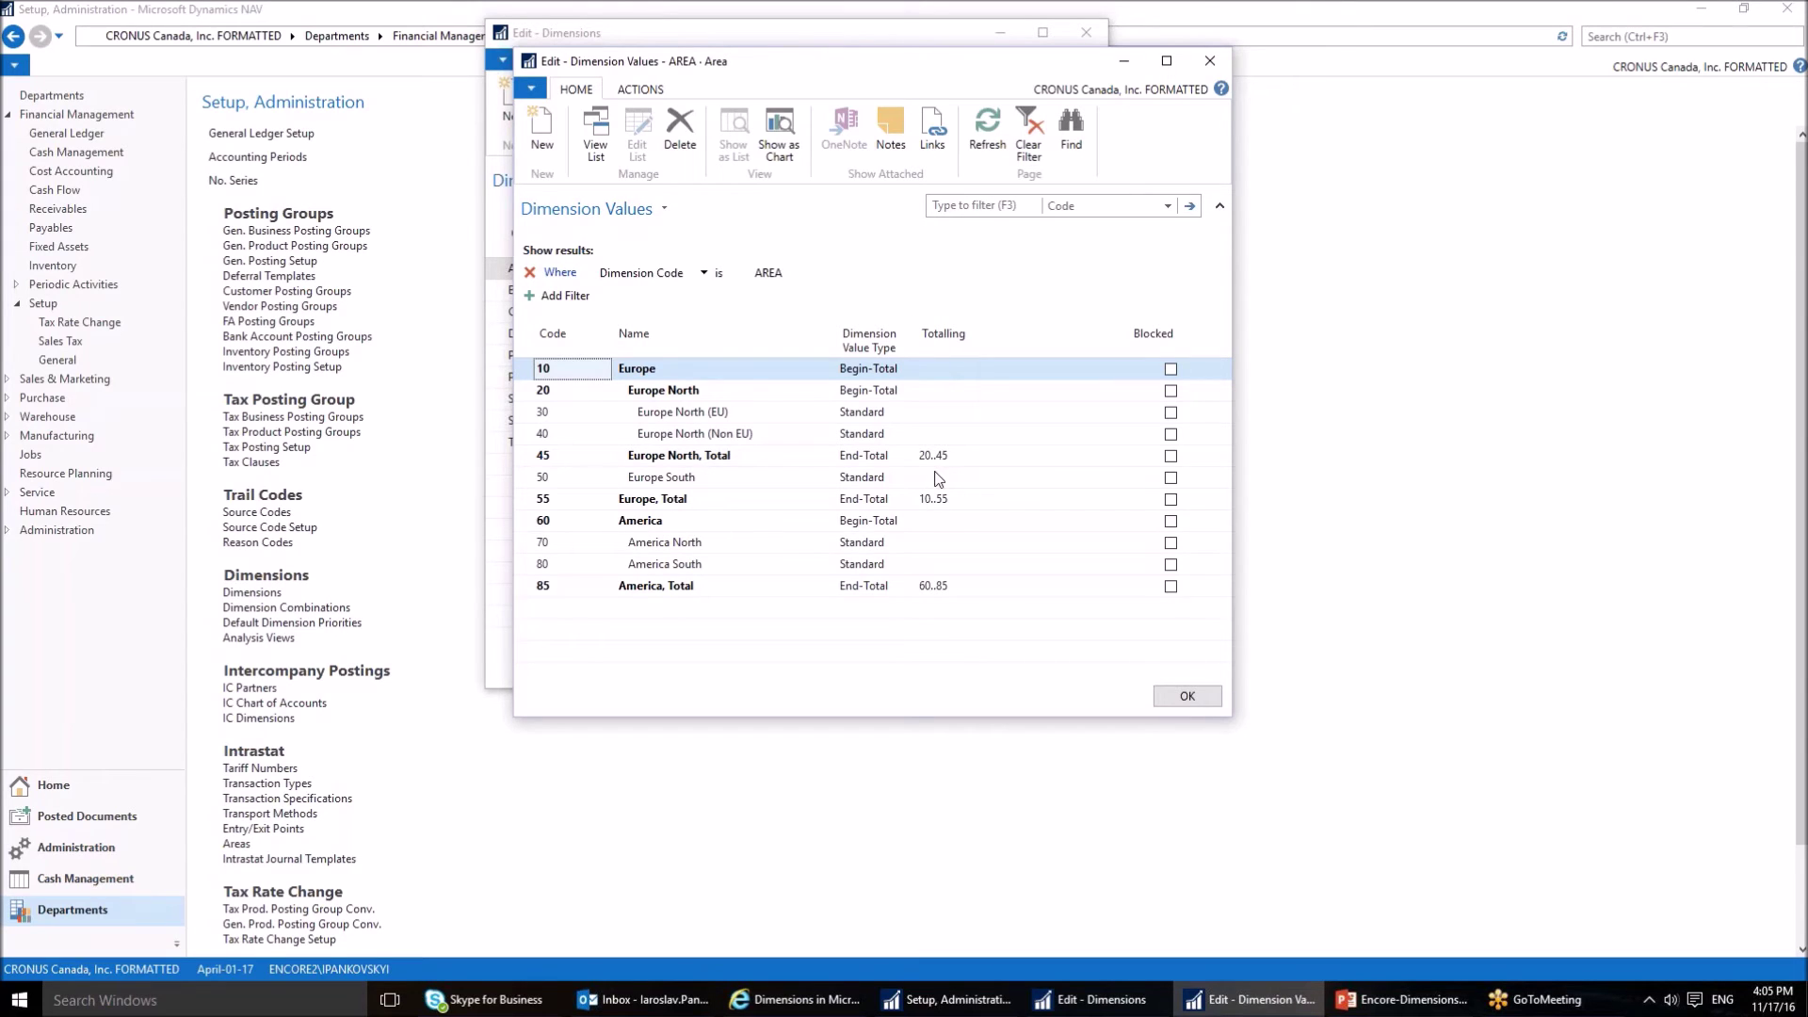
Step: Compare the dimension value types of the Europe opening line and the Europe, Total closing line
key("Tab")
key("Tab")
key("alt+Down")
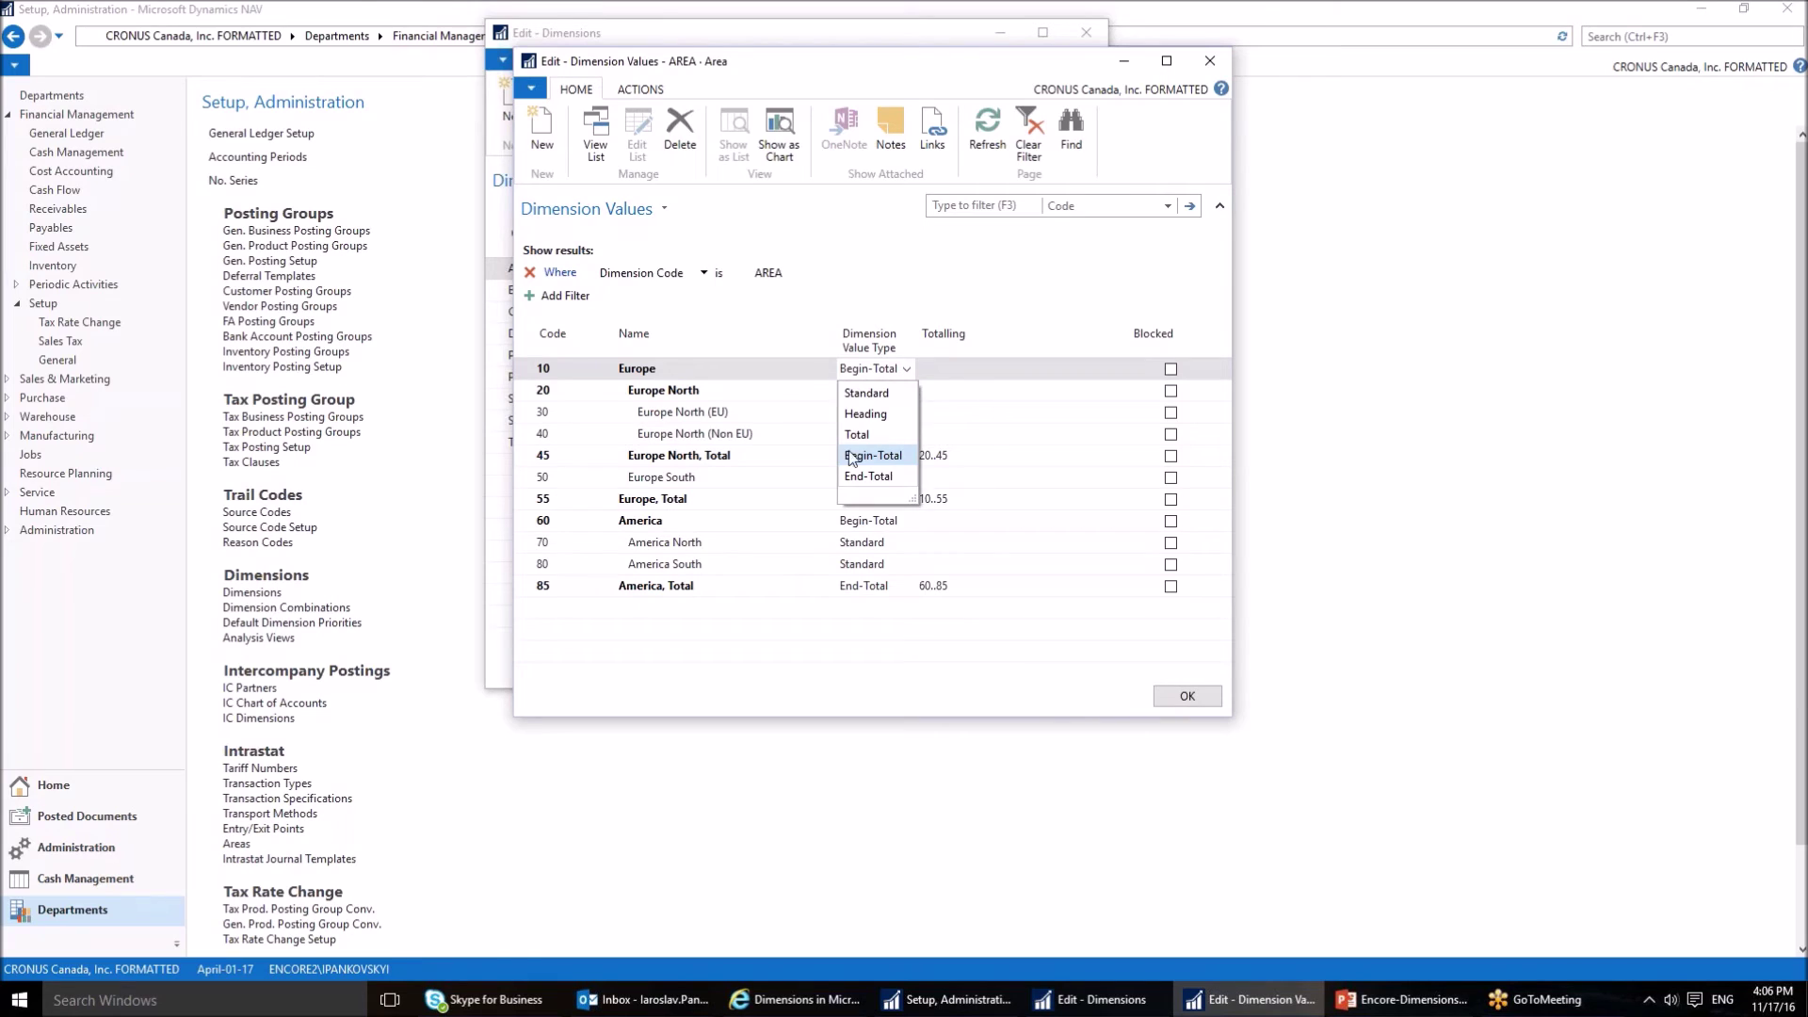
key("Escape")
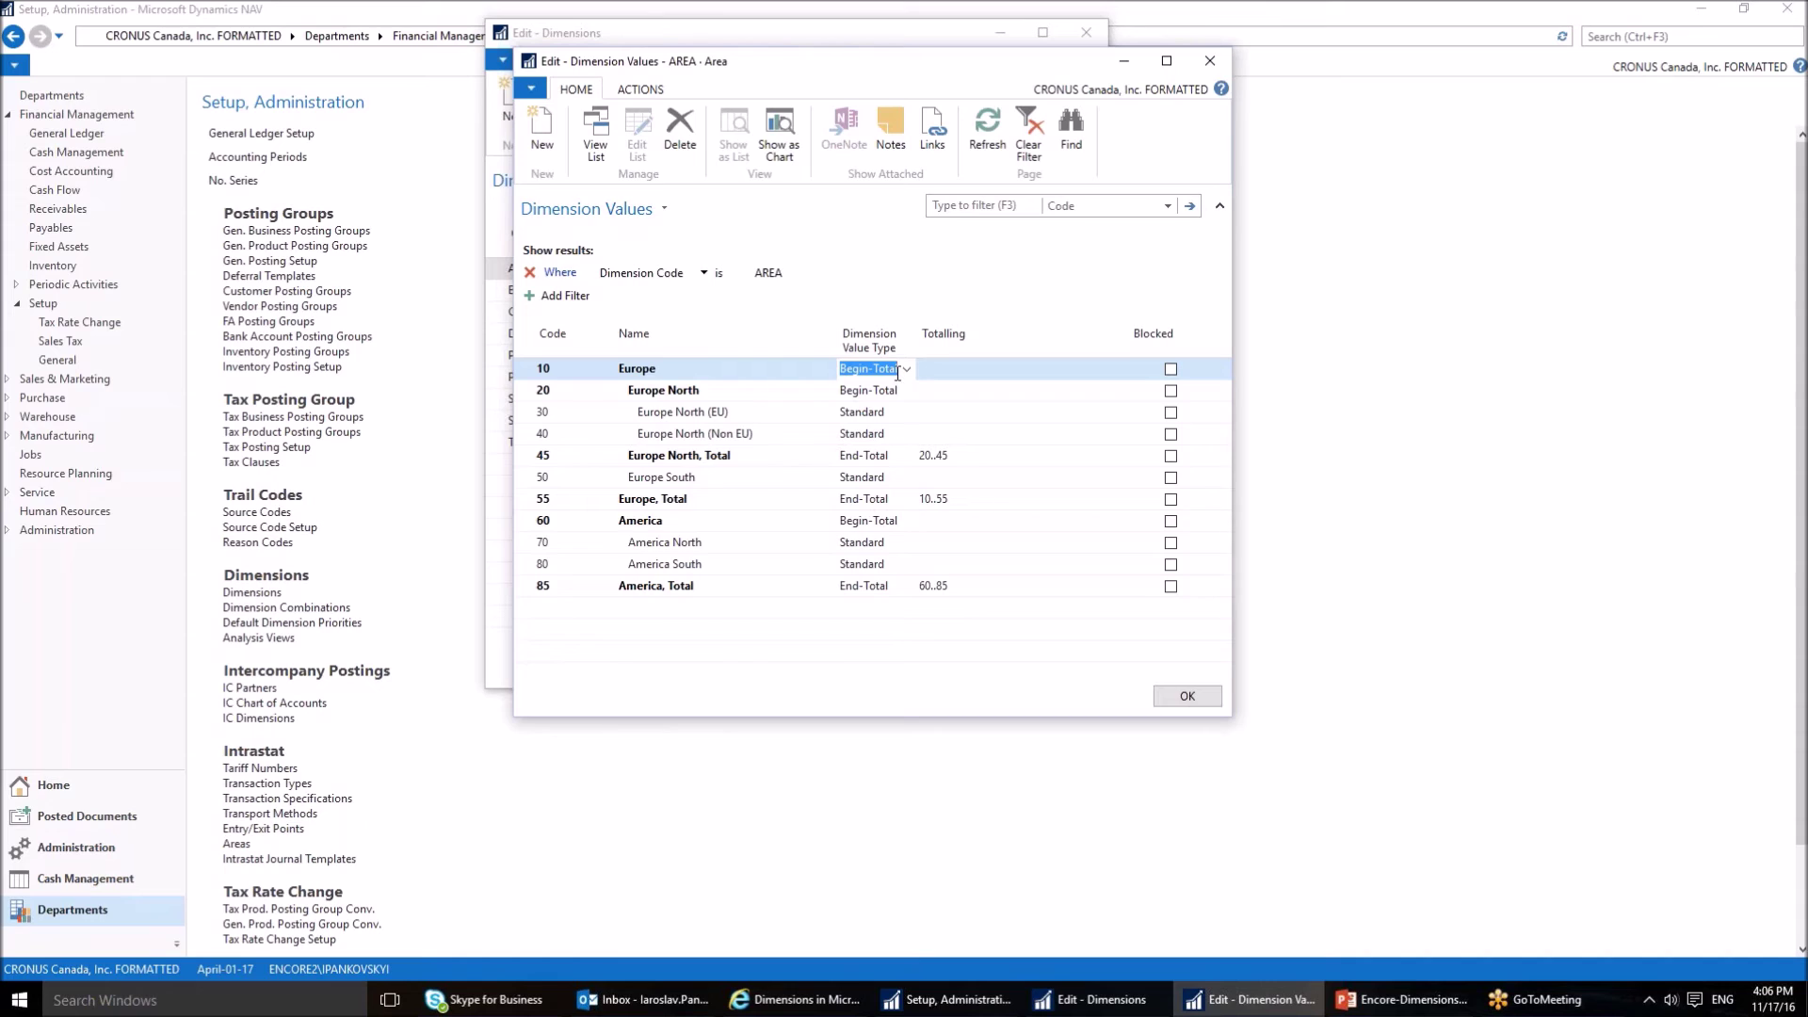
left_click(909, 504)
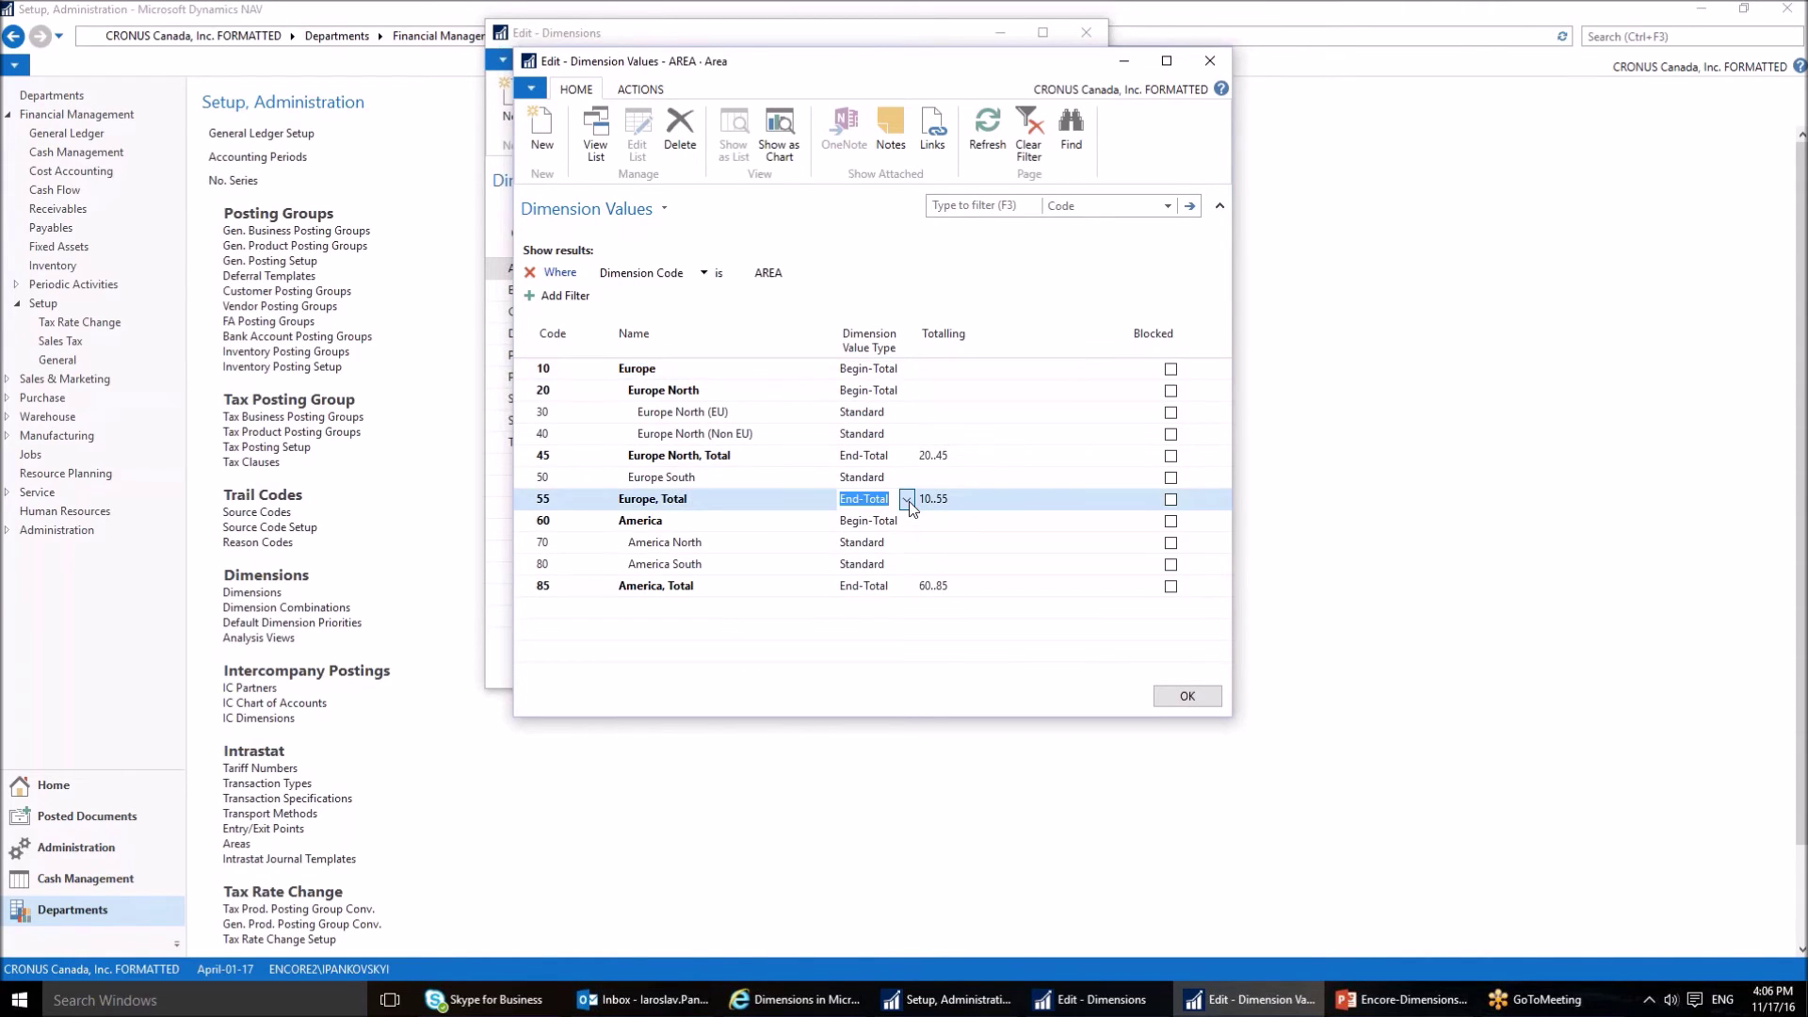
left_click(906, 500)
Step: Inspect the totalling range of Europe, Total against the codes of the lines it covers
left_click(955, 506)
left_click(958, 502)
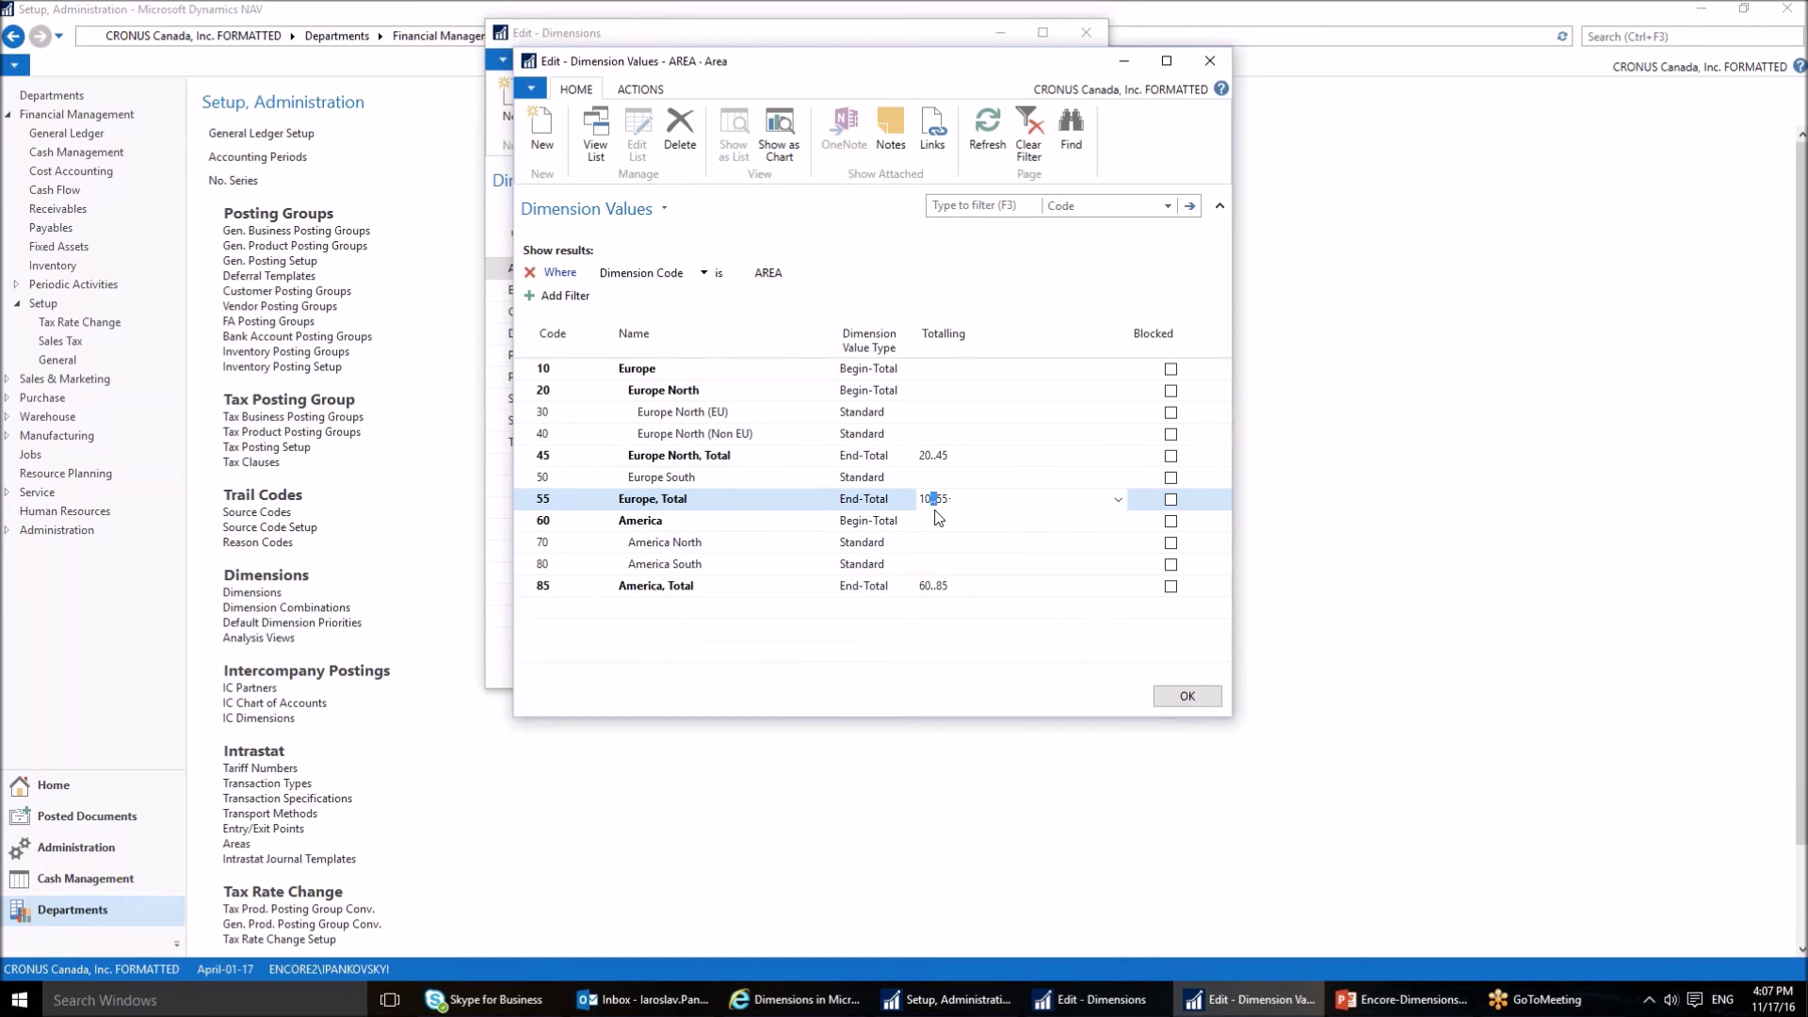
left_click_drag(928, 501, 952, 504)
left_click_drag(534, 375, 534, 503)
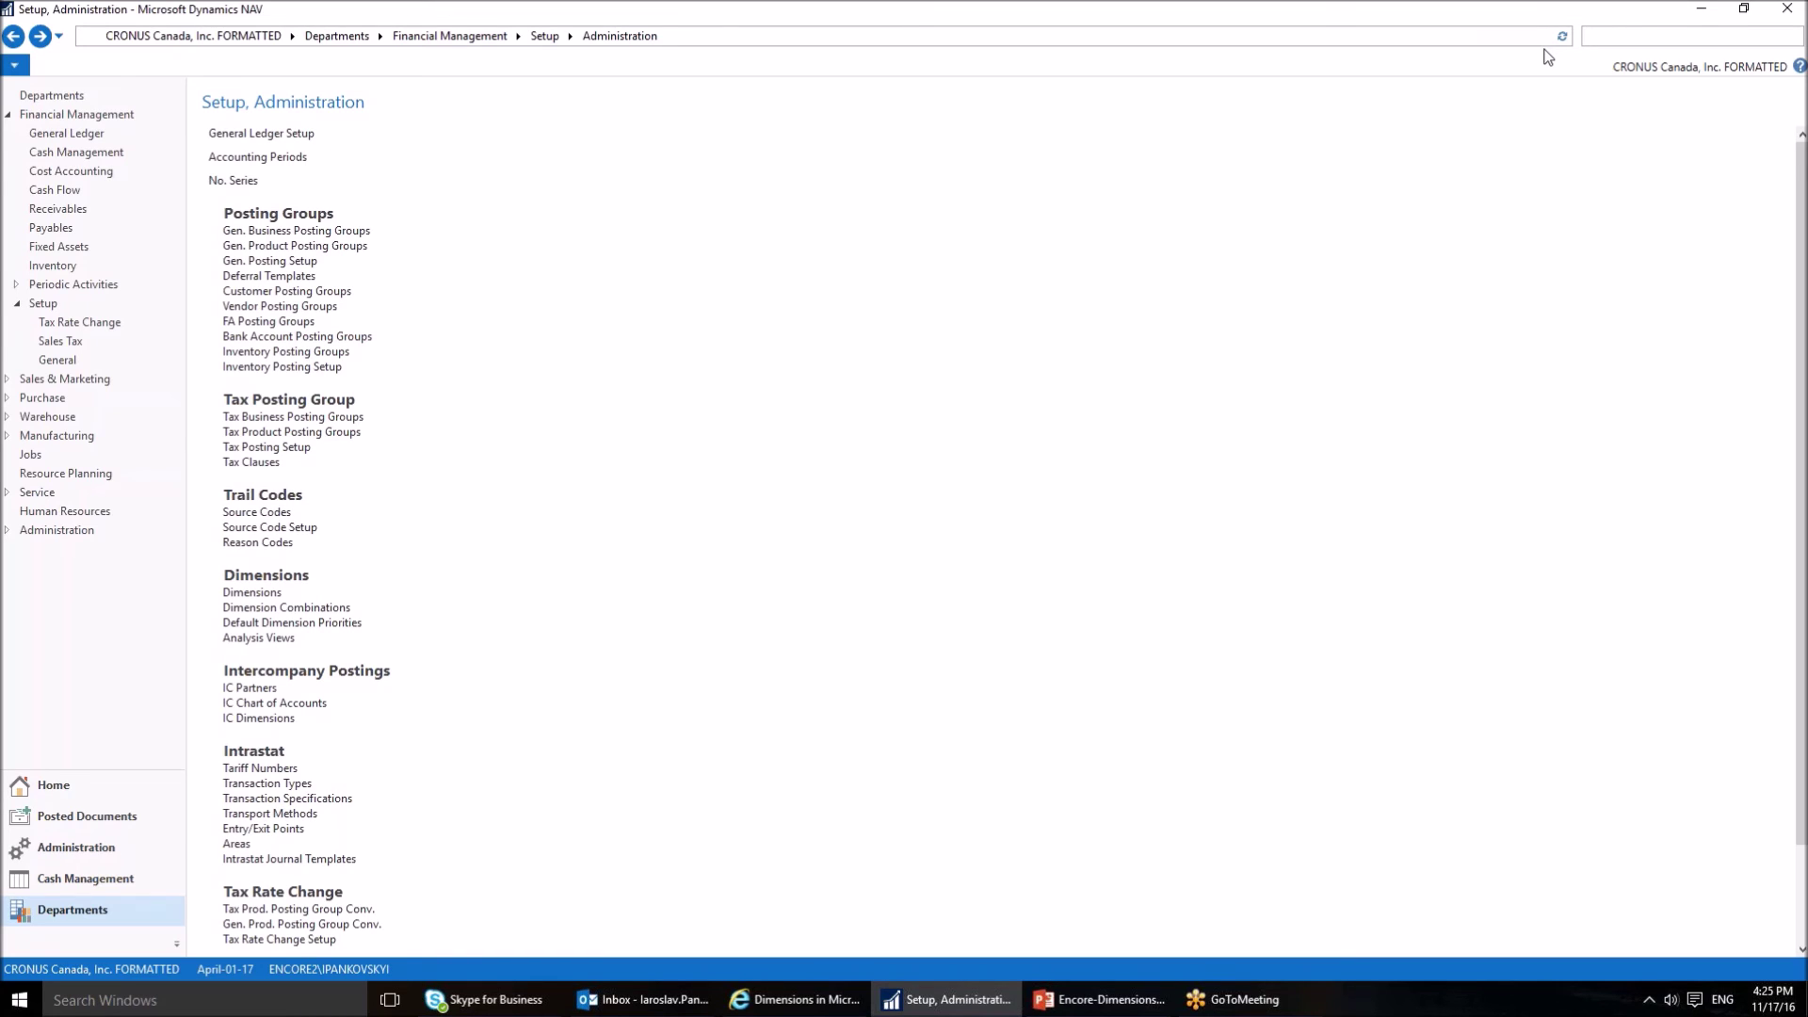
Step: Search for "gen led set", open General Ledger Setup from Financial Management/Setup and expand its Dimensions section
type("gen led set")
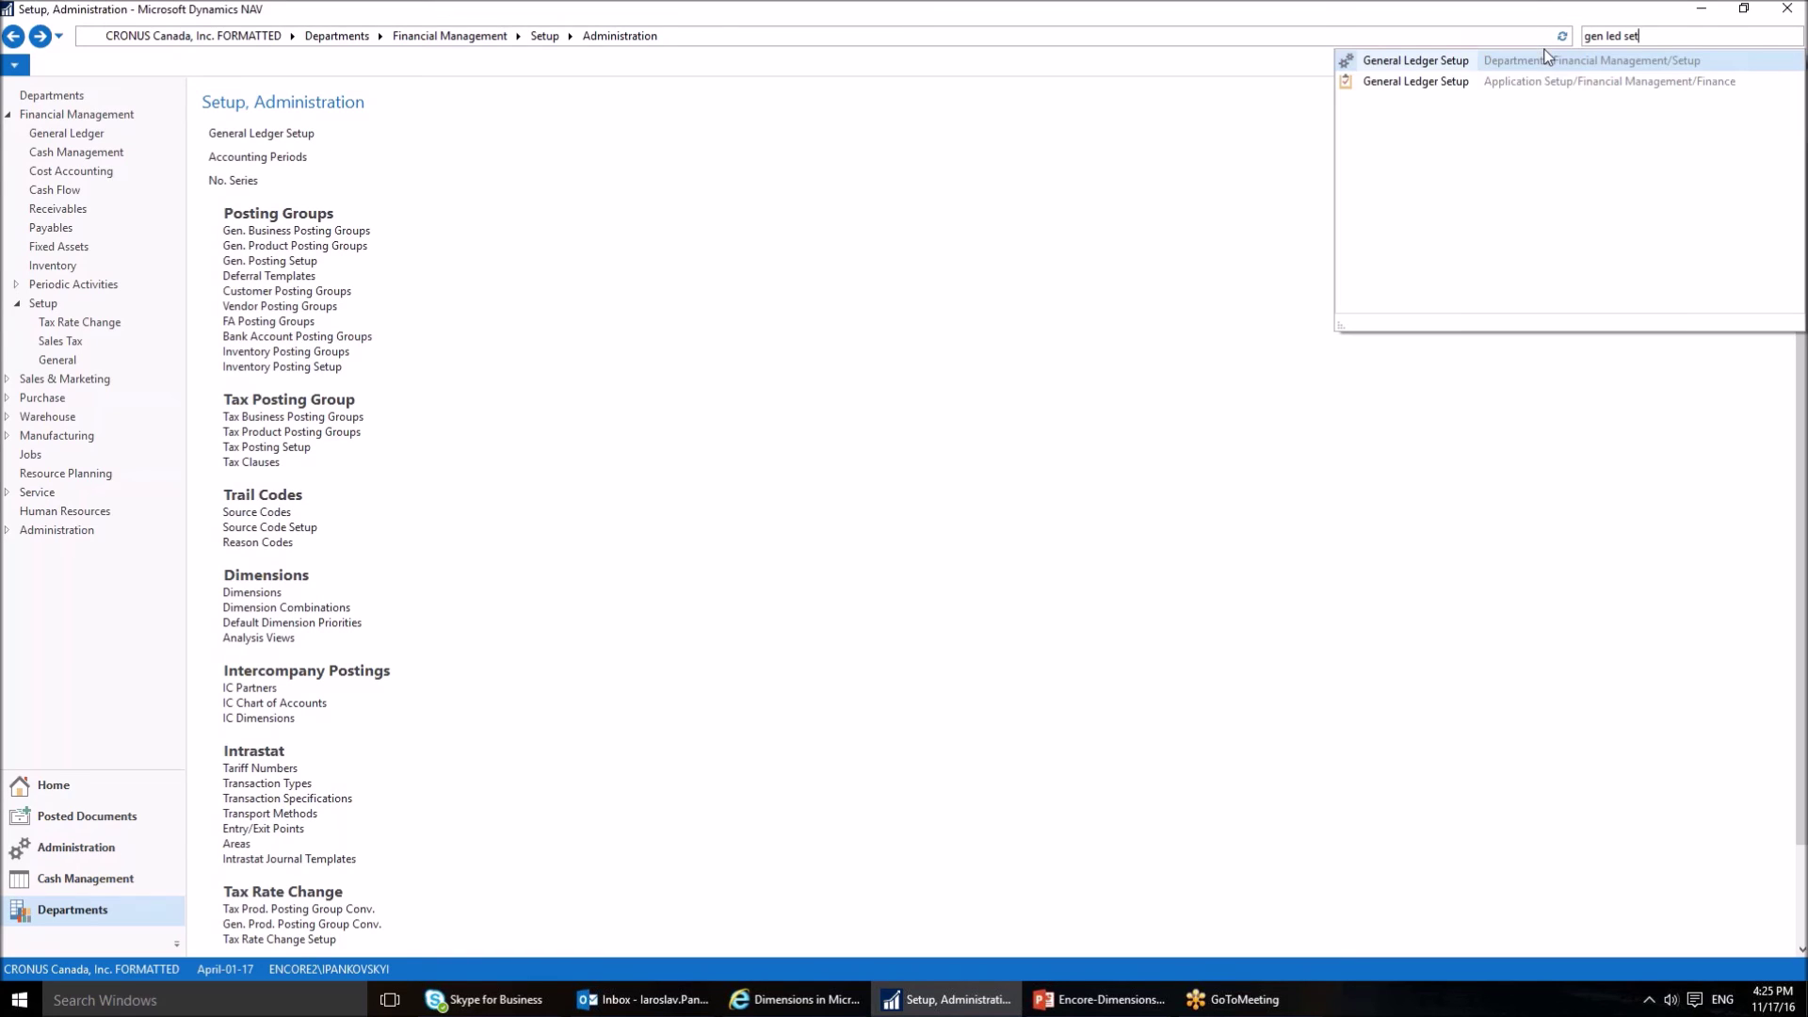
left_click(1415, 60)
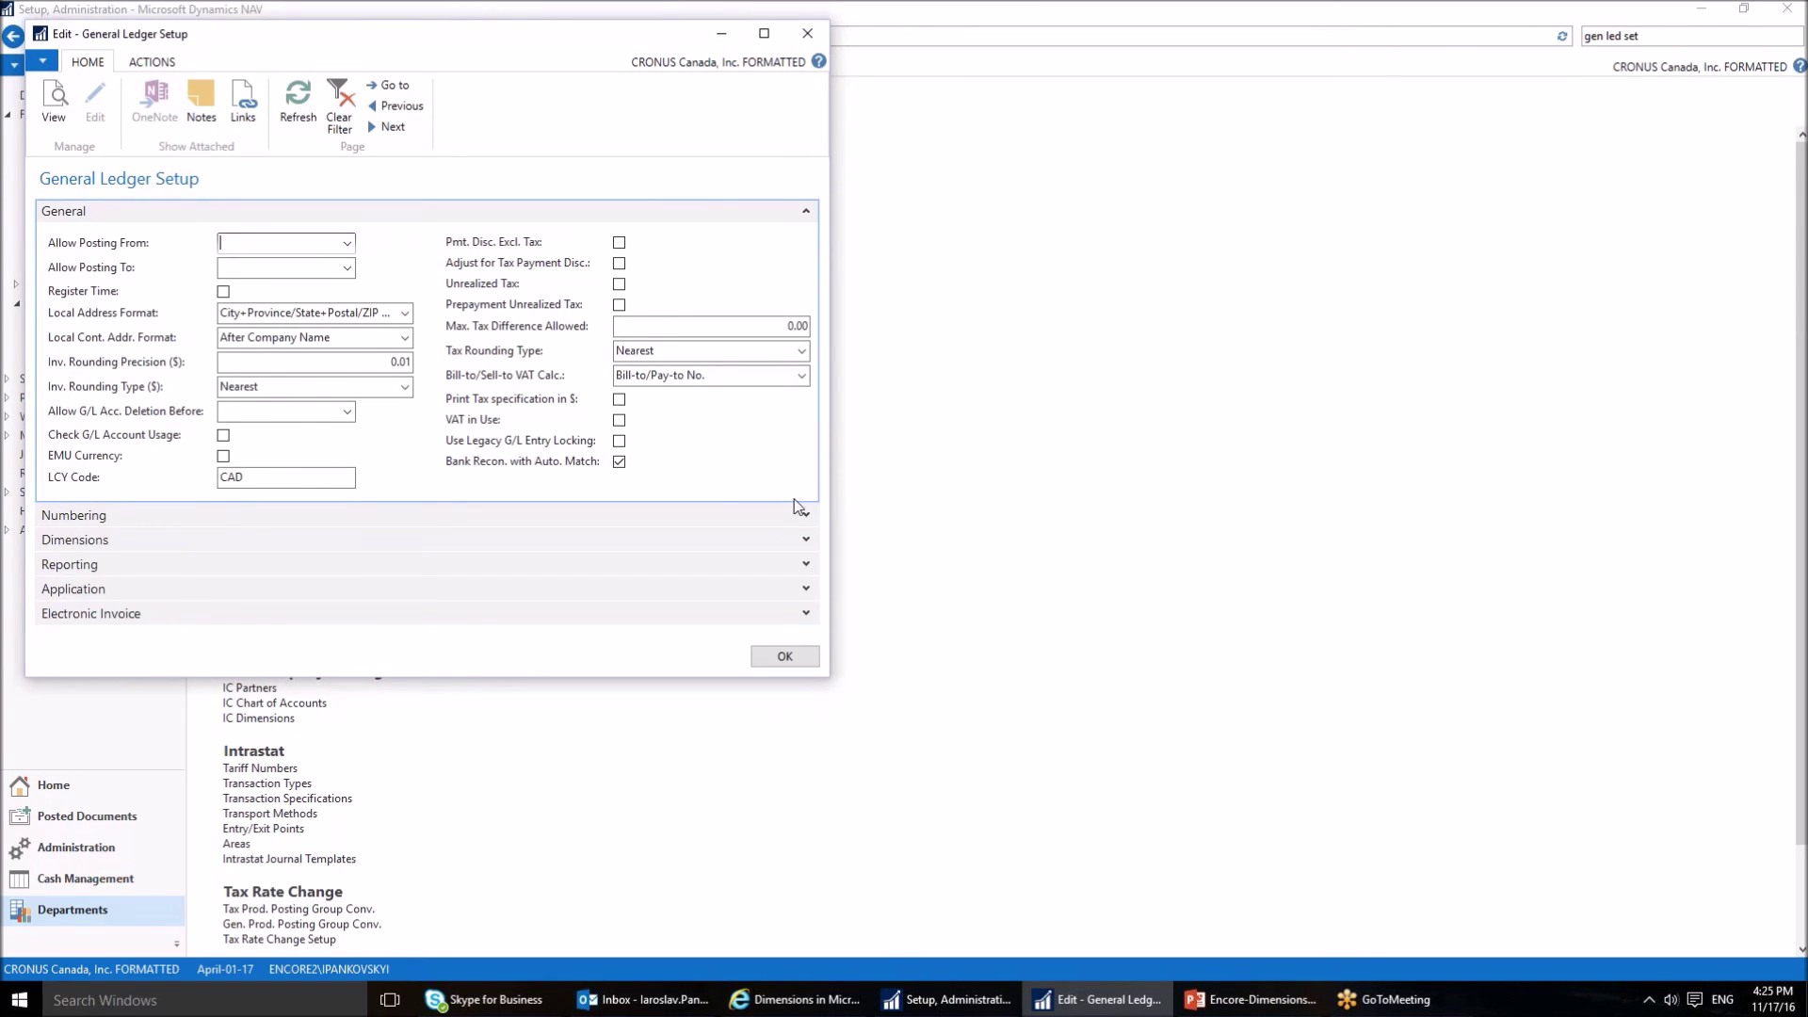
left_click(670, 548)
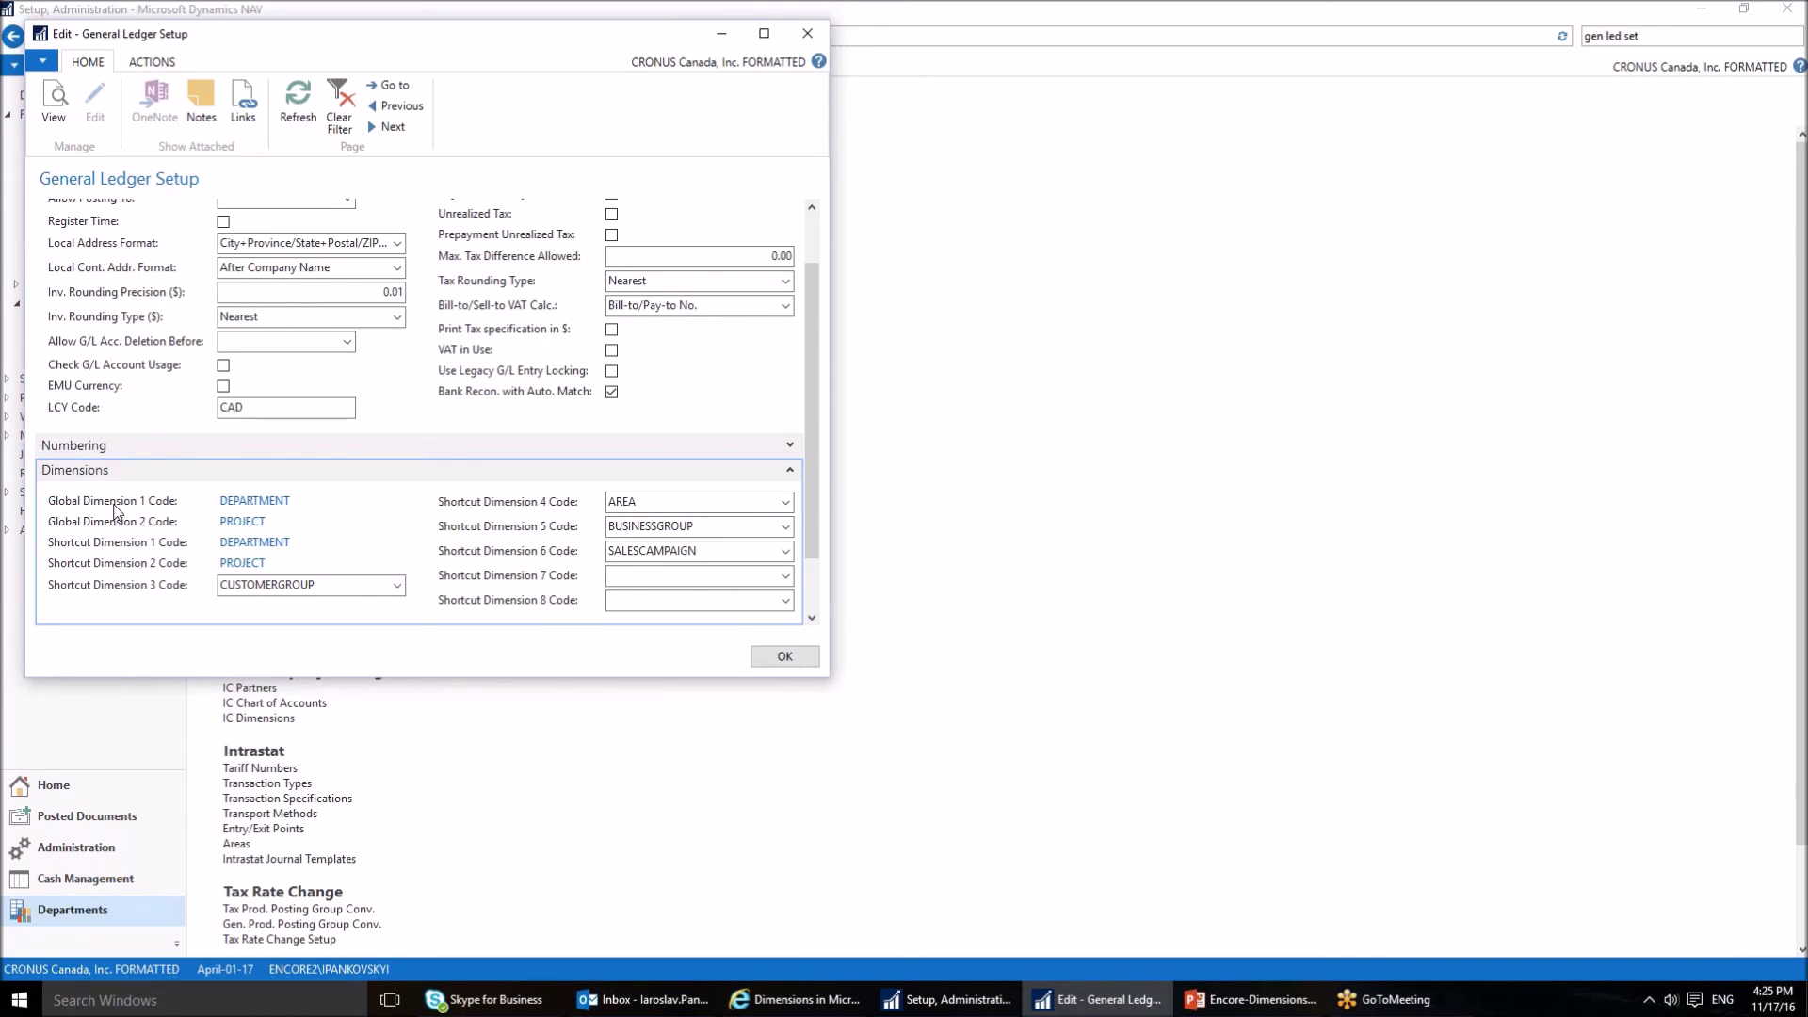
Step: Clear the Shortcut Dimension 4 Code in General Ledger Setup, dismissing the suggested dimensions
double_click(657, 501)
key("Delete")
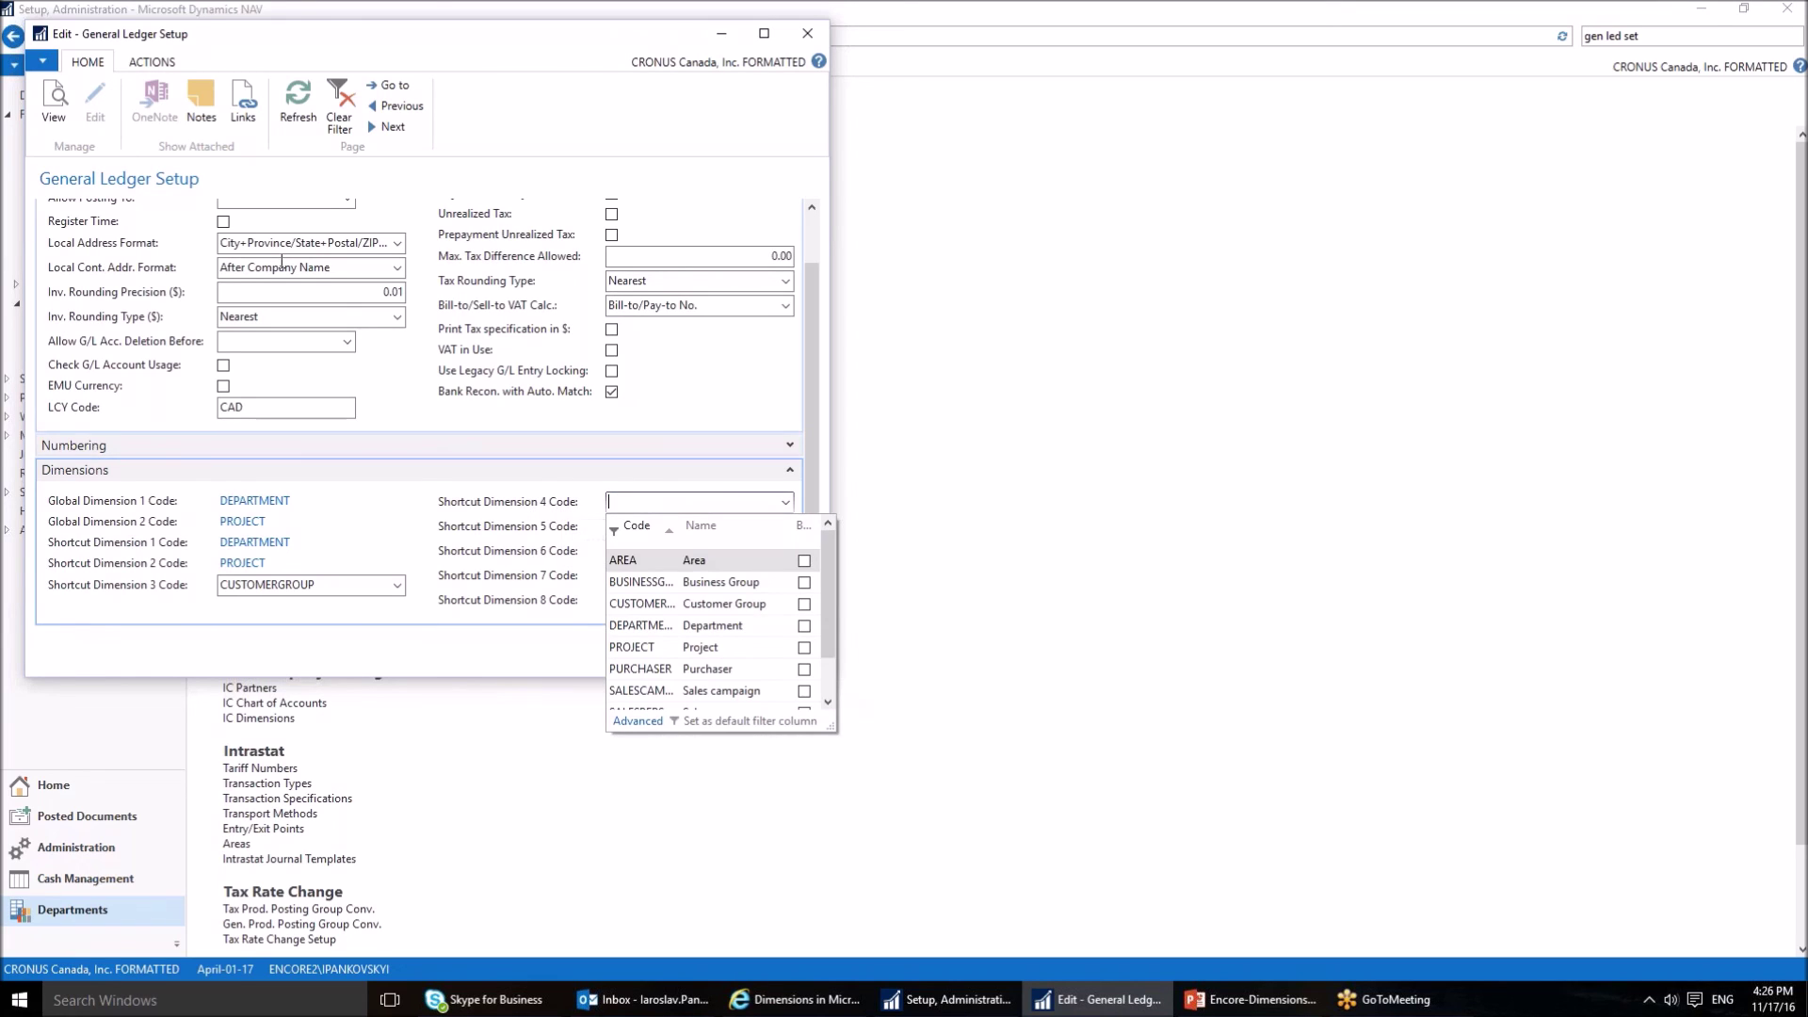
key("Escape")
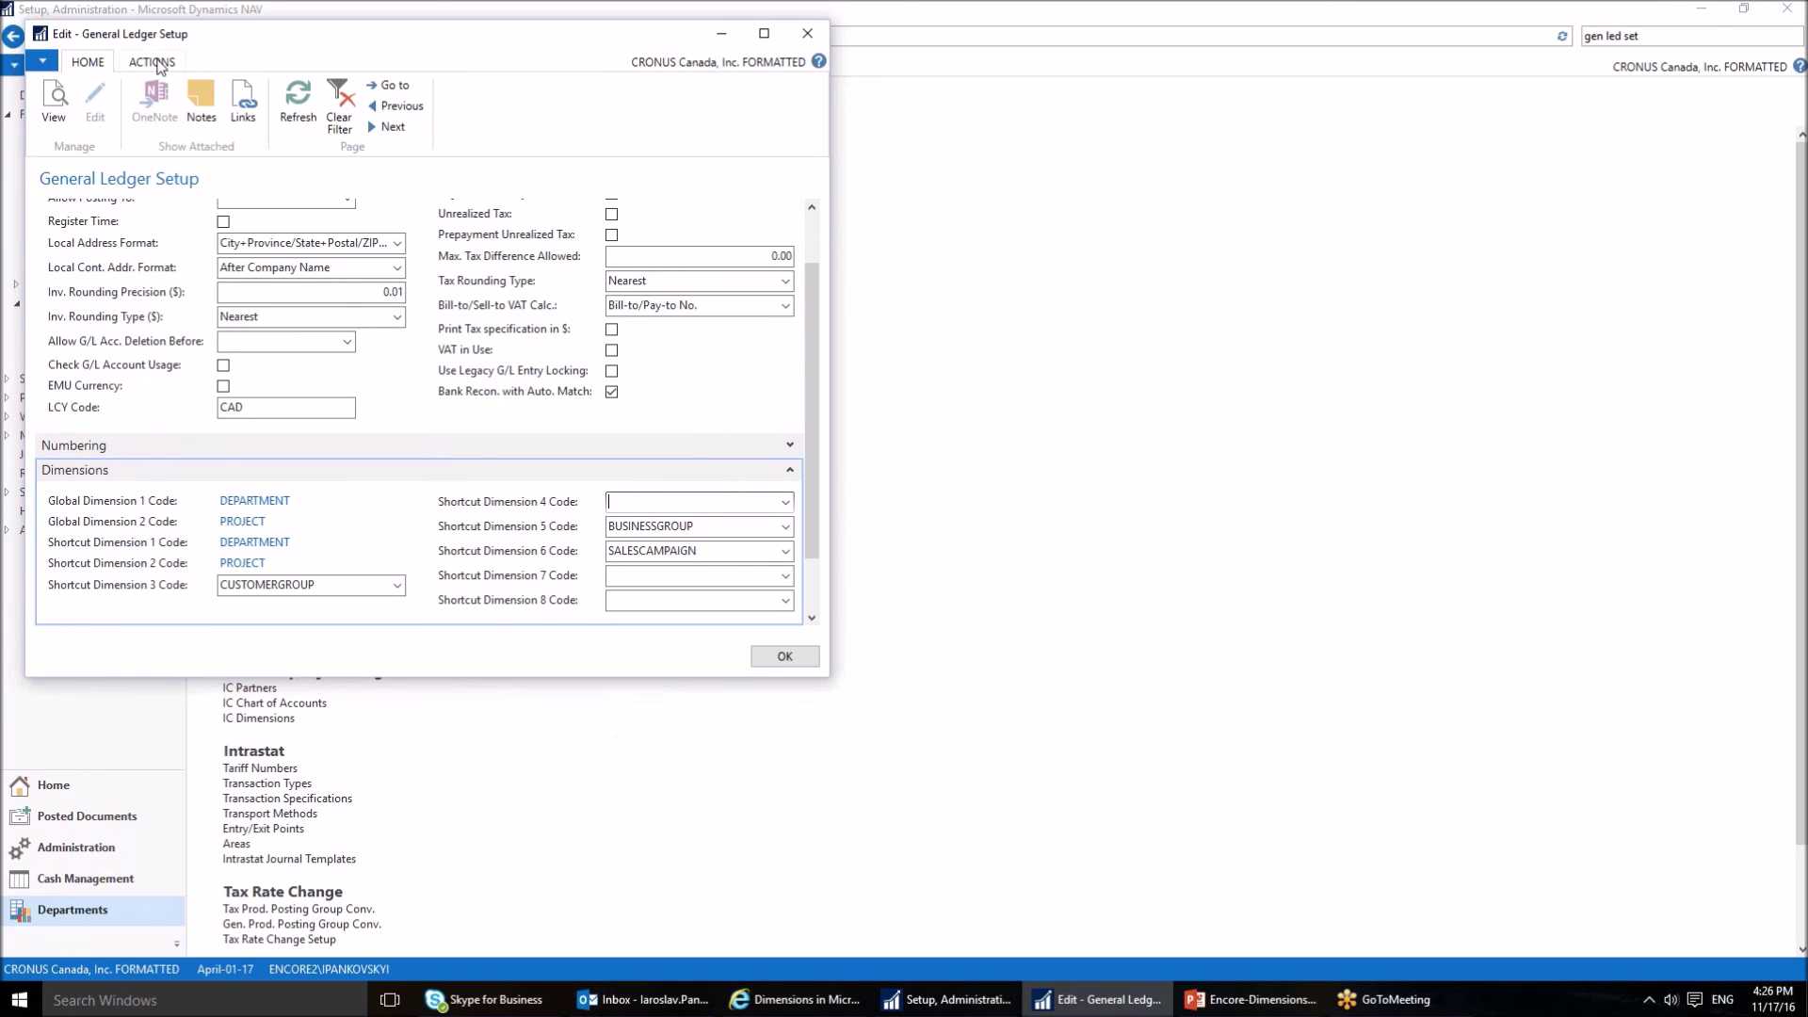
Step: Change Global Dimension 1 Code to AREA using Change Global Dimensions, confirm the change and close General Ledger Setup
left_click(154, 62)
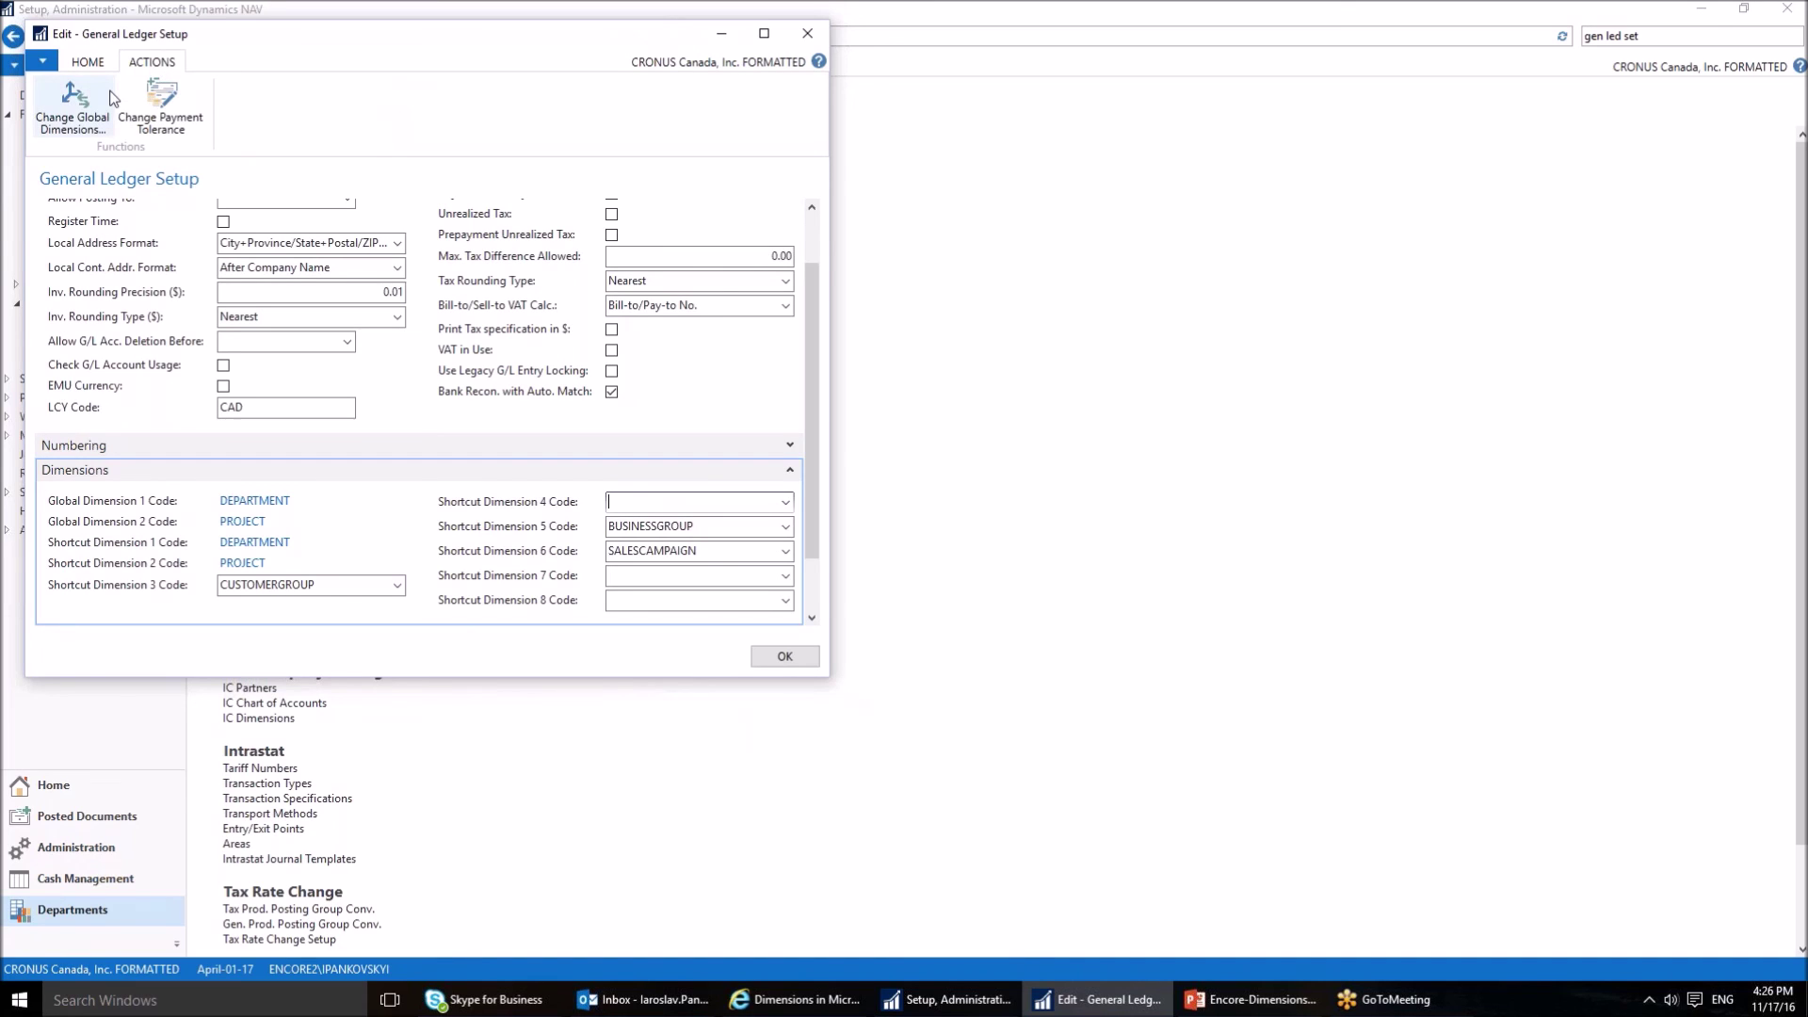
left_click(87, 120)
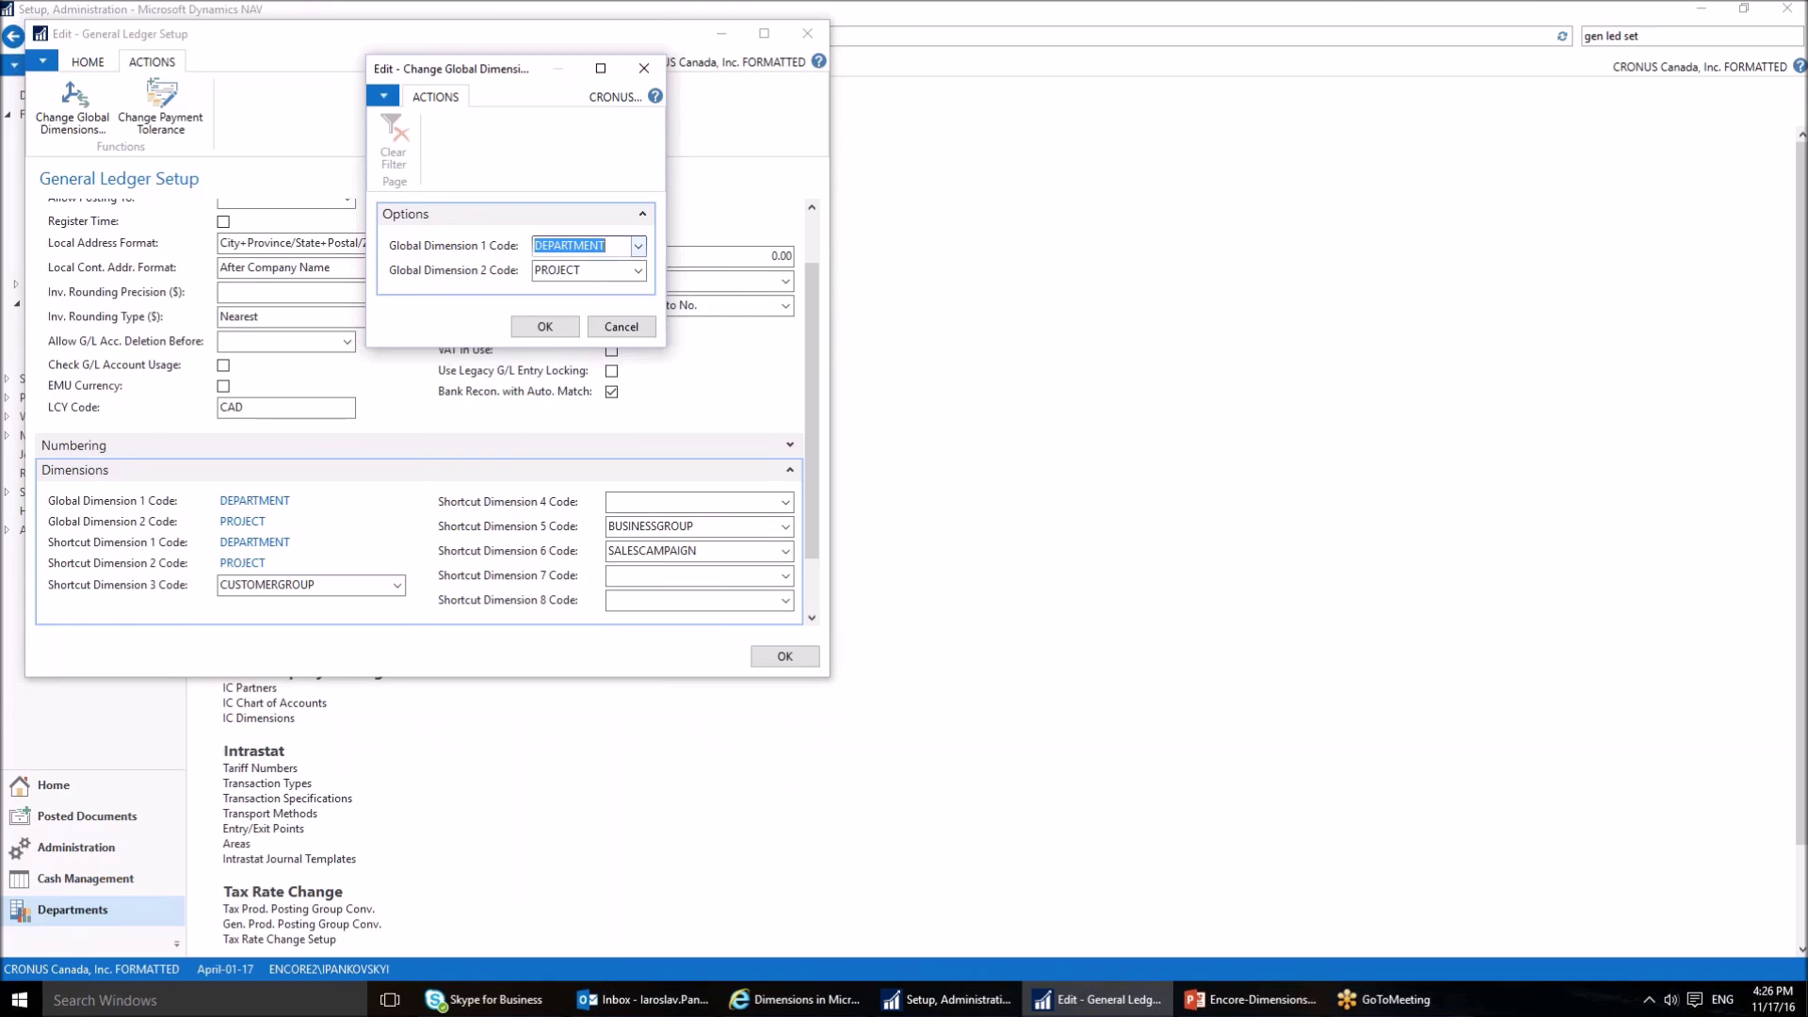
left_click(637, 246)
left_click(566, 301)
left_click(564, 324)
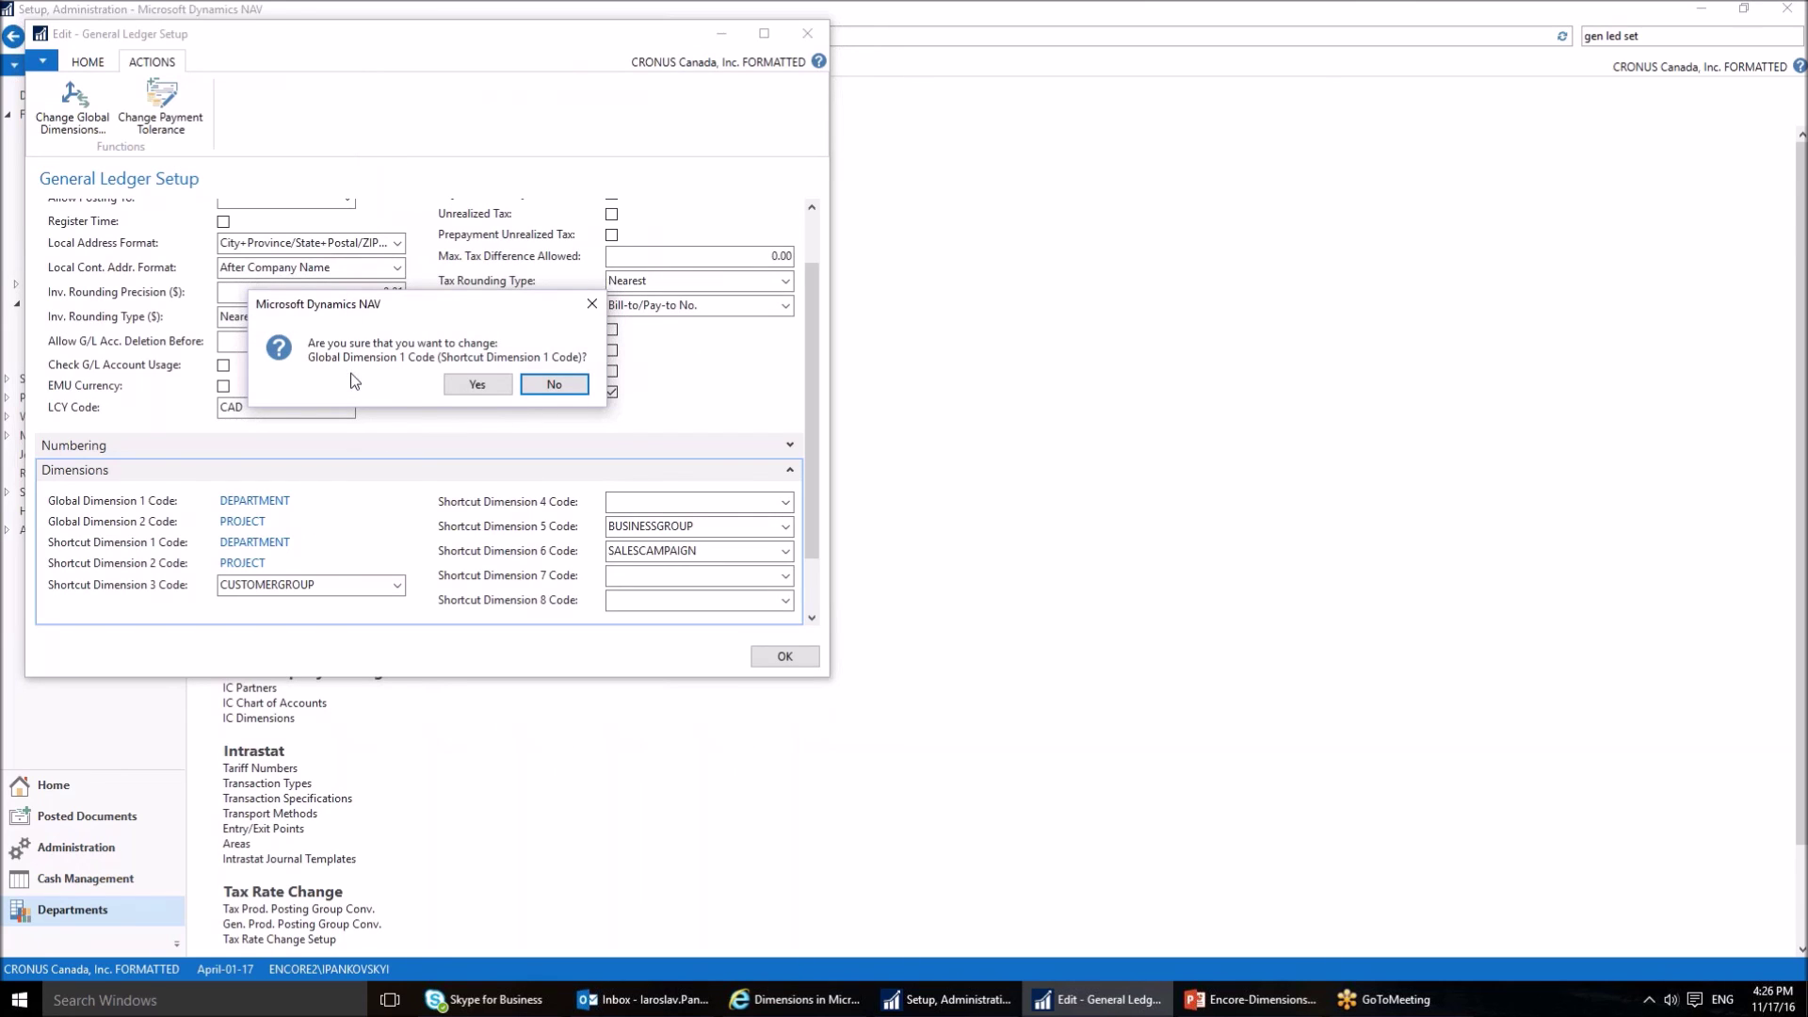
left_click(482, 384)
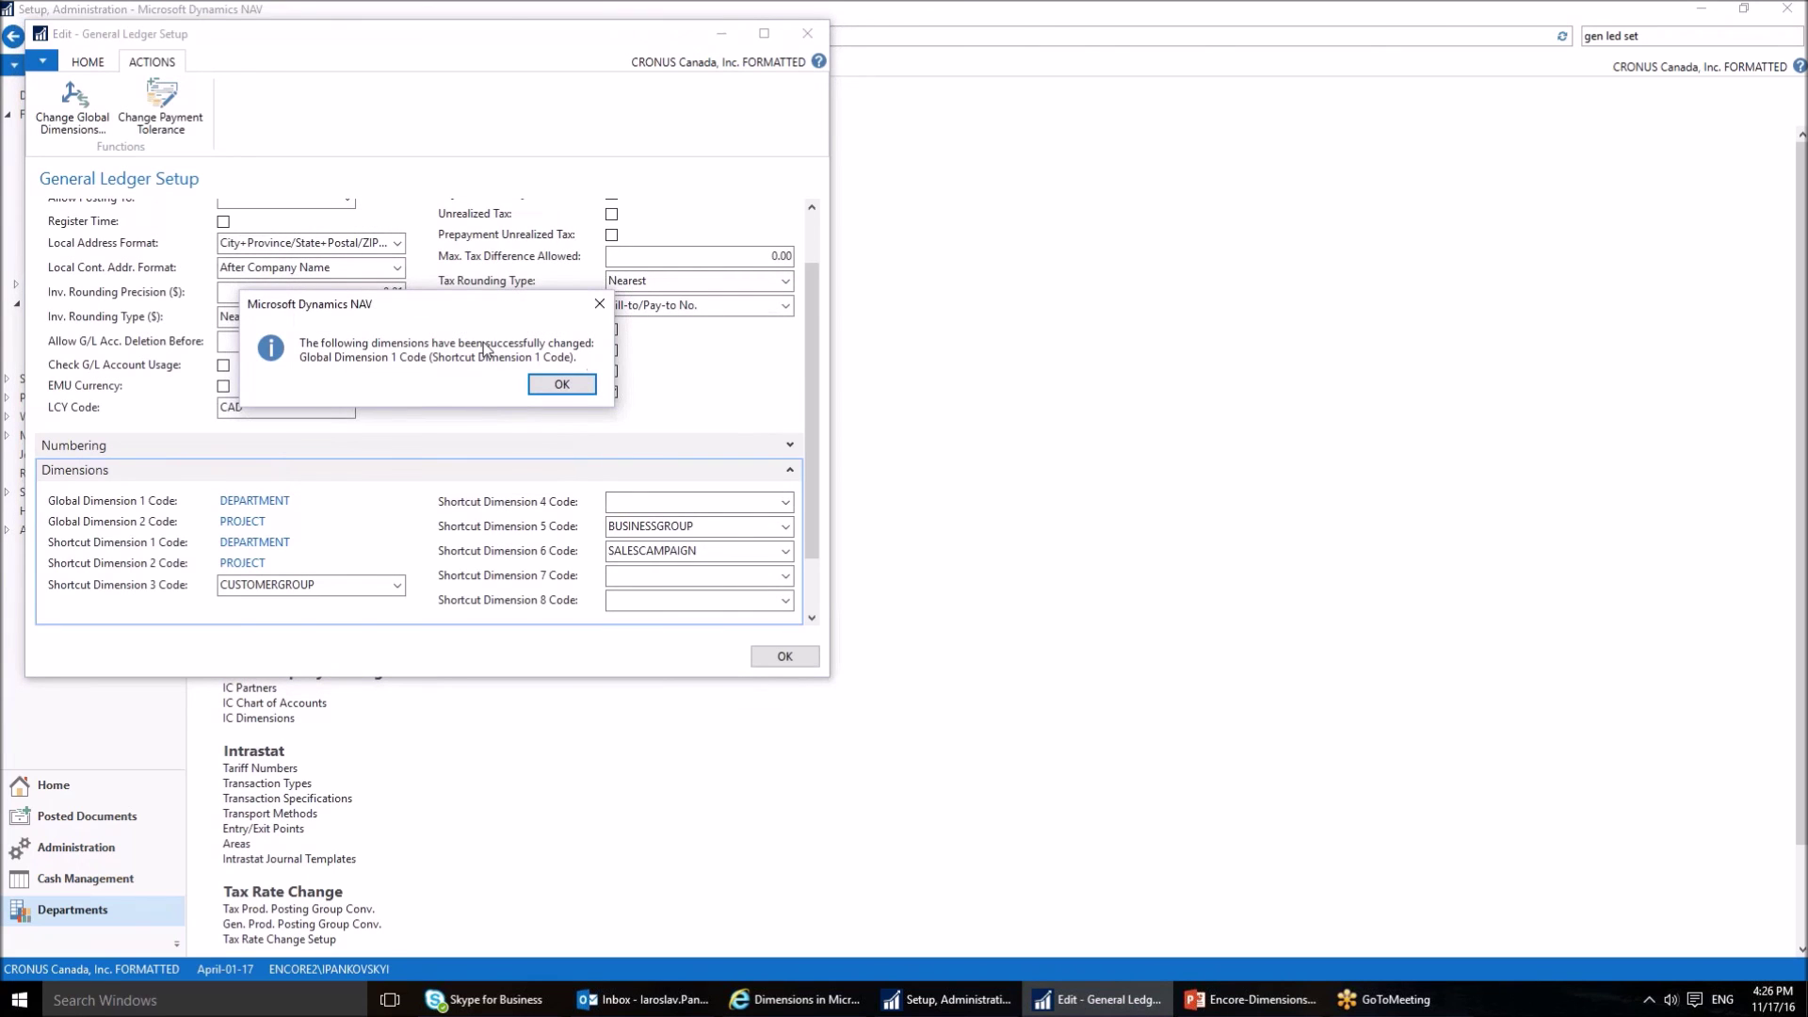
left_click(584, 389)
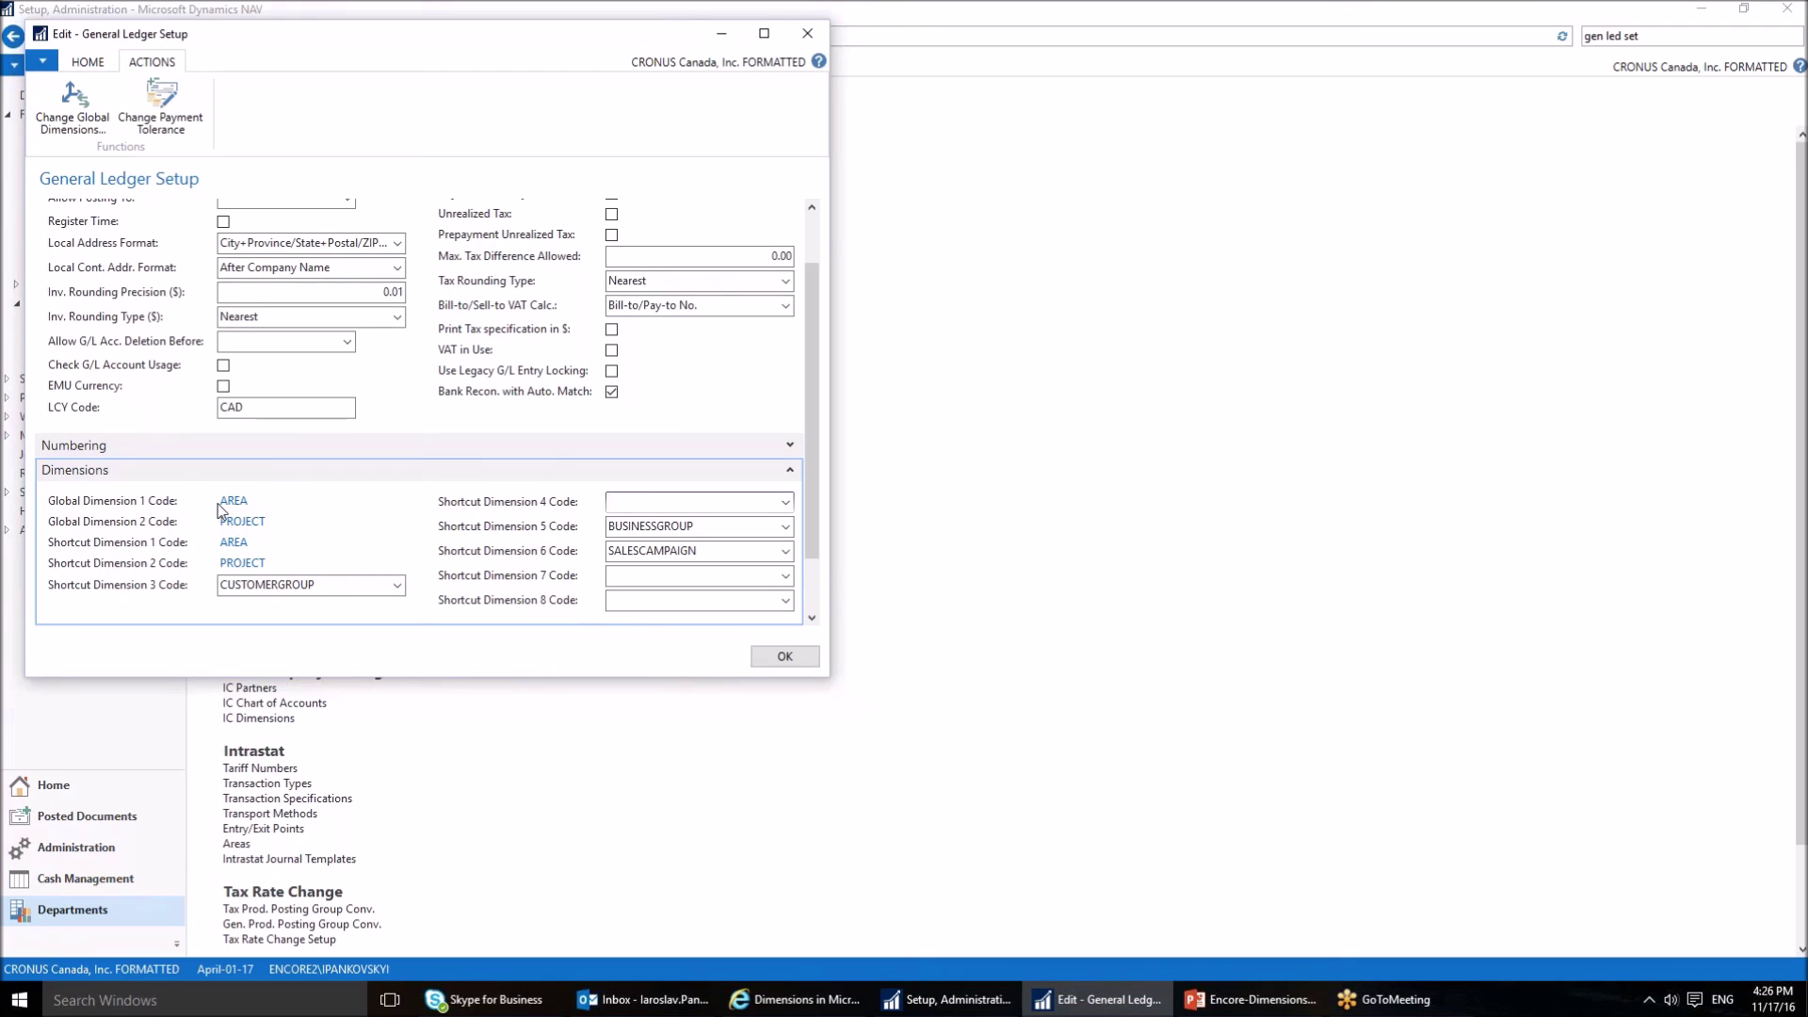
left_click(780, 658)
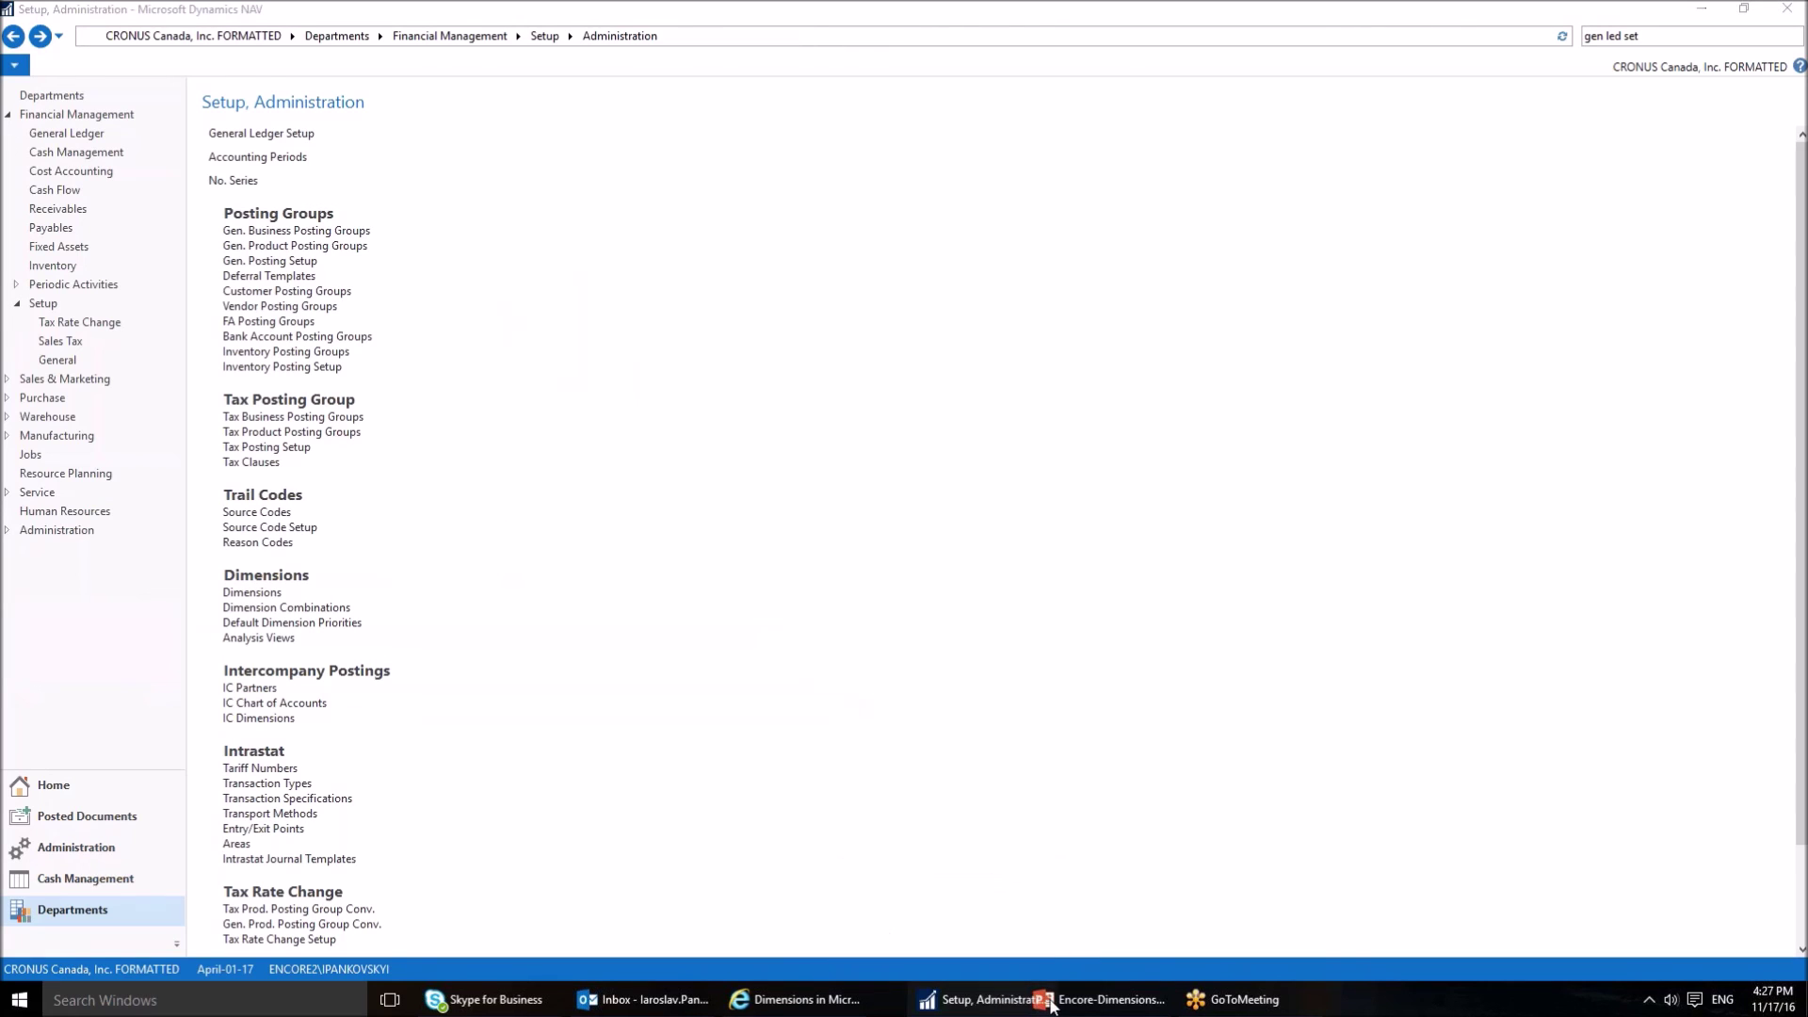
Step: Switch to the Encore-Dimensions-2 presentation in PowerPoint and on to Internet Explorer, opening the Contact page of the Encore website
left_click(1064, 999)
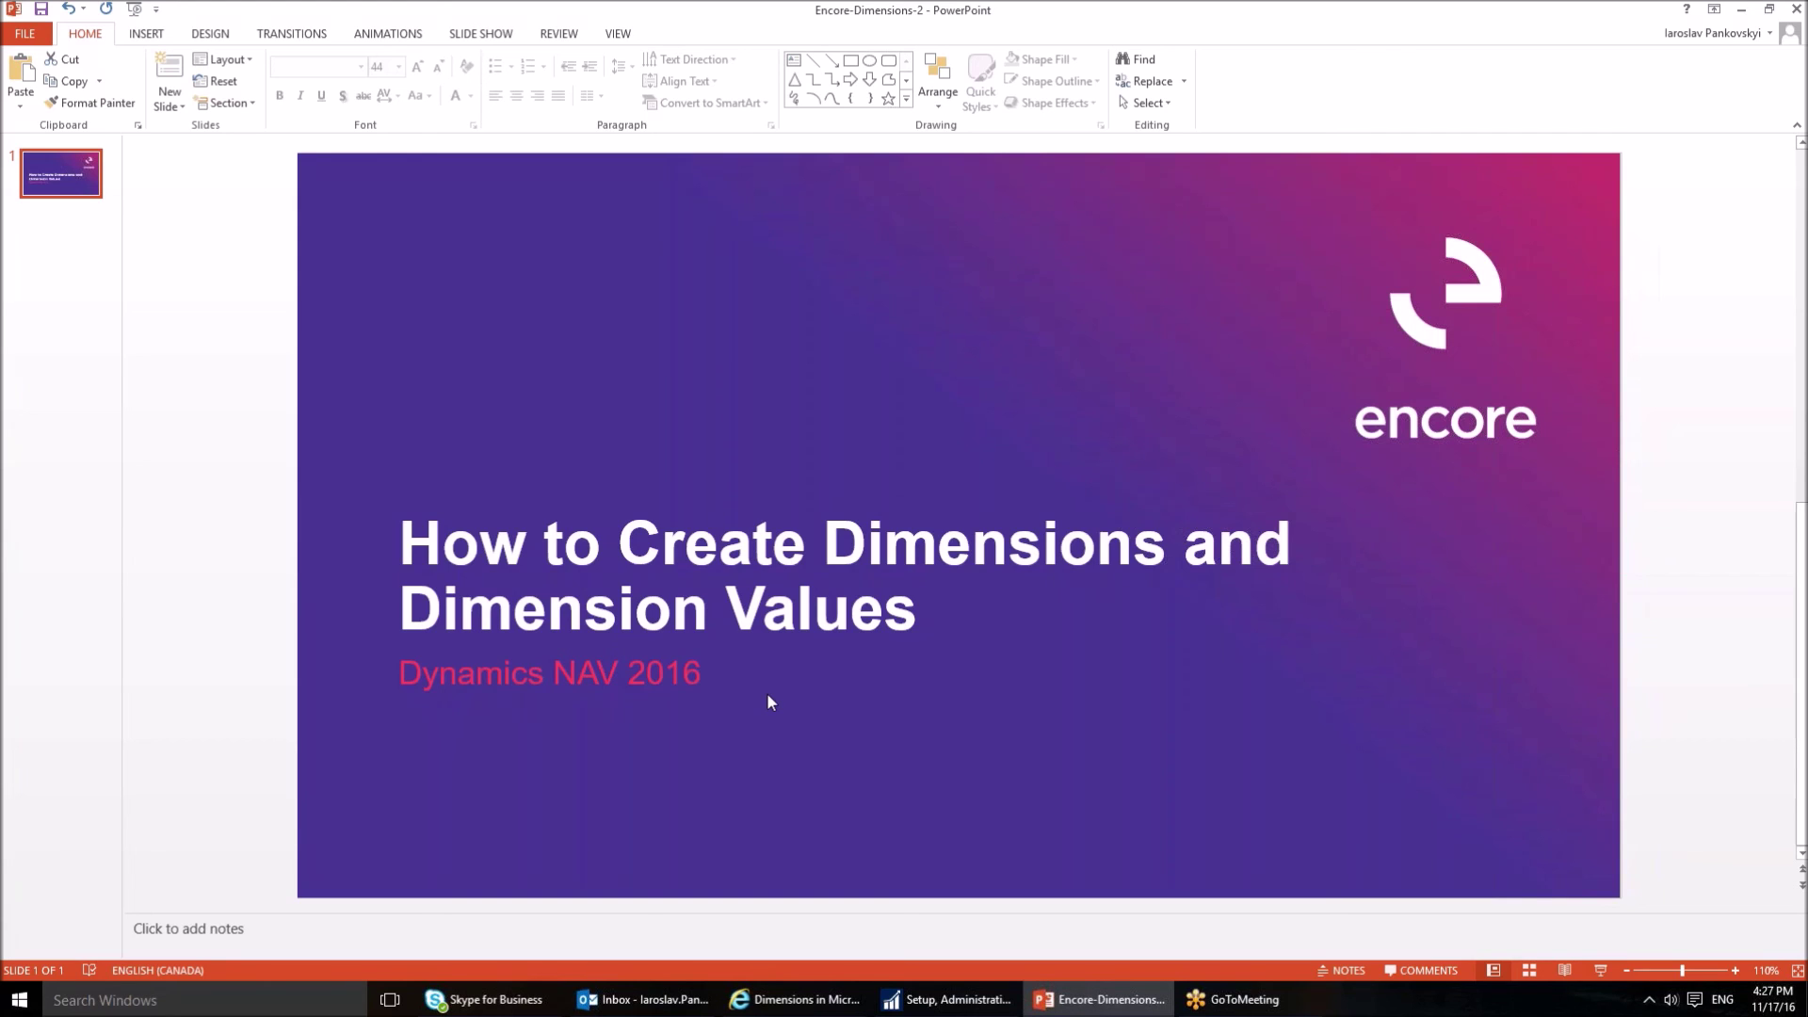
key("alt+Tab")
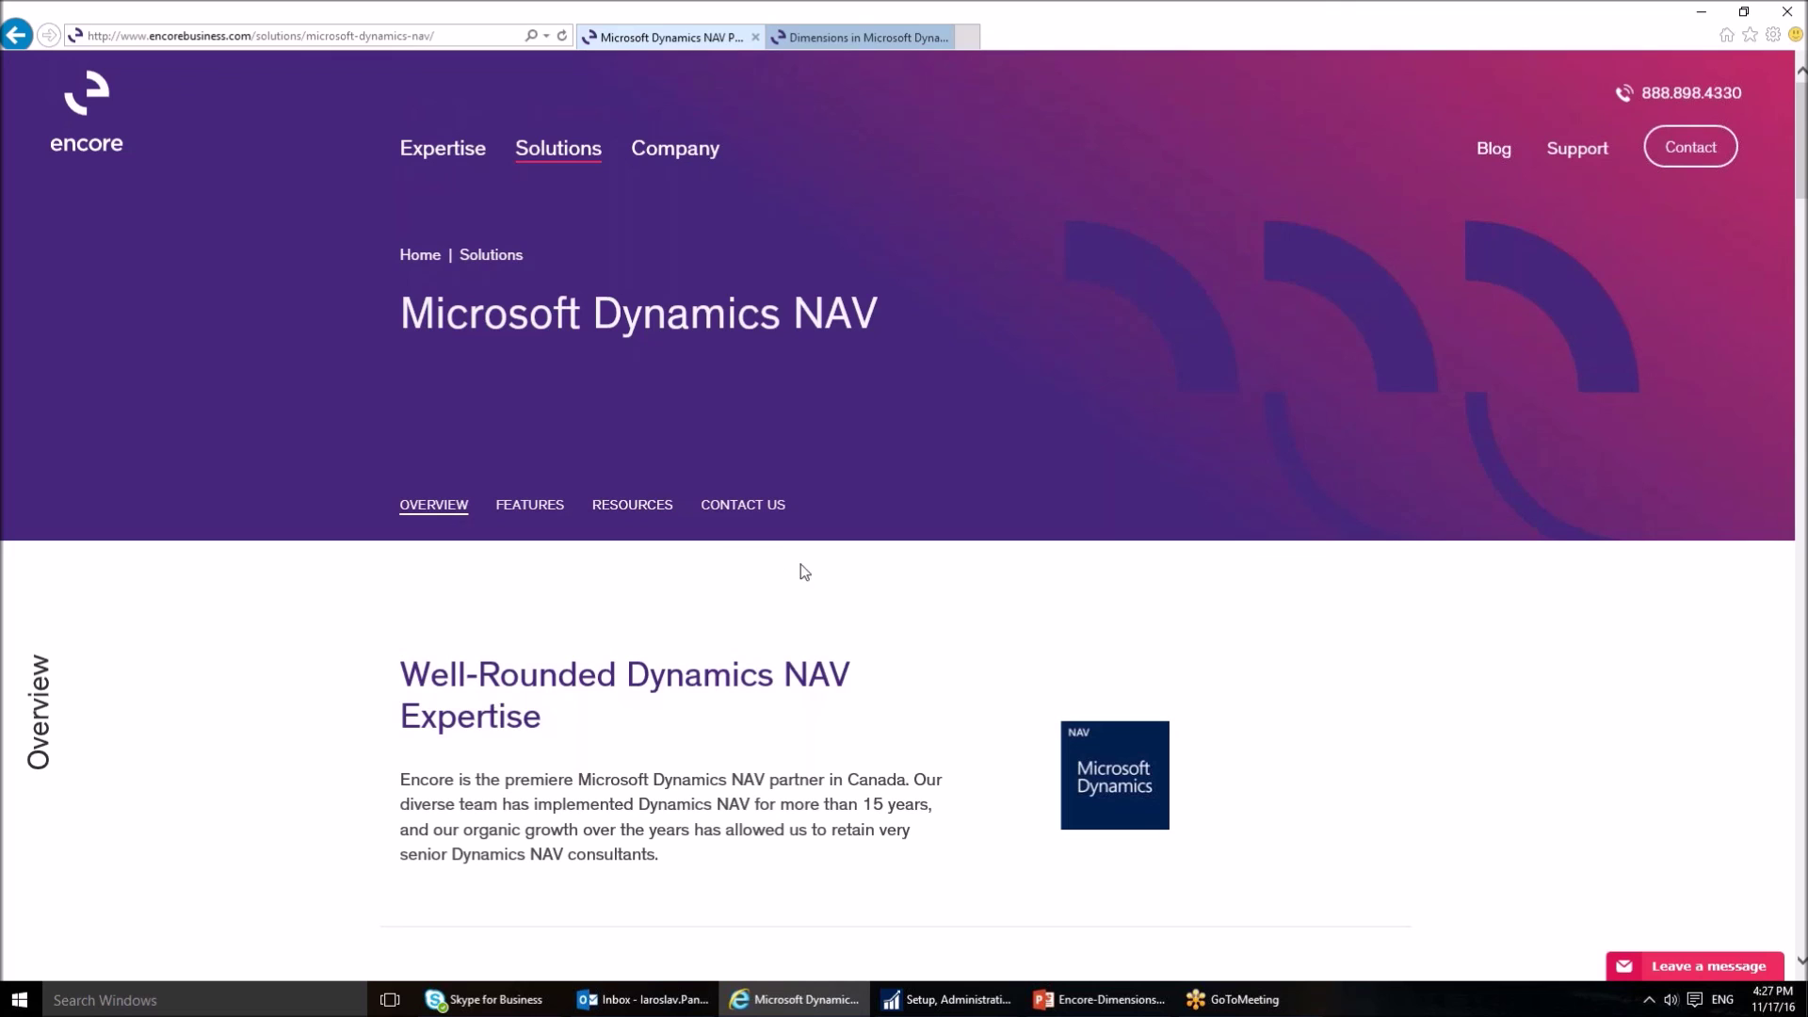
left_click(1690, 150)
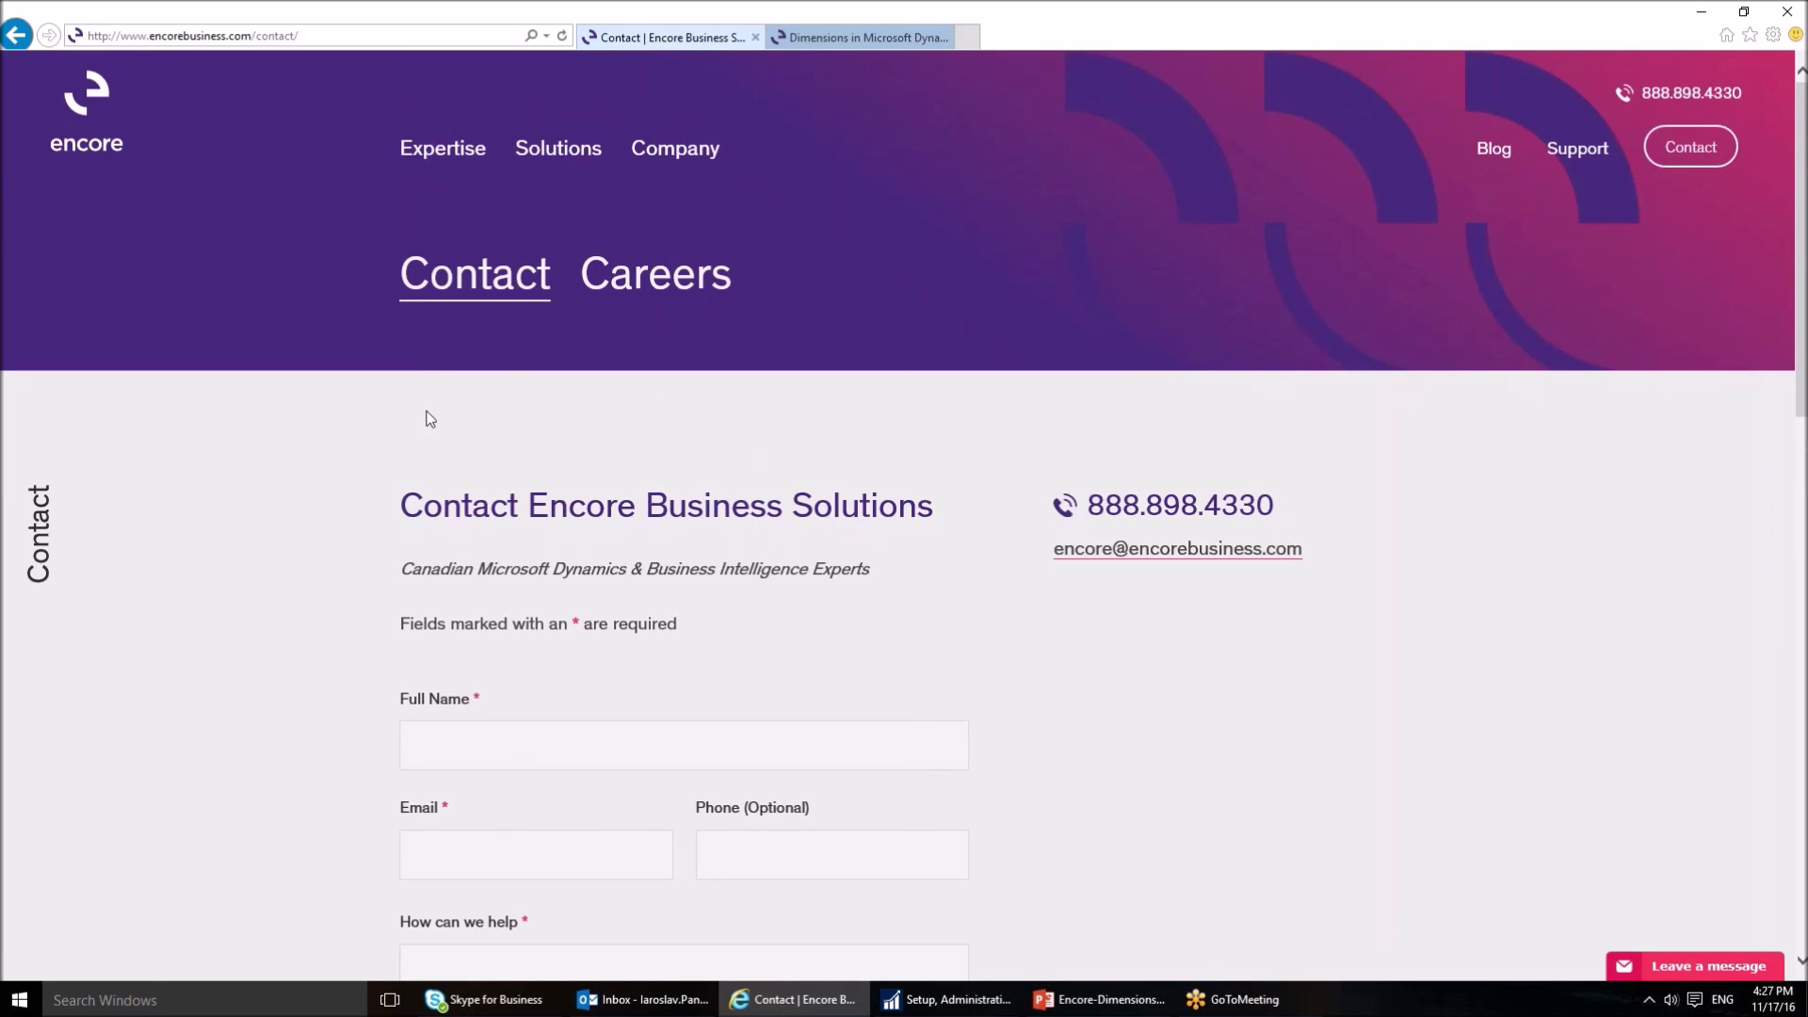
left_click(347, 36)
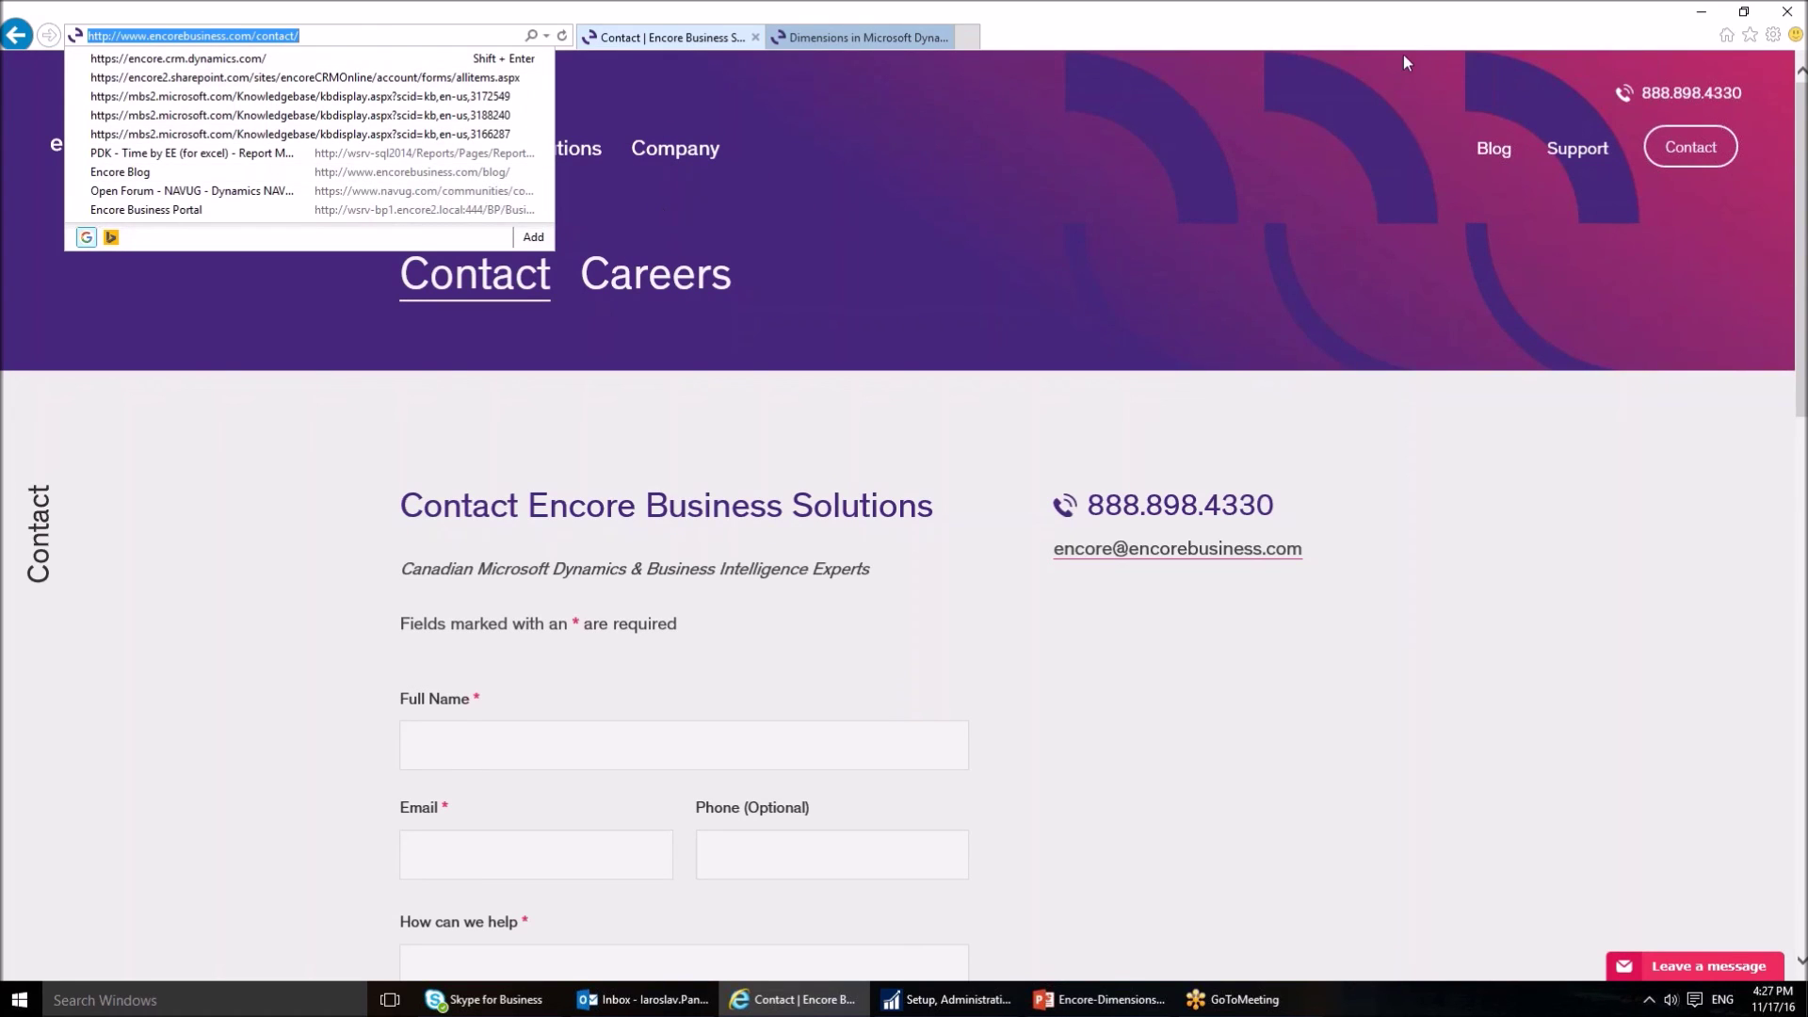
left_click(1475, 33)
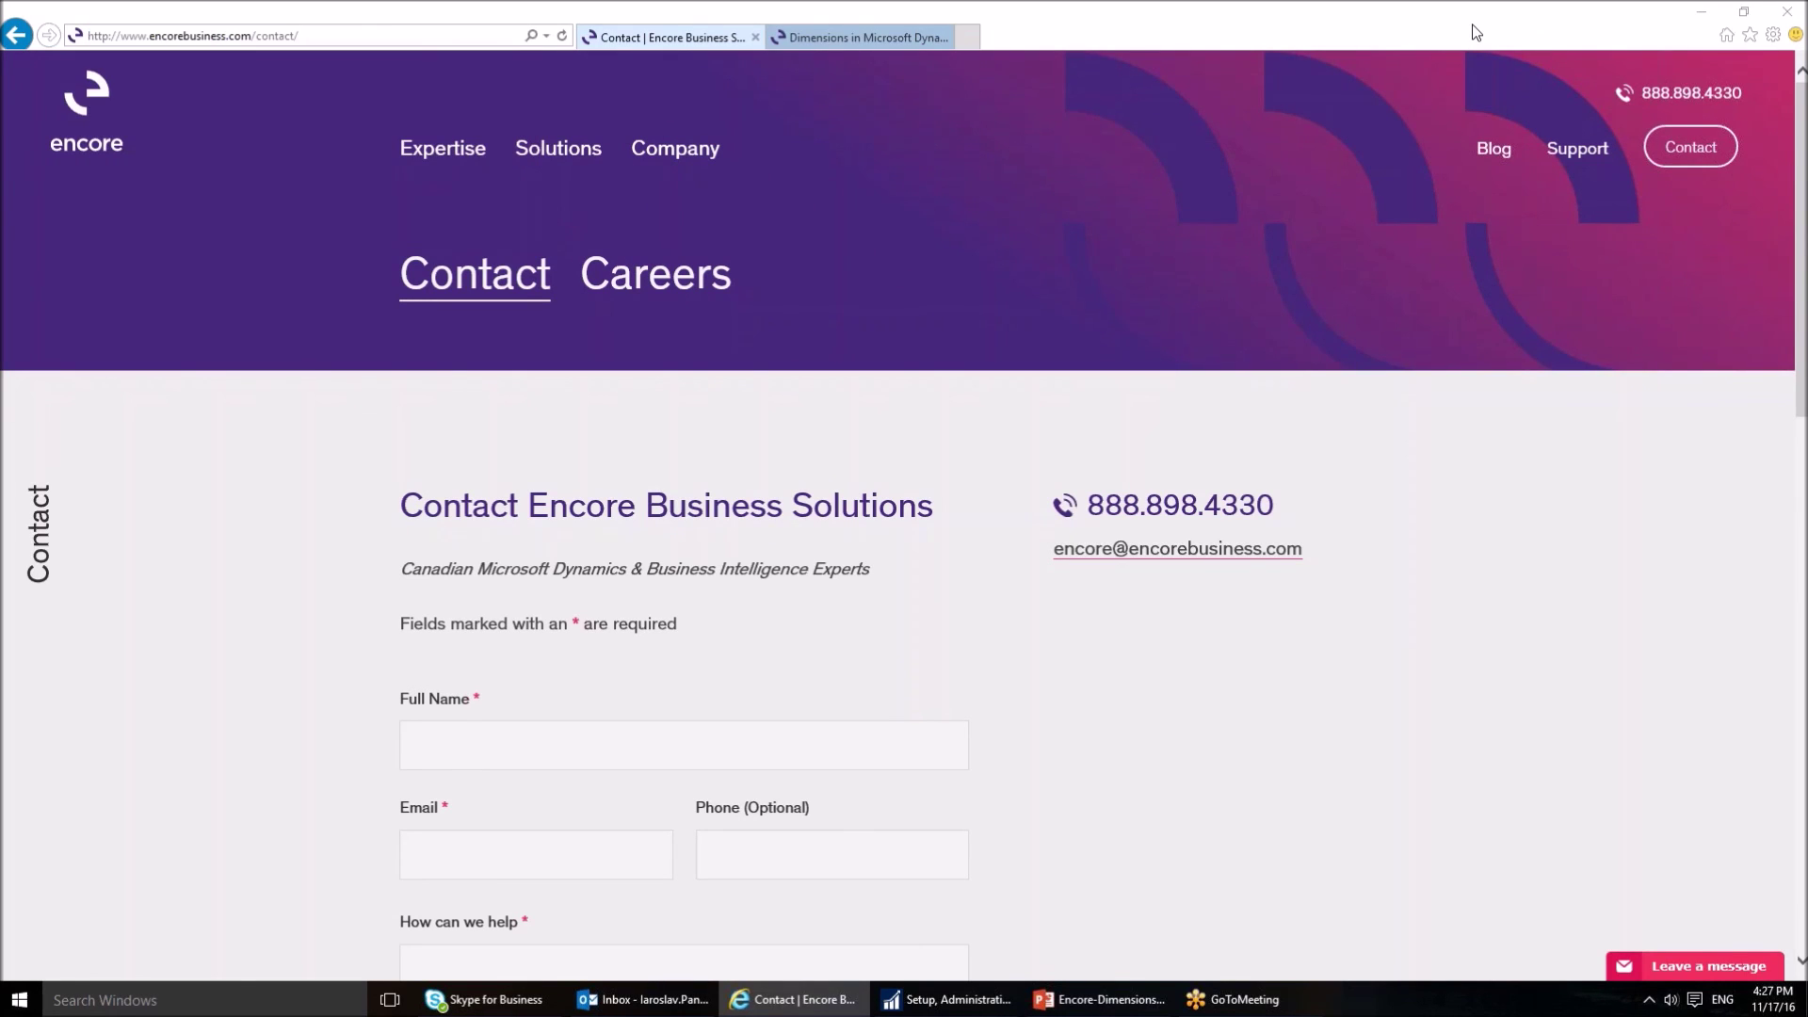